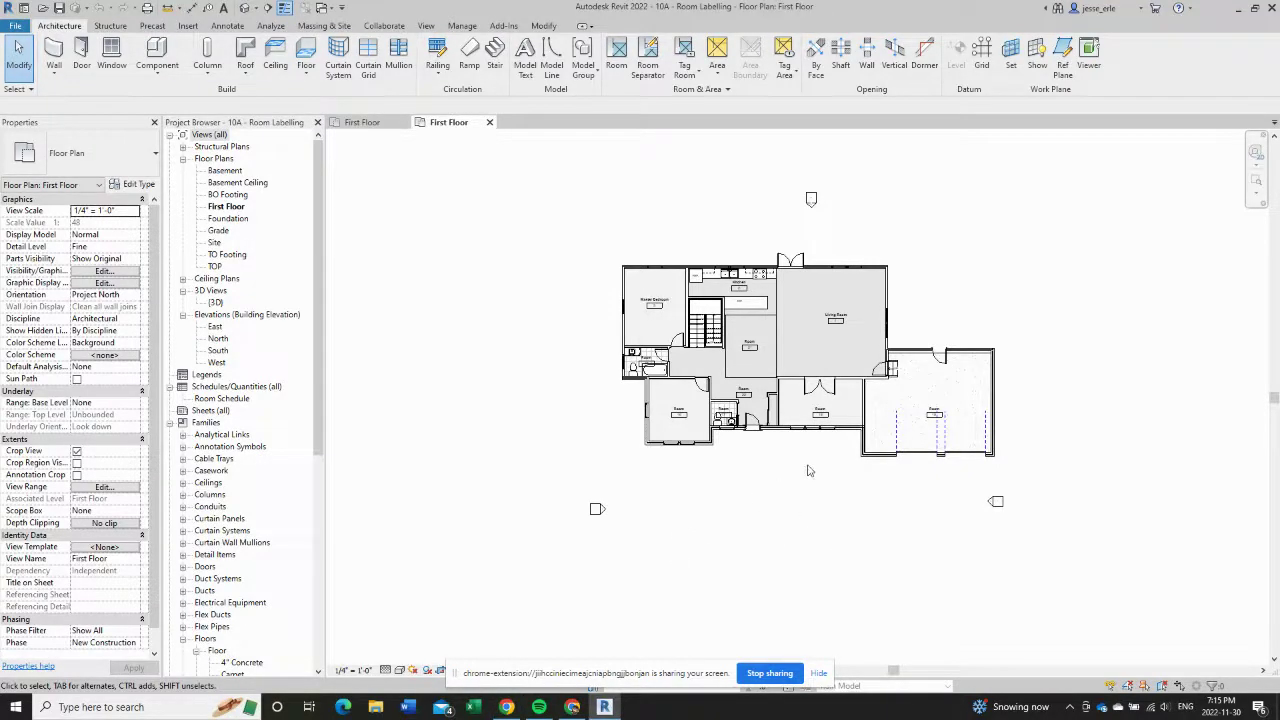
- Look over the tagged First Floor plan and start the Aligned Dimension tool
{"action": "scroll", "coordinate": [848, 320], "scroll_direction": "up", "scroll_amount": 5}
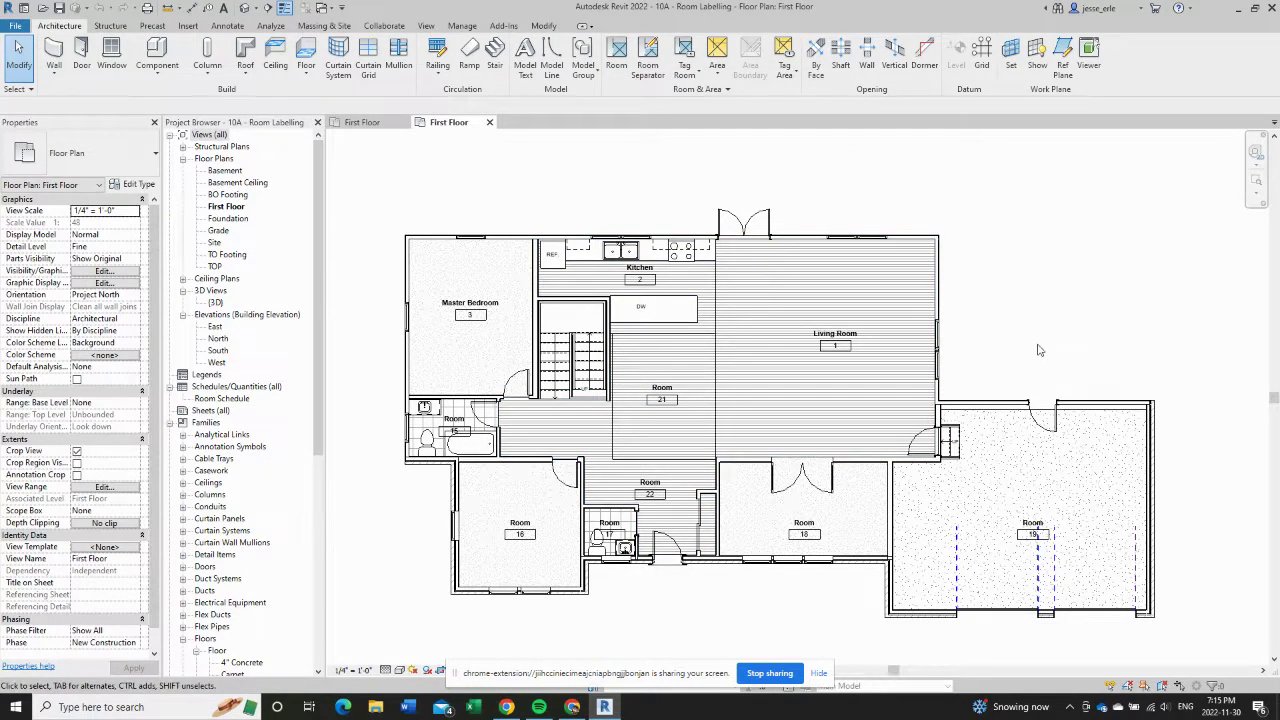
{"action": "scroll", "coordinate": [1038, 350], "scroll_direction": "down", "scroll_amount": 1}
{"action": "mouse_move", "coordinate": [1040, 352]}
{"action": "middle_mouse_down"}
{"action": "mouse_move", "coordinate": [978, 346]}
{"action": "mouse_move", "coordinate": [951, 309]}
{"action": "middle_mouse_up"}
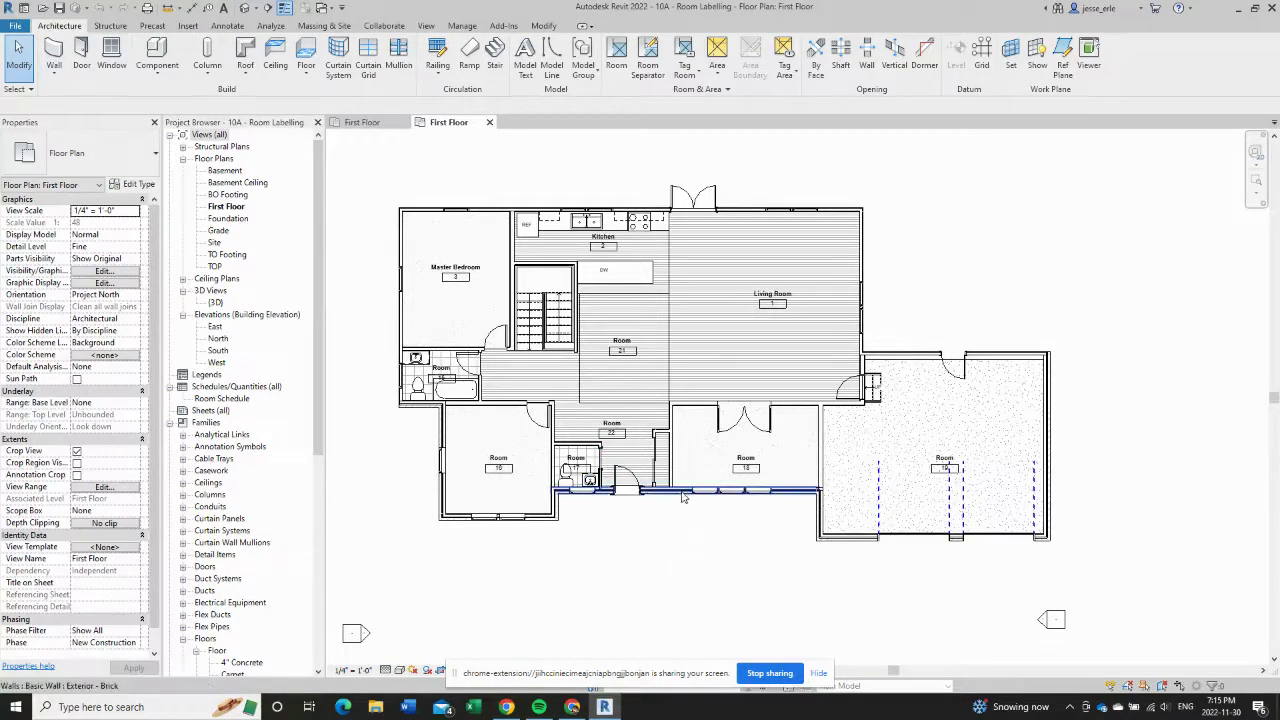
{"action": "scroll", "coordinate": [677, 482], "scroll_direction": "up", "scroll_amount": 3}
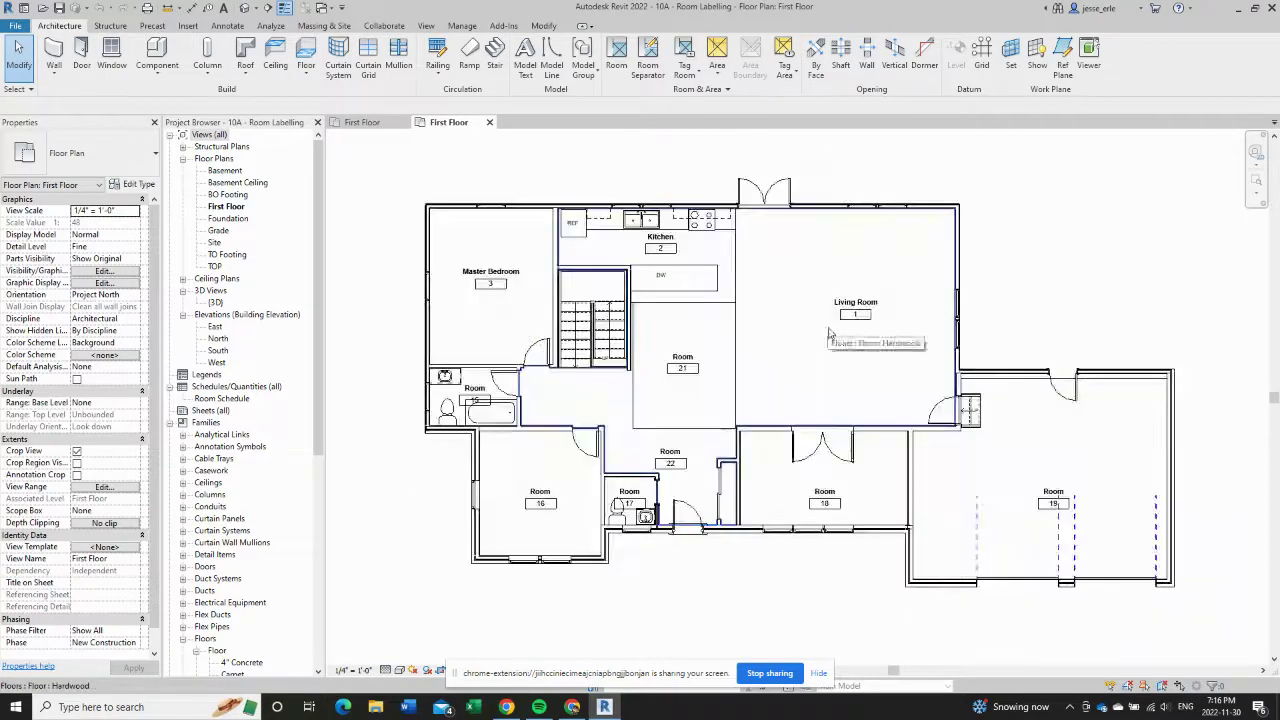
{"action": "scroll", "coordinate": [952, 308], "scroll_direction": "down", "scroll_amount": 2}
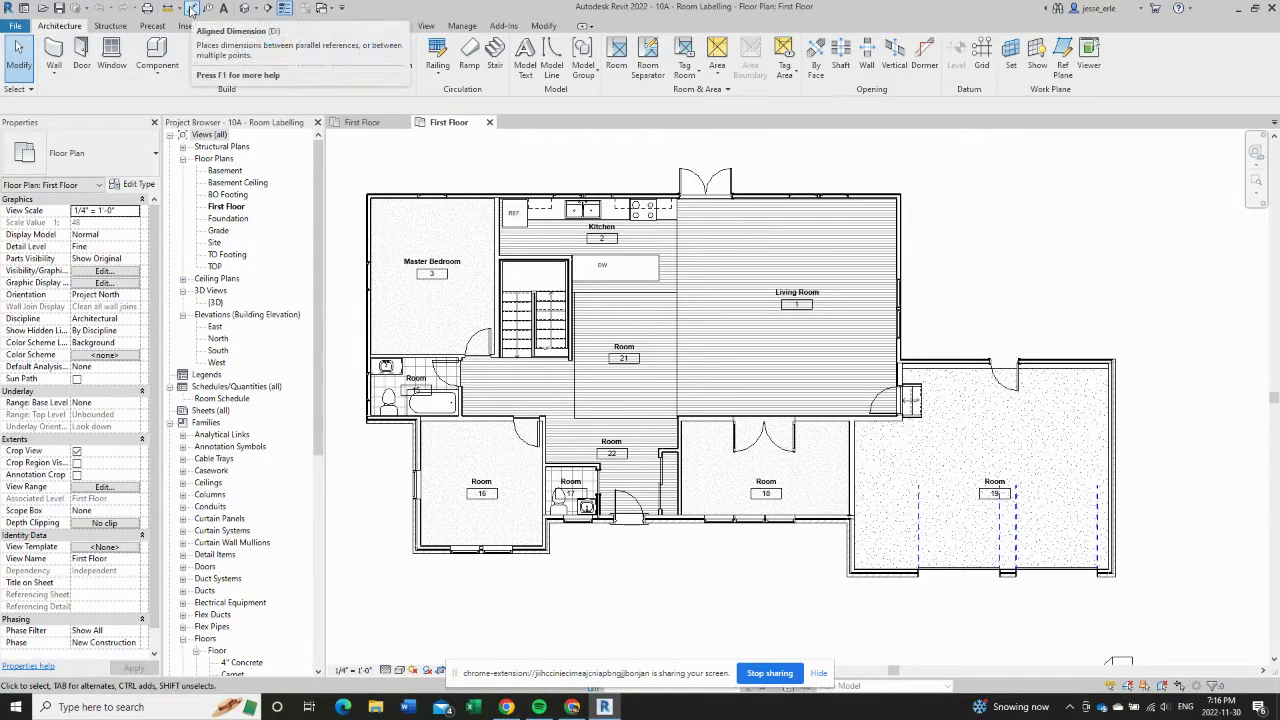
{"action": "left_click", "coordinate": [191, 9]}
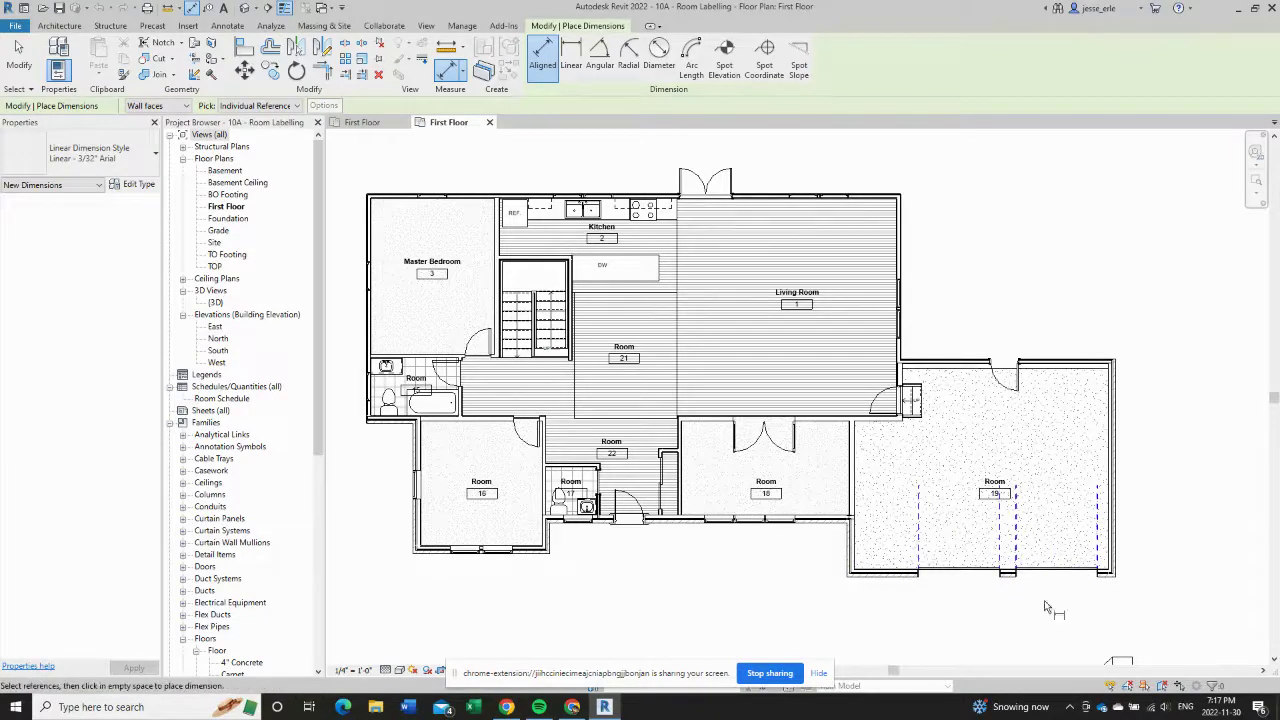
- Dimension the garage front wall and door as 5'-9 1/8", 9'-6" and 10'-11 1/8"
{"action": "left_click", "coordinate": [1120, 570]}
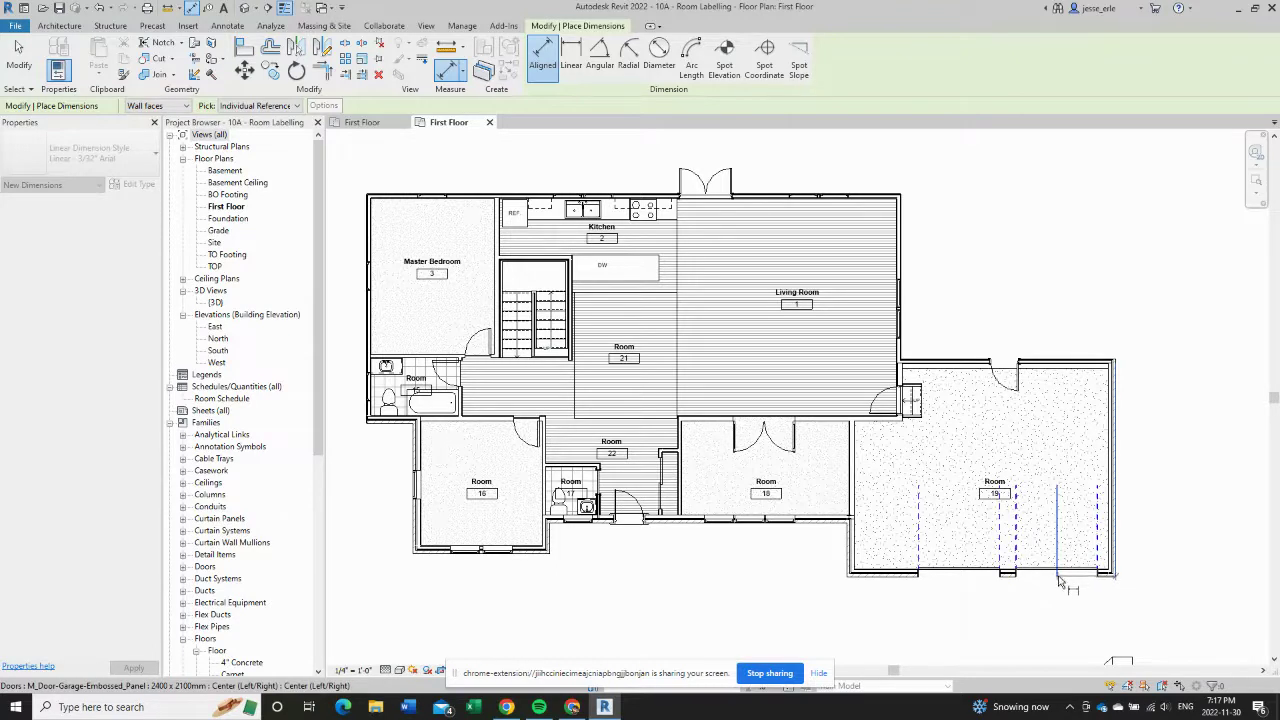
{"action": "left_click", "coordinate": [1059, 580]}
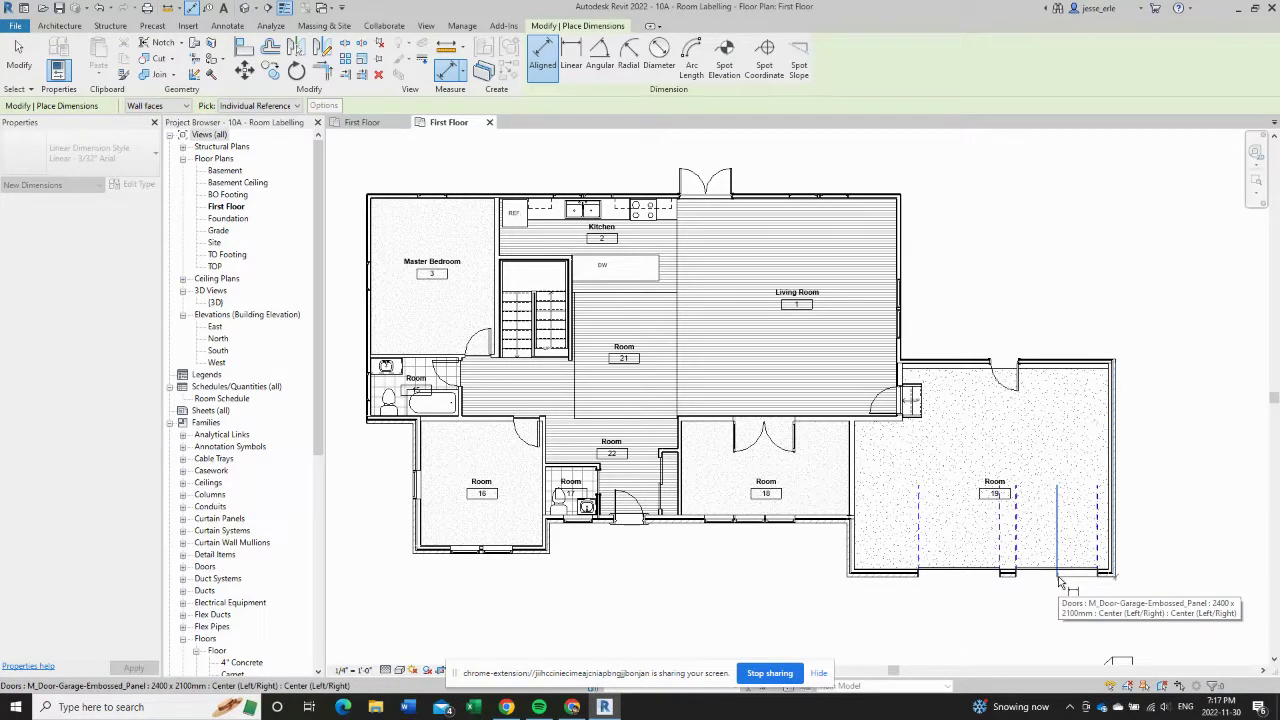
{"action": "left_click", "coordinate": [1060, 584]}
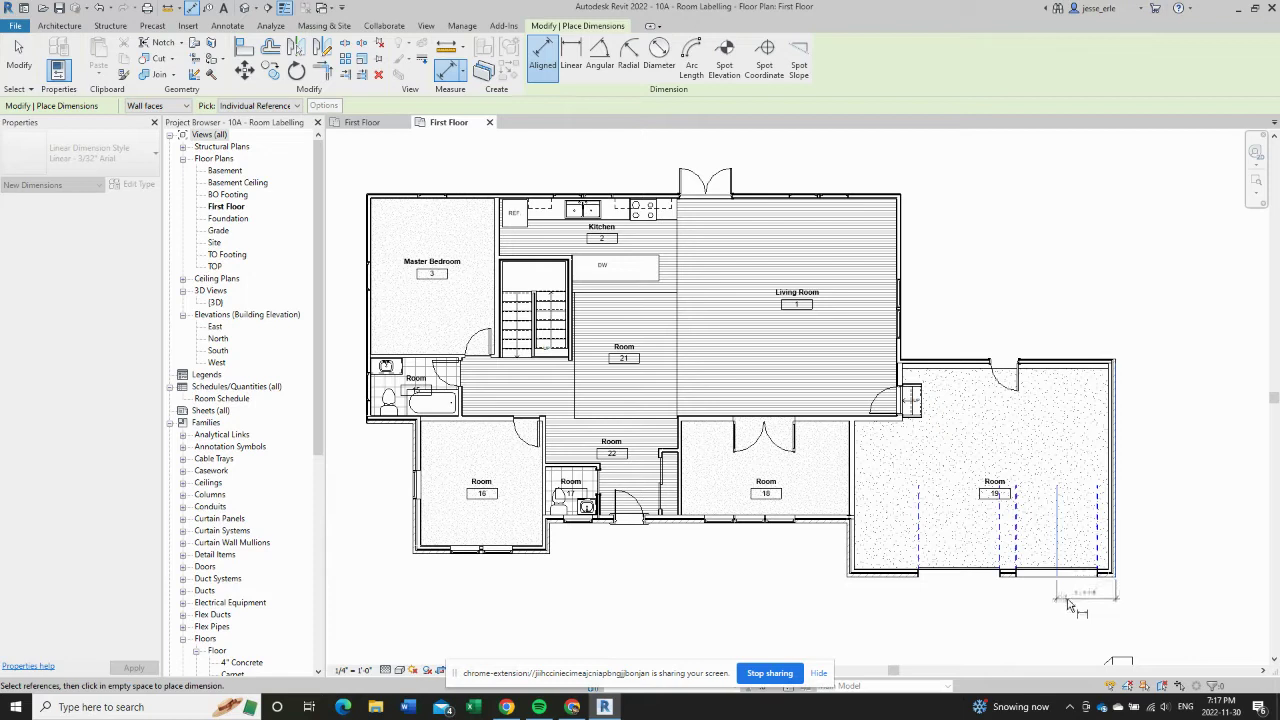
{"action": "left_click", "coordinate": [1072, 601]}
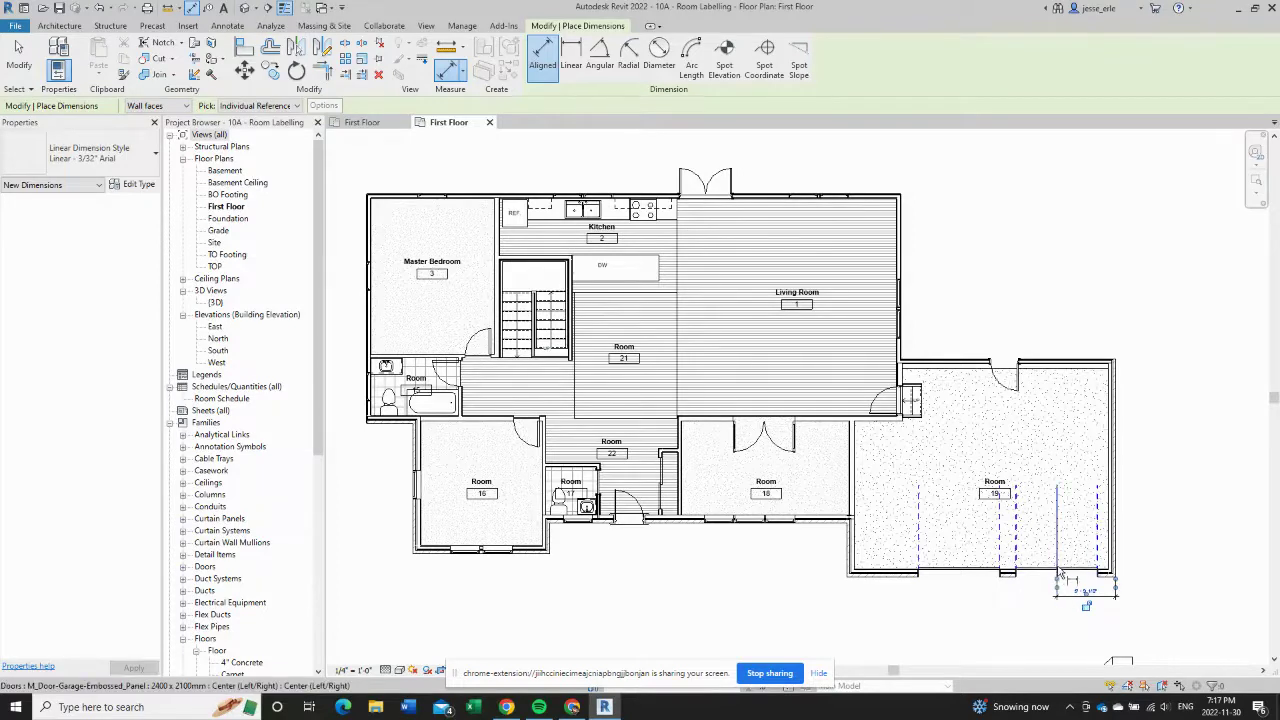
{"action": "left_click", "coordinate": [1059, 568]}
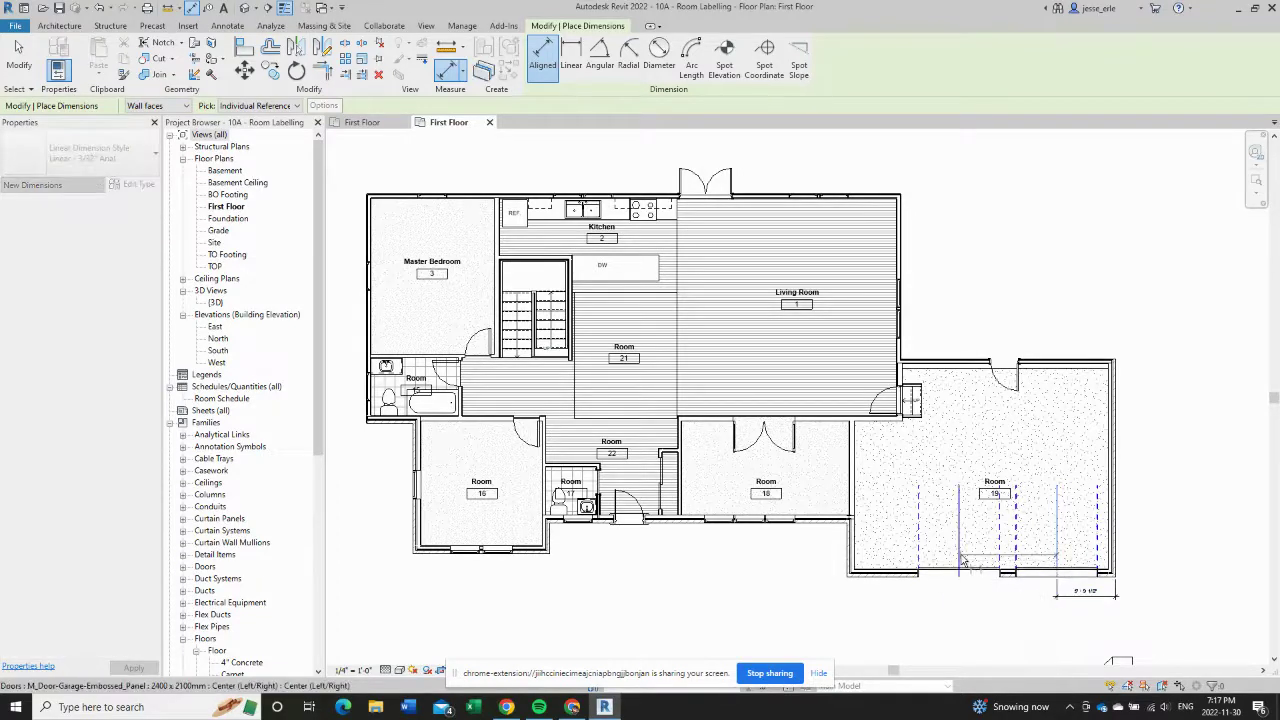
{"action": "left_click", "coordinate": [961, 576]}
{"action": "left_click", "coordinate": [953, 599]}
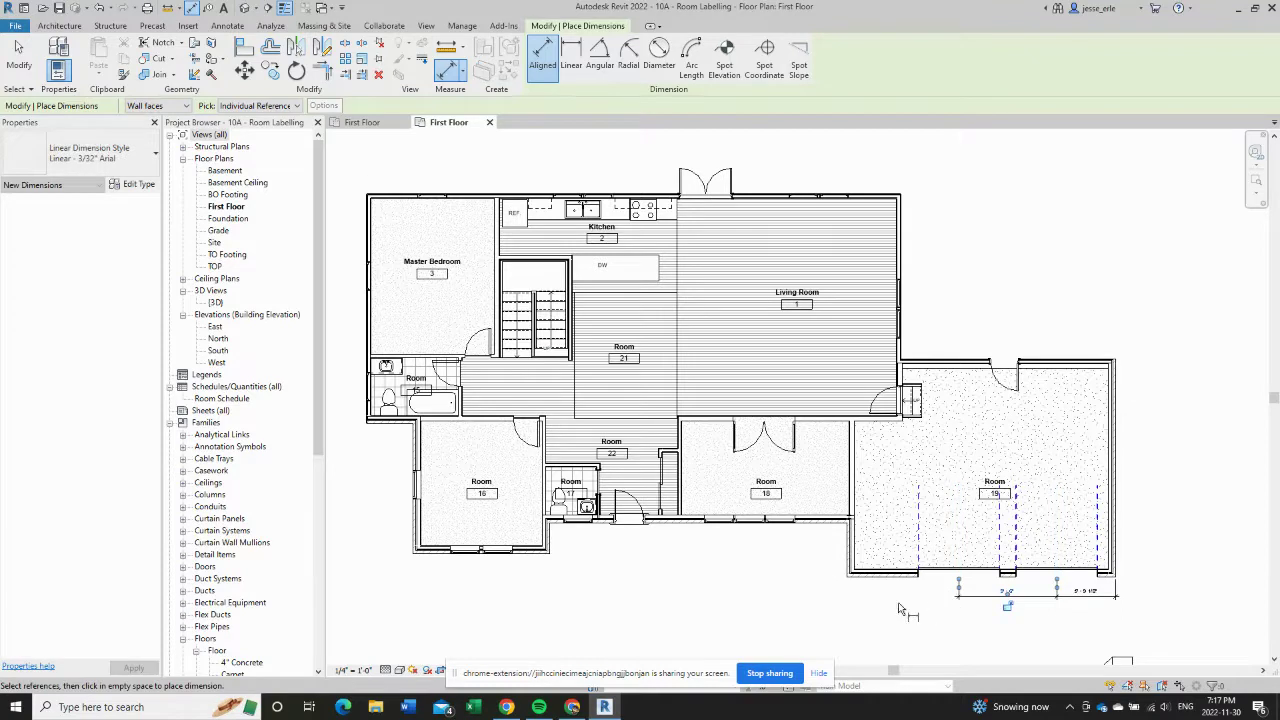
{"action": "left_click", "coordinate": [960, 548]}
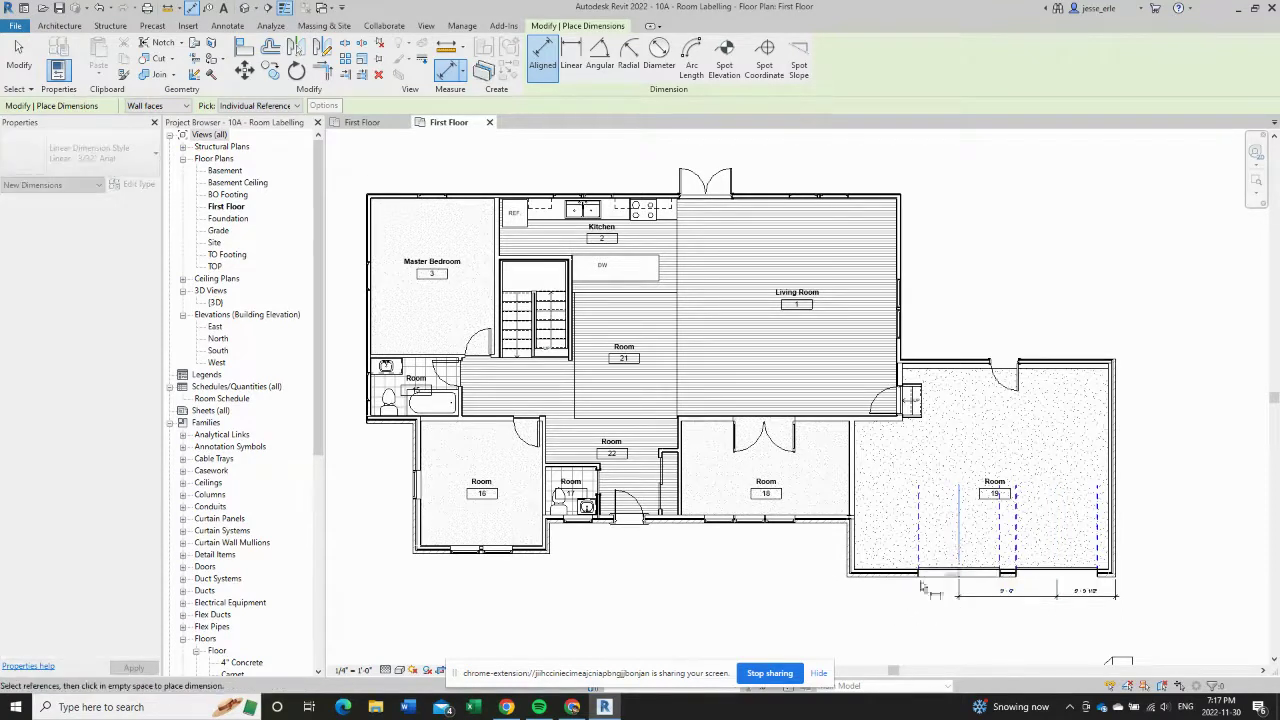
{"action": "left_click", "coordinate": [849, 585]}
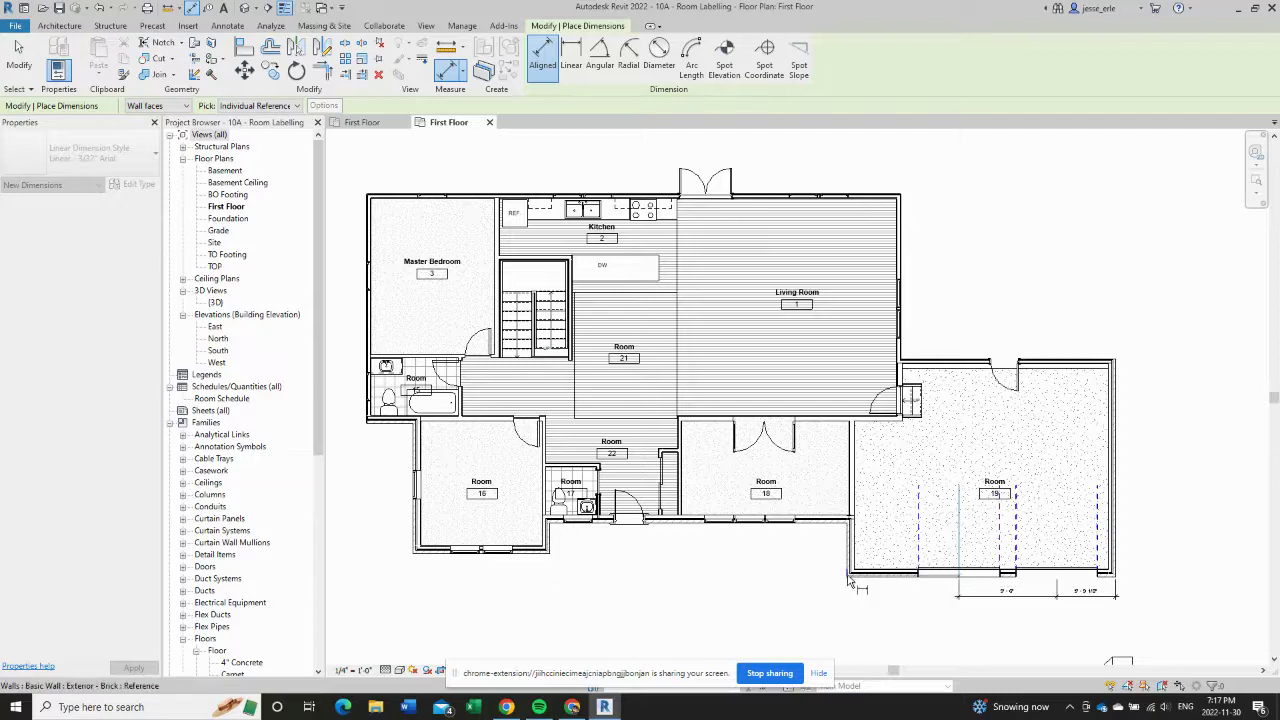
{"action": "left_click", "coordinate": [840, 601]}
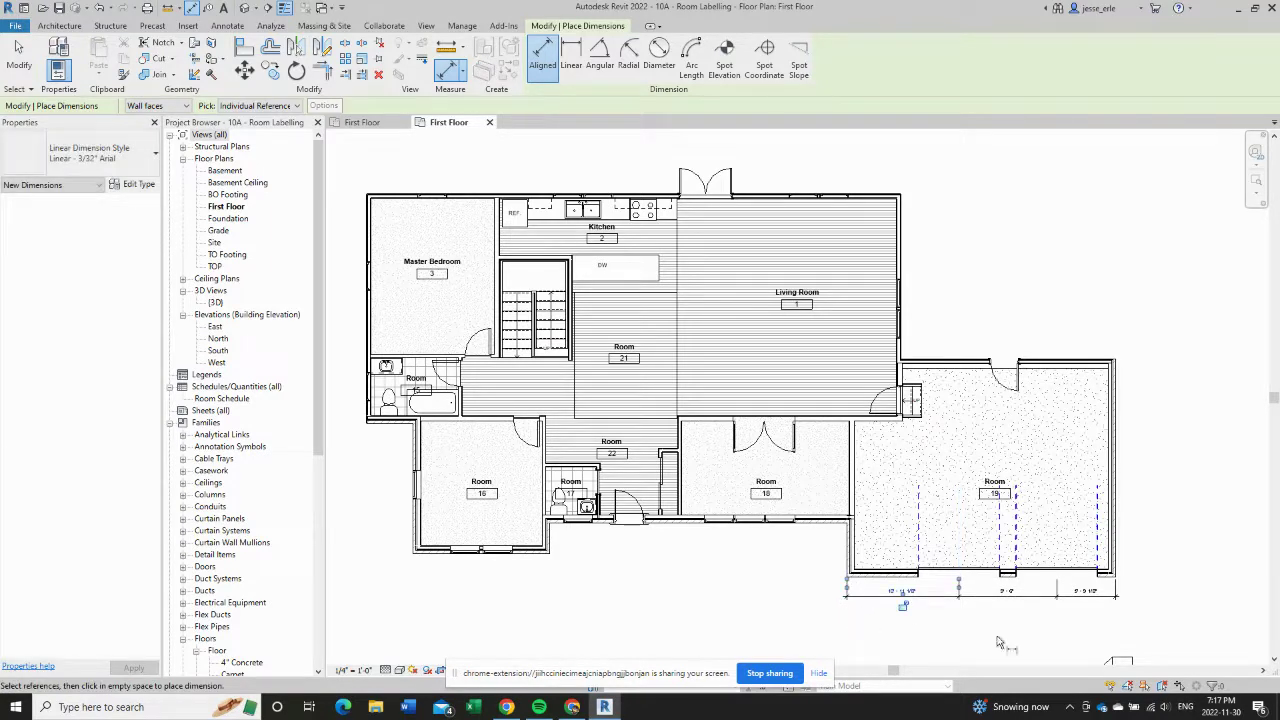
{"action": "scroll", "coordinate": [1034, 593], "scroll_direction": "up", "scroll_amount": 2}
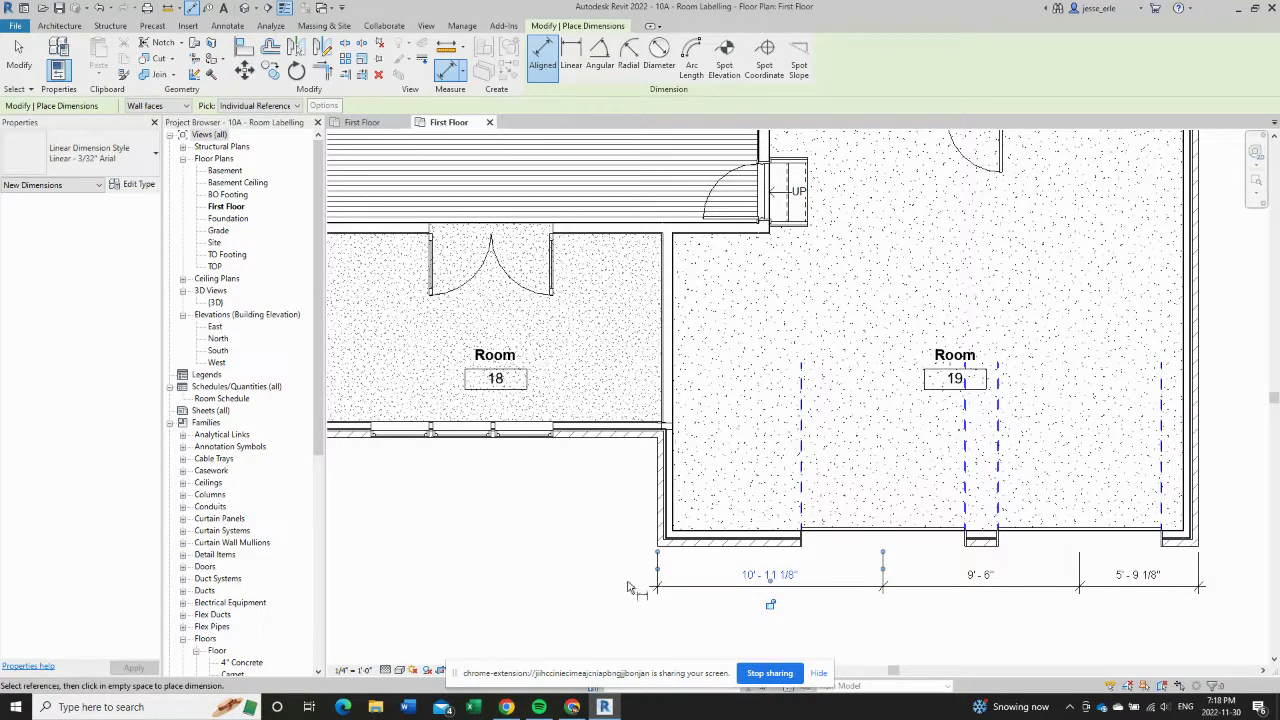
- Add a 6'-5 1/2" dimension from Room 18's window, placed below the room
{"action": "left_click", "coordinate": [659, 532]}
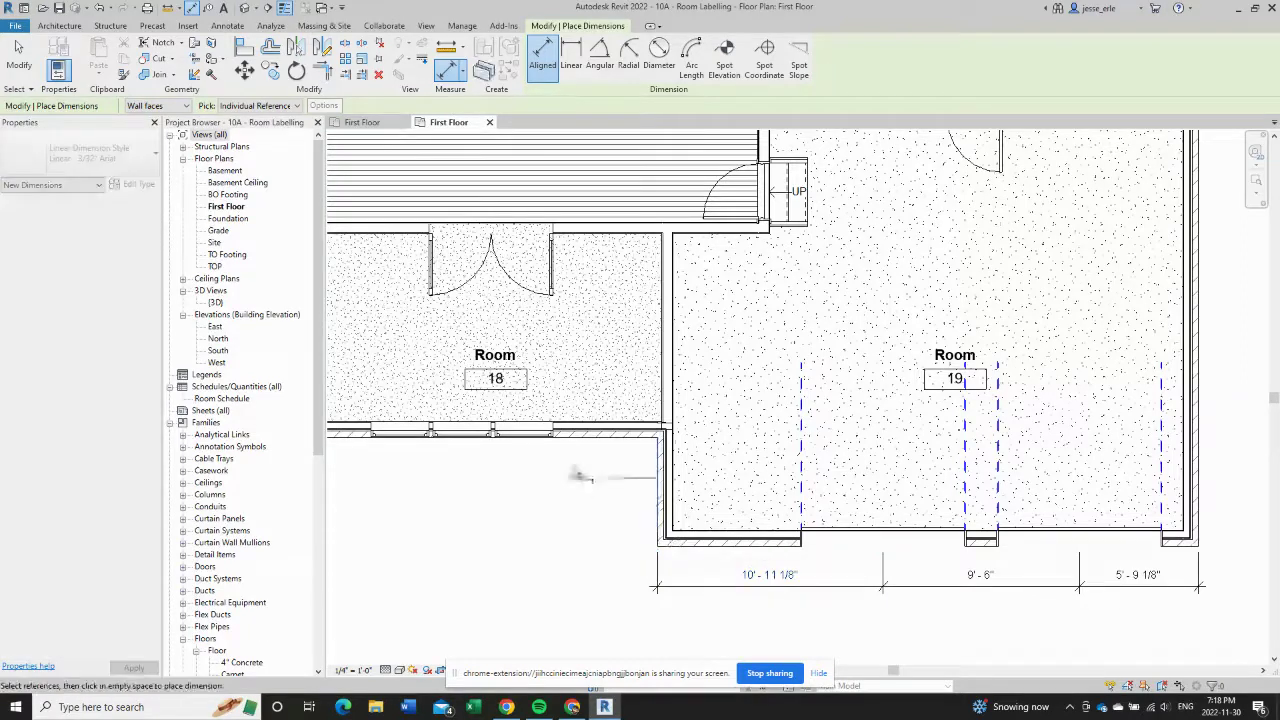
{"action": "left_click", "coordinate": [524, 445]}
{"action": "left_click", "coordinate": [575, 540]}
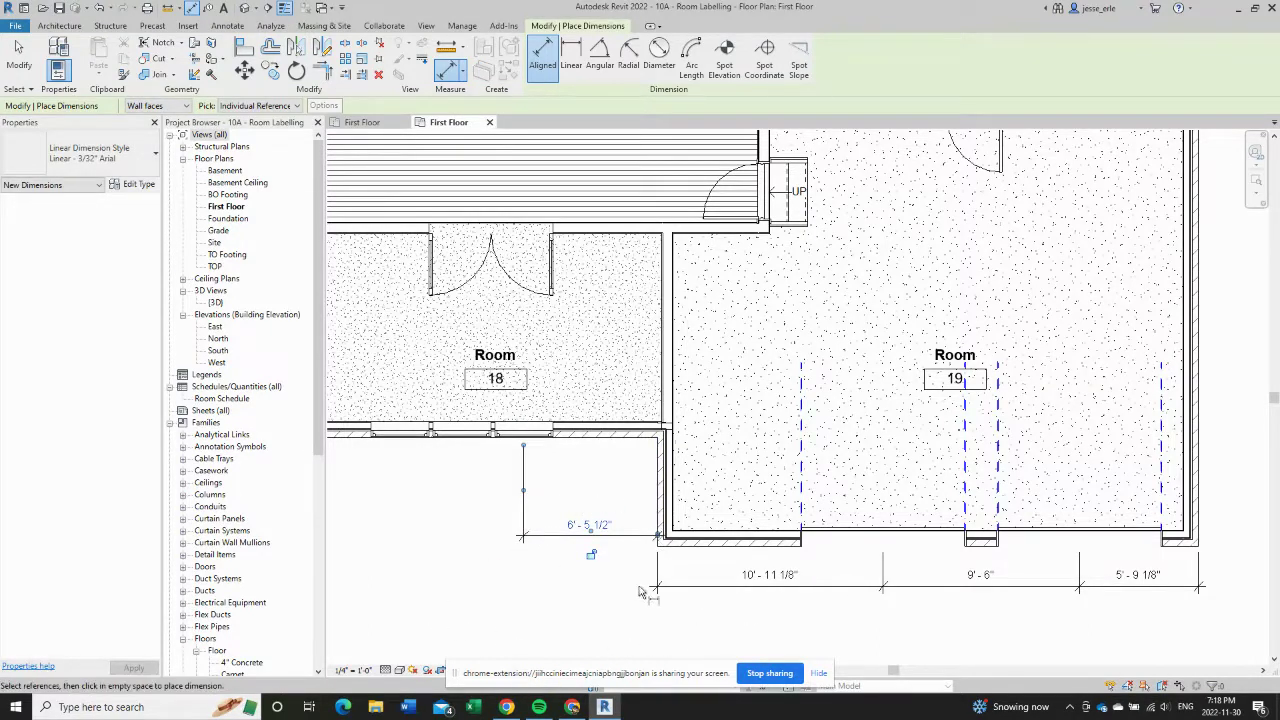
{"action": "middle_click_drag", "start_coordinate": [531, 603], "coordinate": [614, 600]}
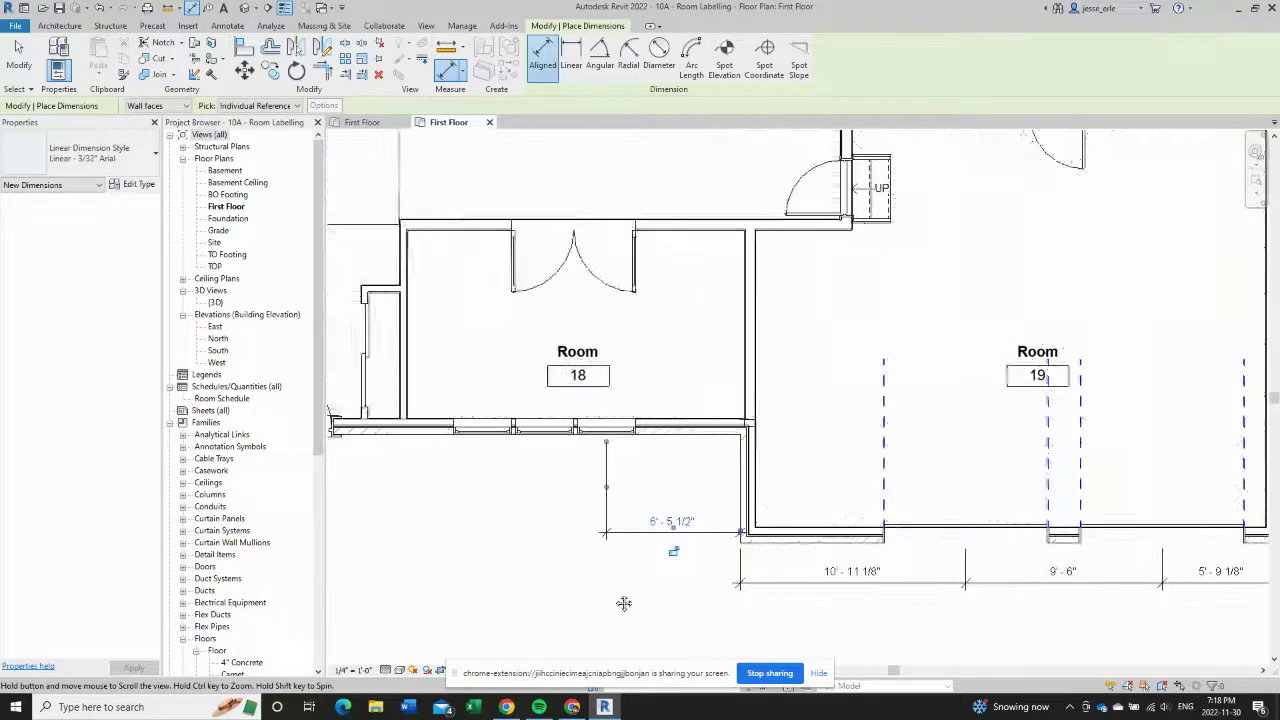
- Drag the 6'-5 1/2" dimension down until it lines up with the garage string
{"action": "key", "text": "Escape"}
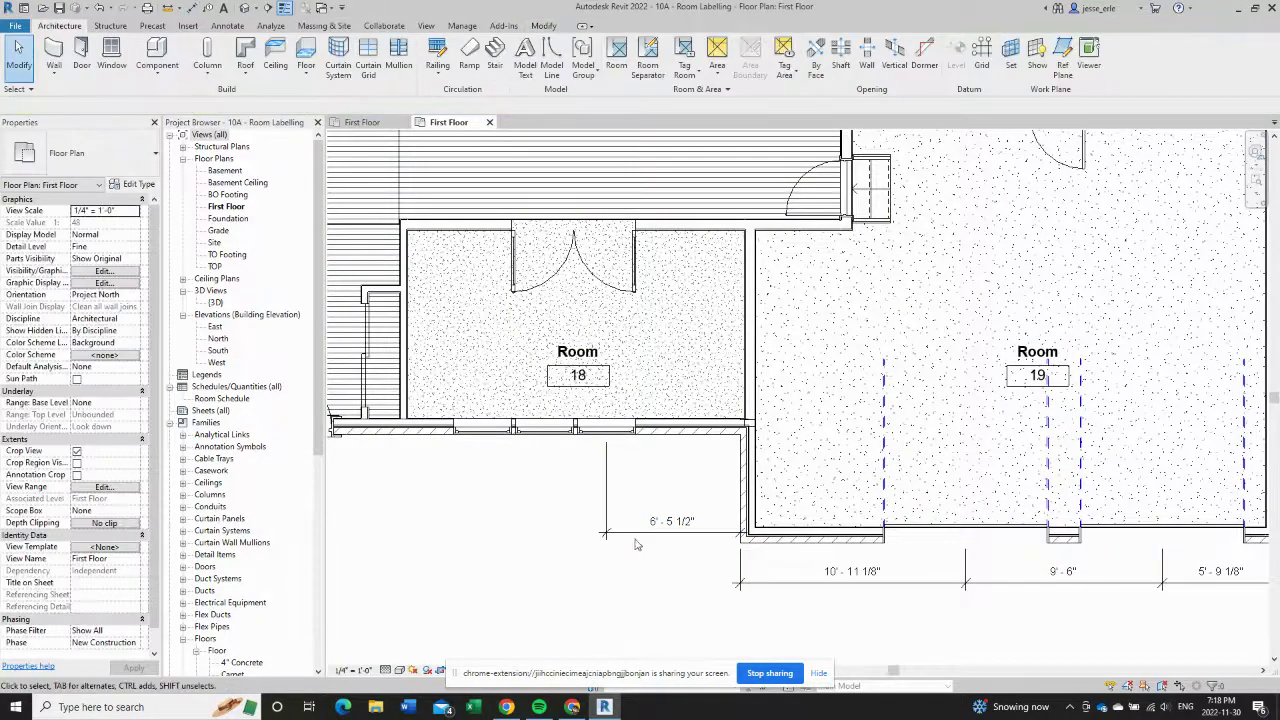
{"action": "left_click", "coordinate": [662, 533]}
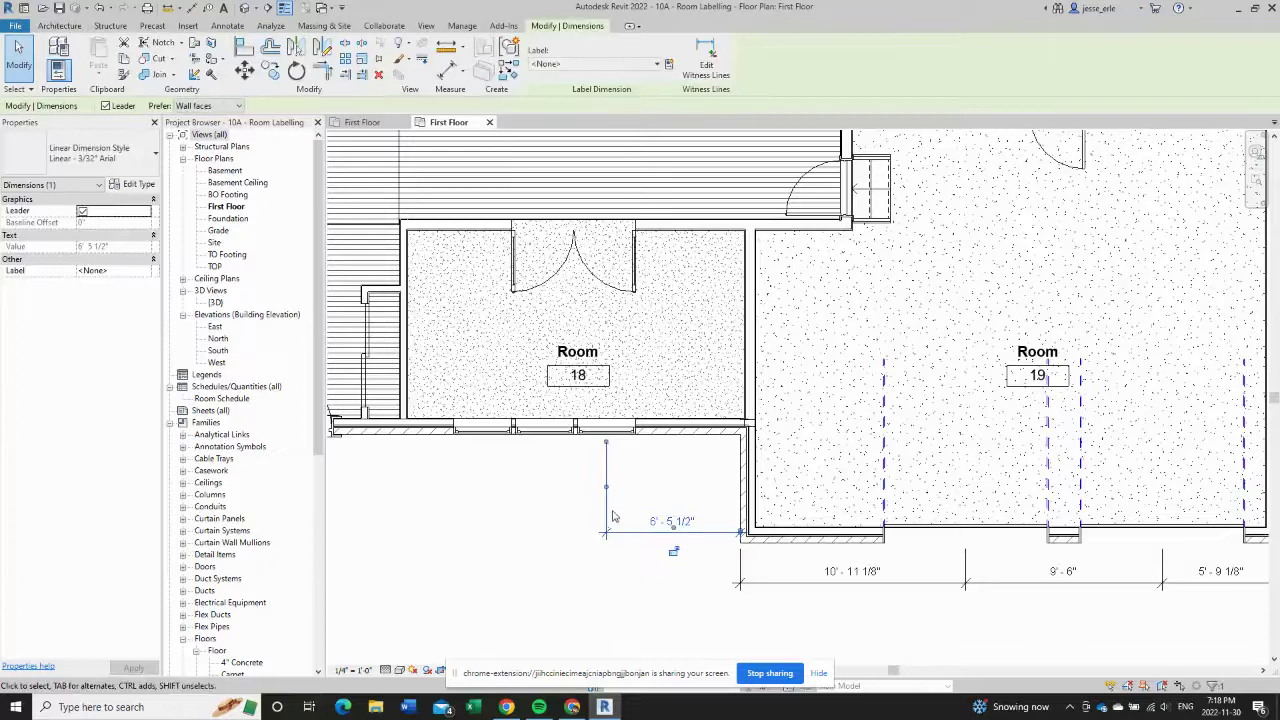
{"action": "left_click_drag", "start_coordinate": [606, 490], "coordinate": [741, 535]}
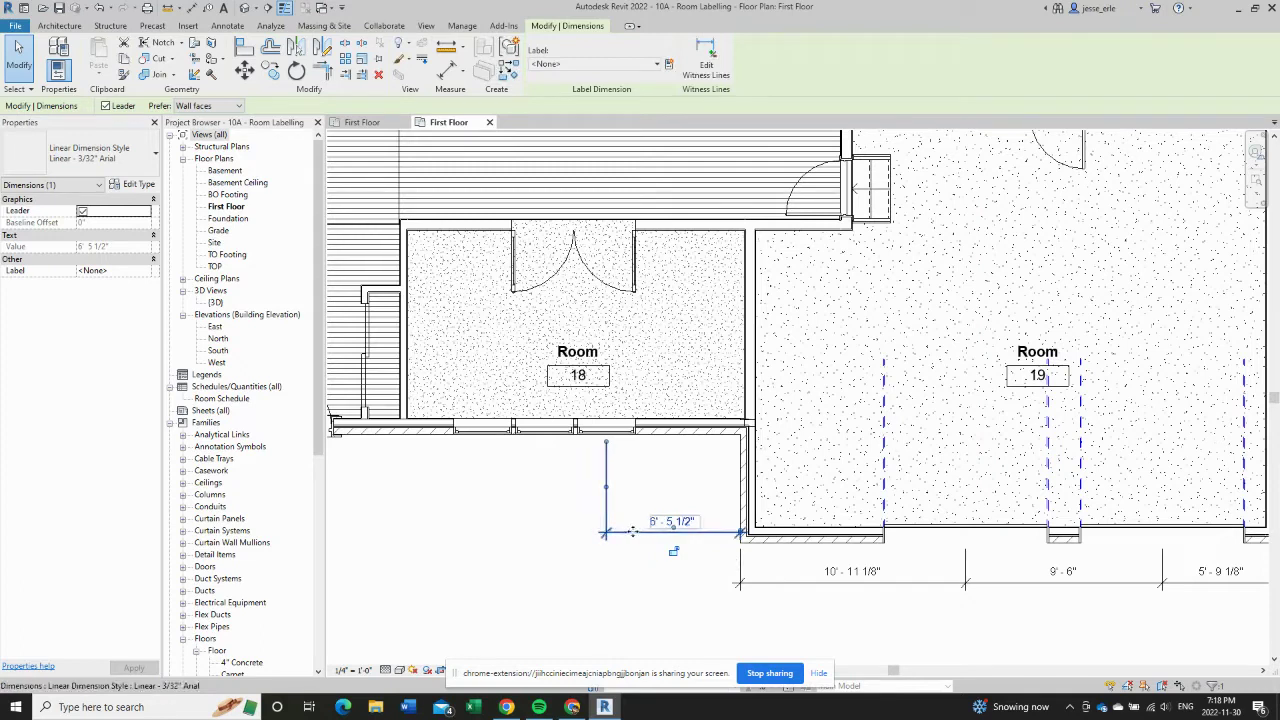
{"action": "left_click_drag", "start_coordinate": [633, 533], "coordinate": [633, 580]}
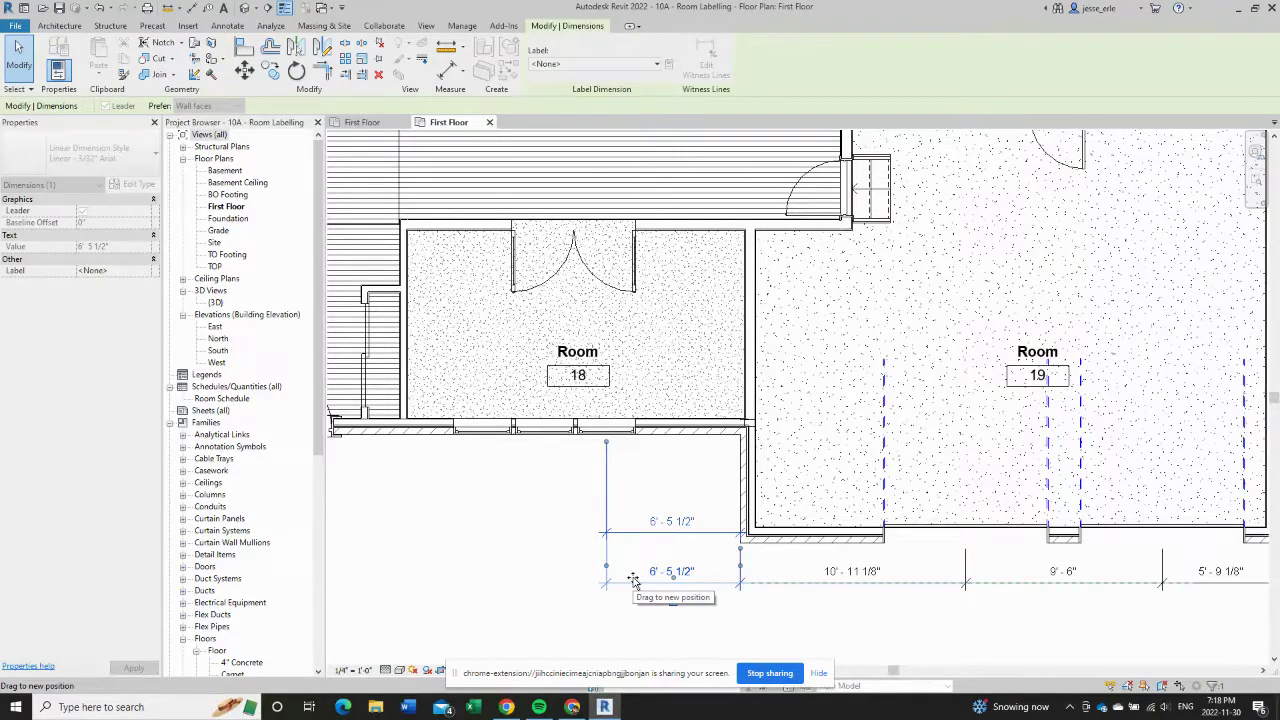
{"action": "left_click_drag", "start_coordinate": [633, 582], "coordinate": [634, 583]}
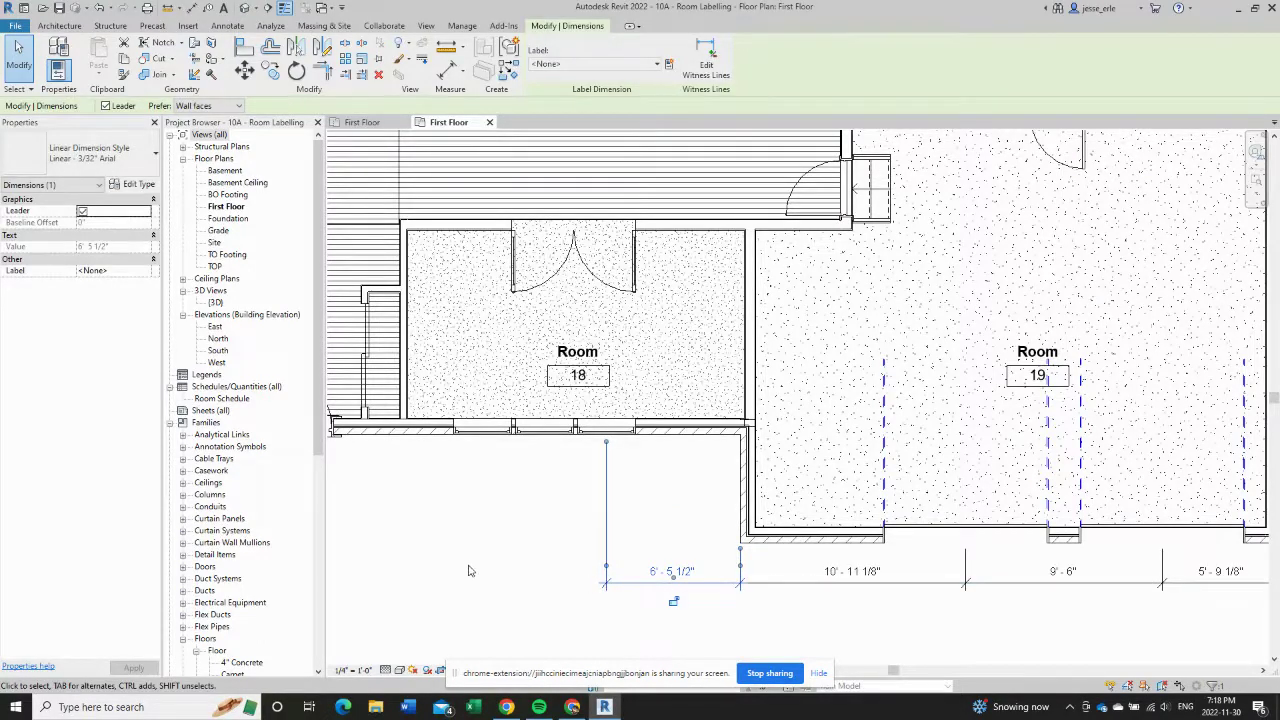
{"action": "middle_click_drag", "start_coordinate": [469, 571], "coordinate": [577, 551]}
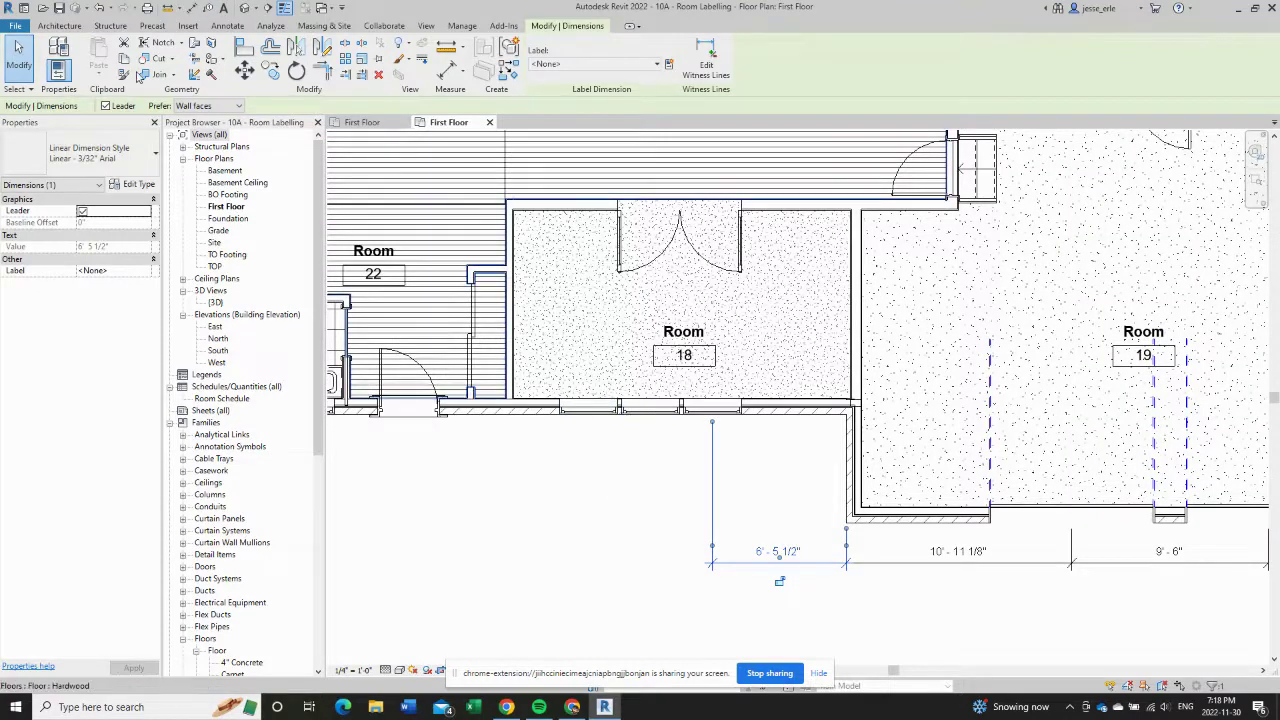
- Extend the front-wall string with 3'-0", 3'-0", 8'-8 1/2" and 5'-0" window and door dimensions
{"action": "left_click", "coordinate": [190, 9]}
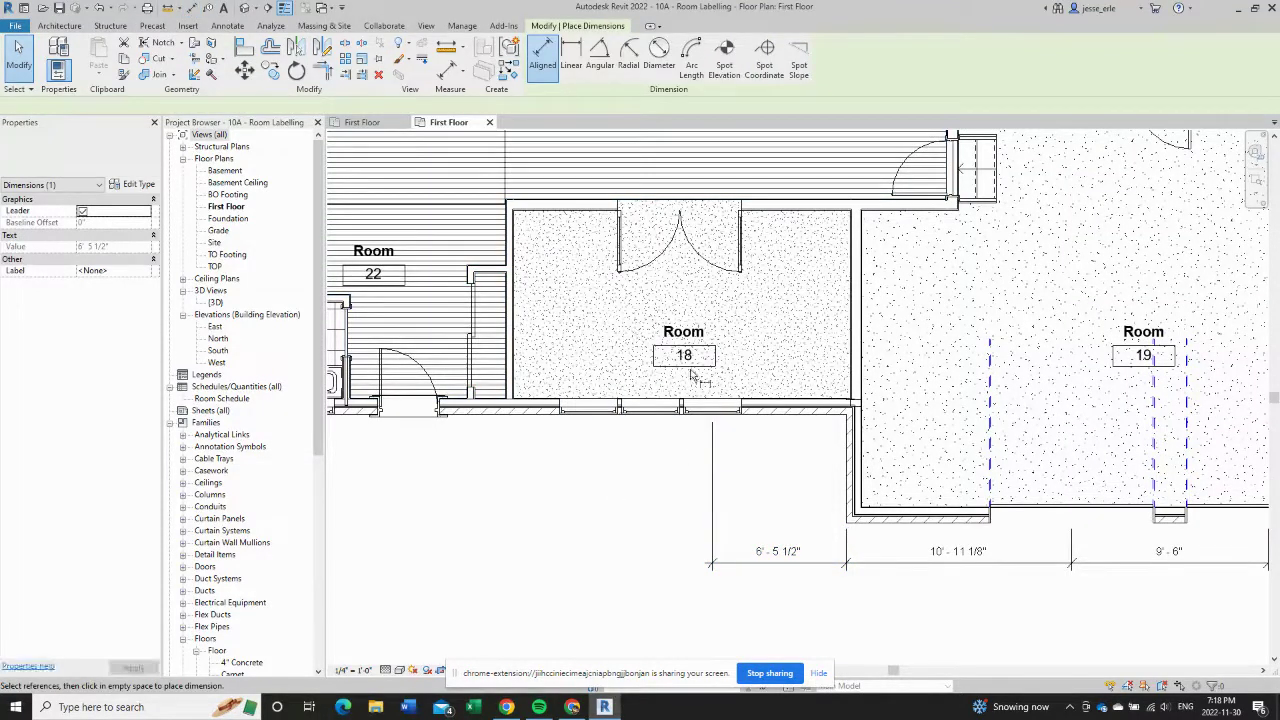
{"action": "left_click", "coordinate": [713, 408]}
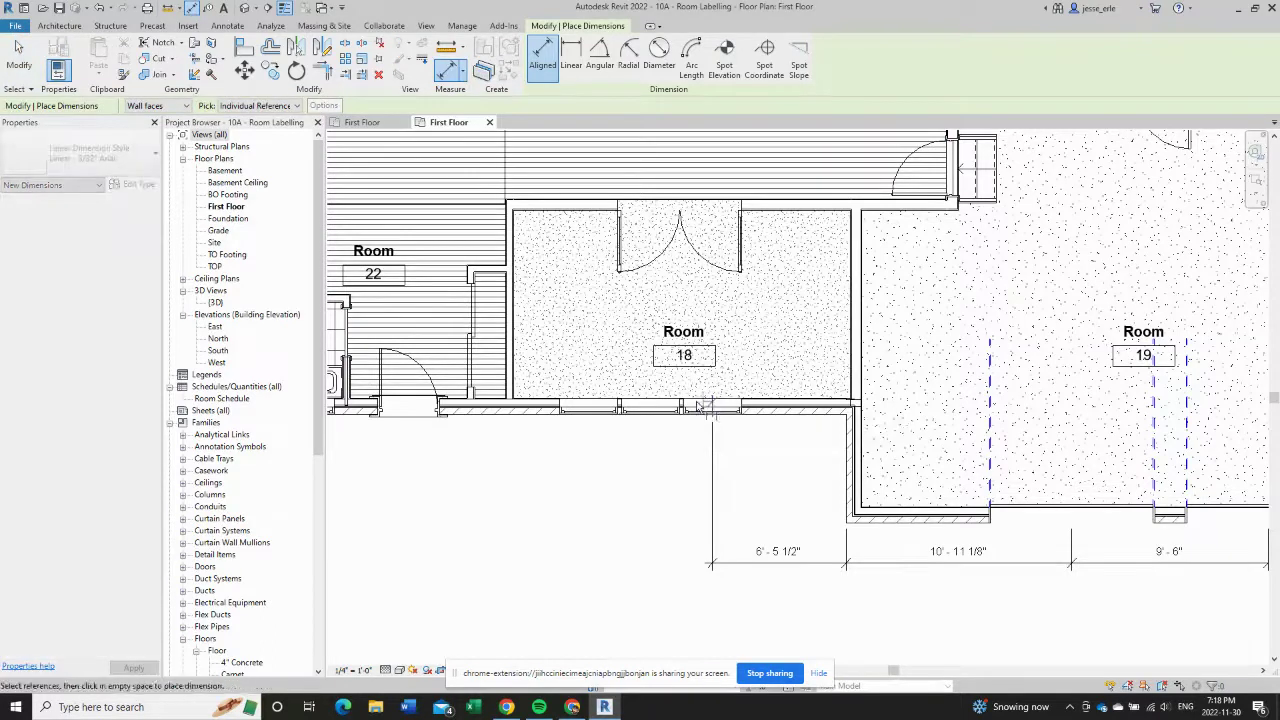
{"action": "left_click", "coordinate": [651, 408]}
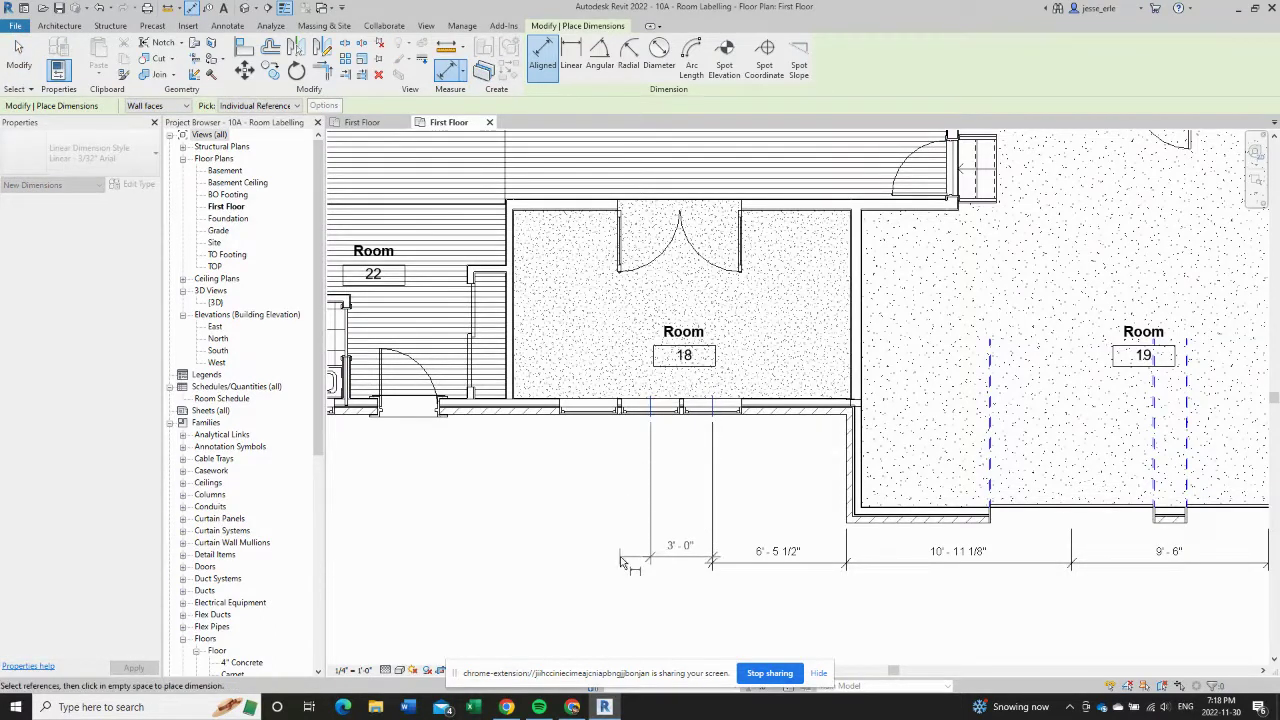
{"action": "left_click", "coordinate": [665, 565]}
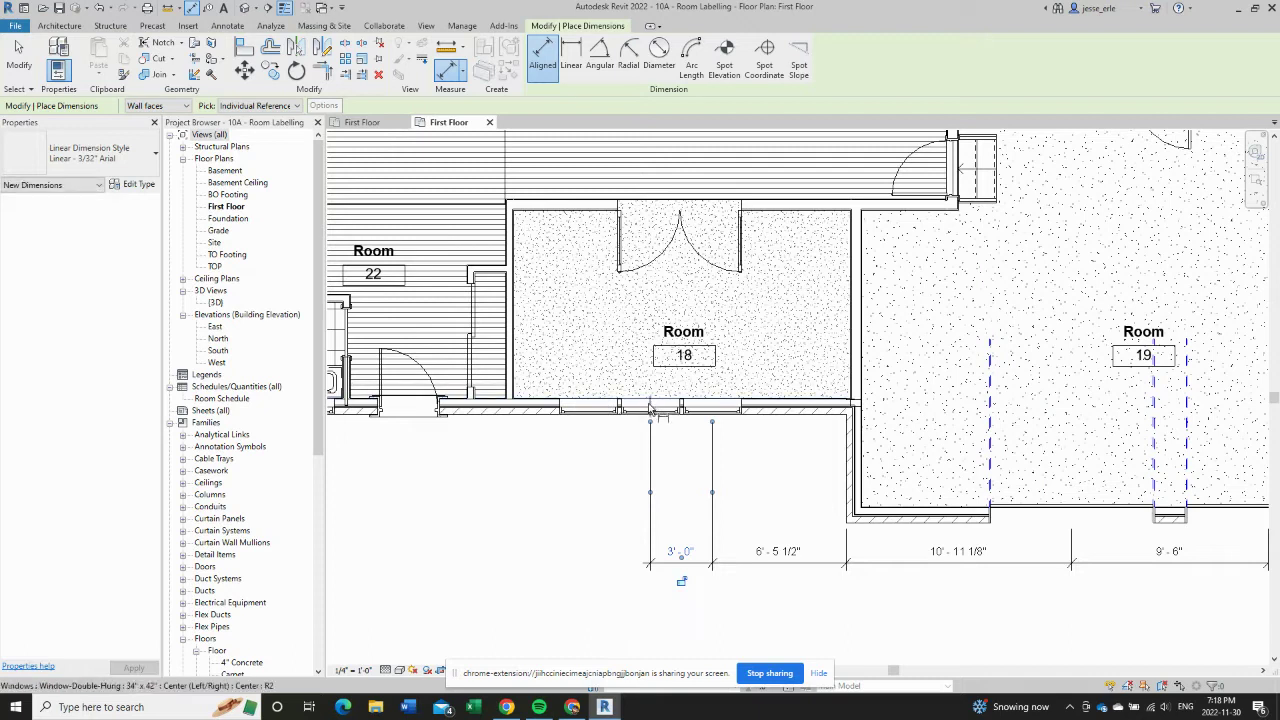
{"action": "left_click", "coordinate": [588, 410]}
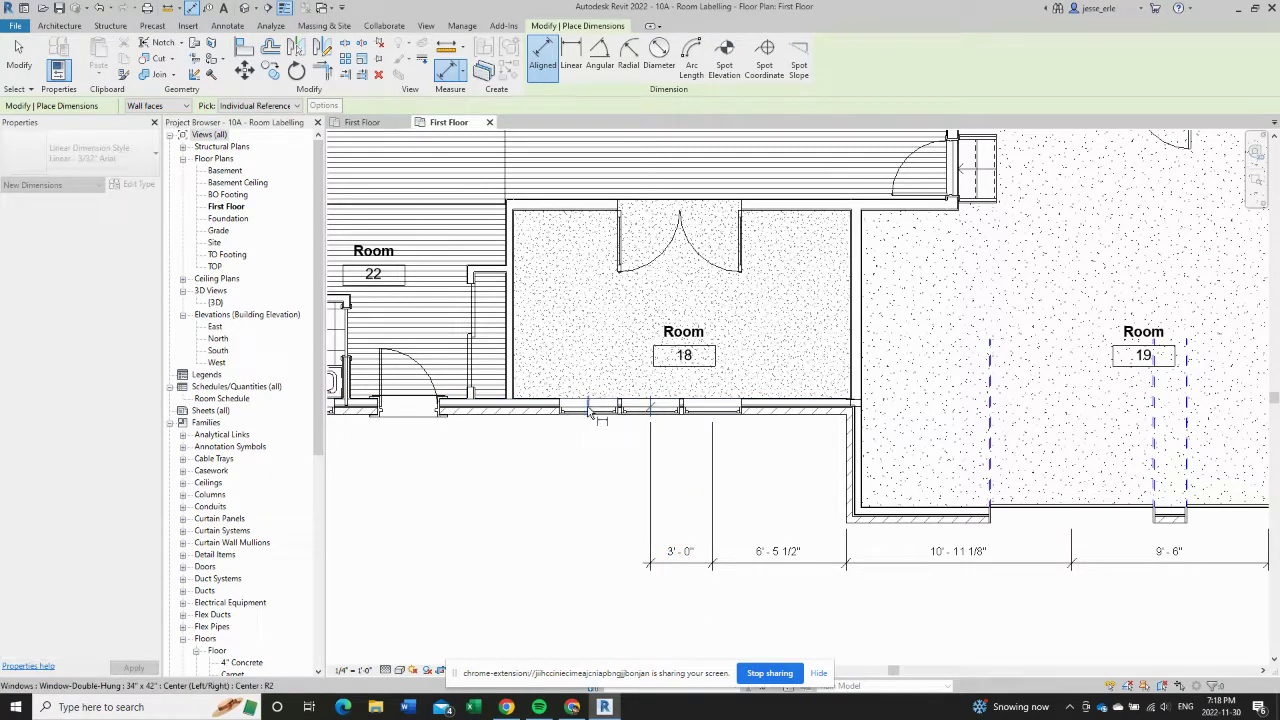
{"action": "left_click", "coordinate": [651, 408]}
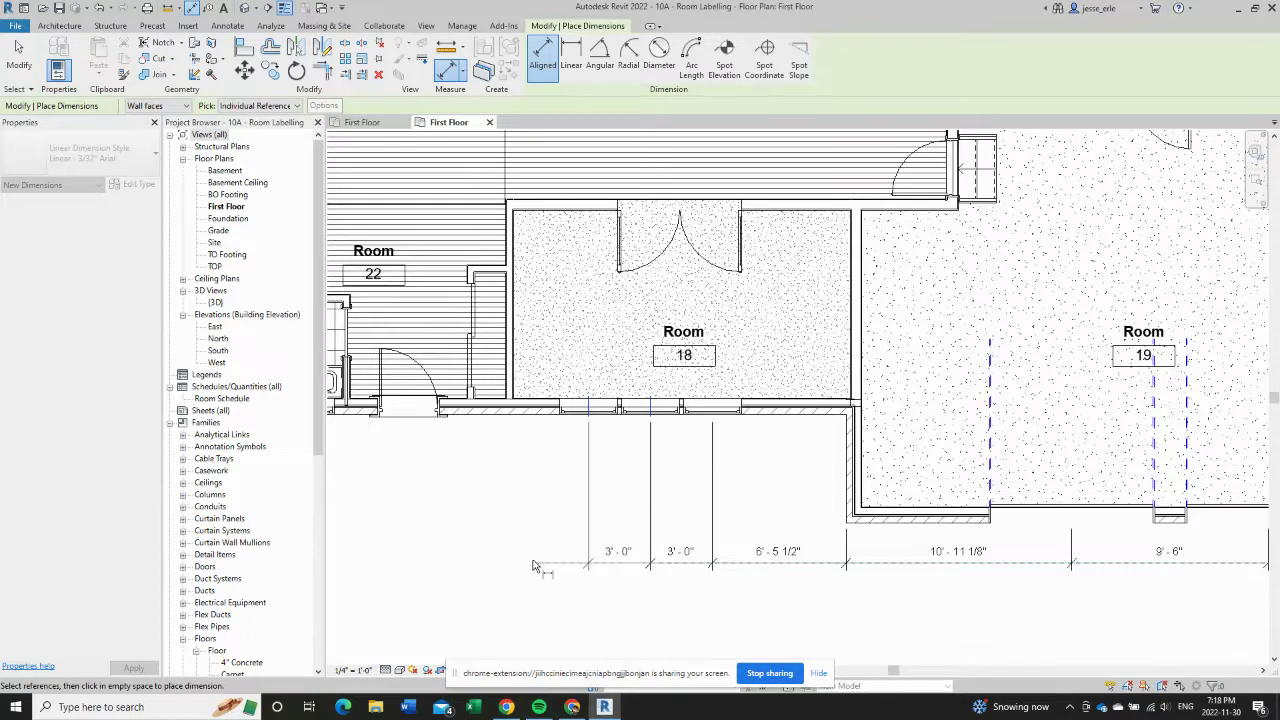
{"action": "left_click", "coordinate": [535, 566]}
{"action": "middle_click_drag", "start_coordinate": [458, 575], "coordinate": [694, 571]}
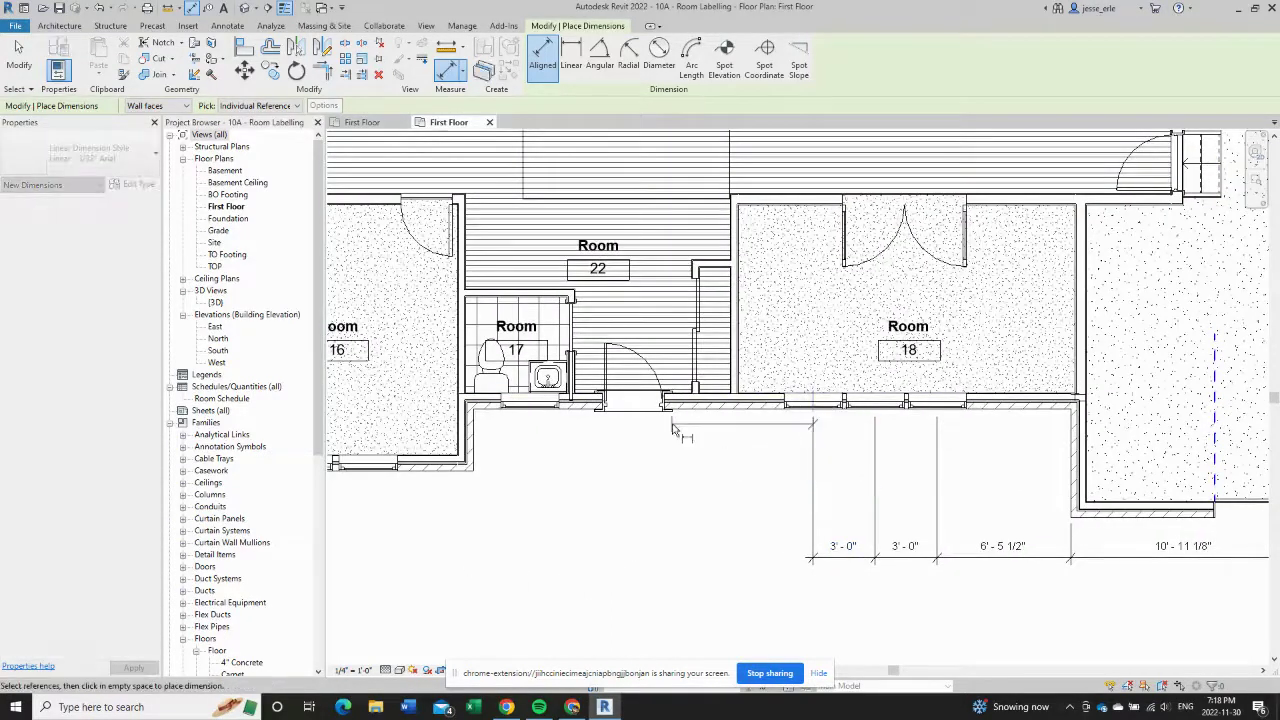
{"action": "left_click", "coordinate": [637, 415]}
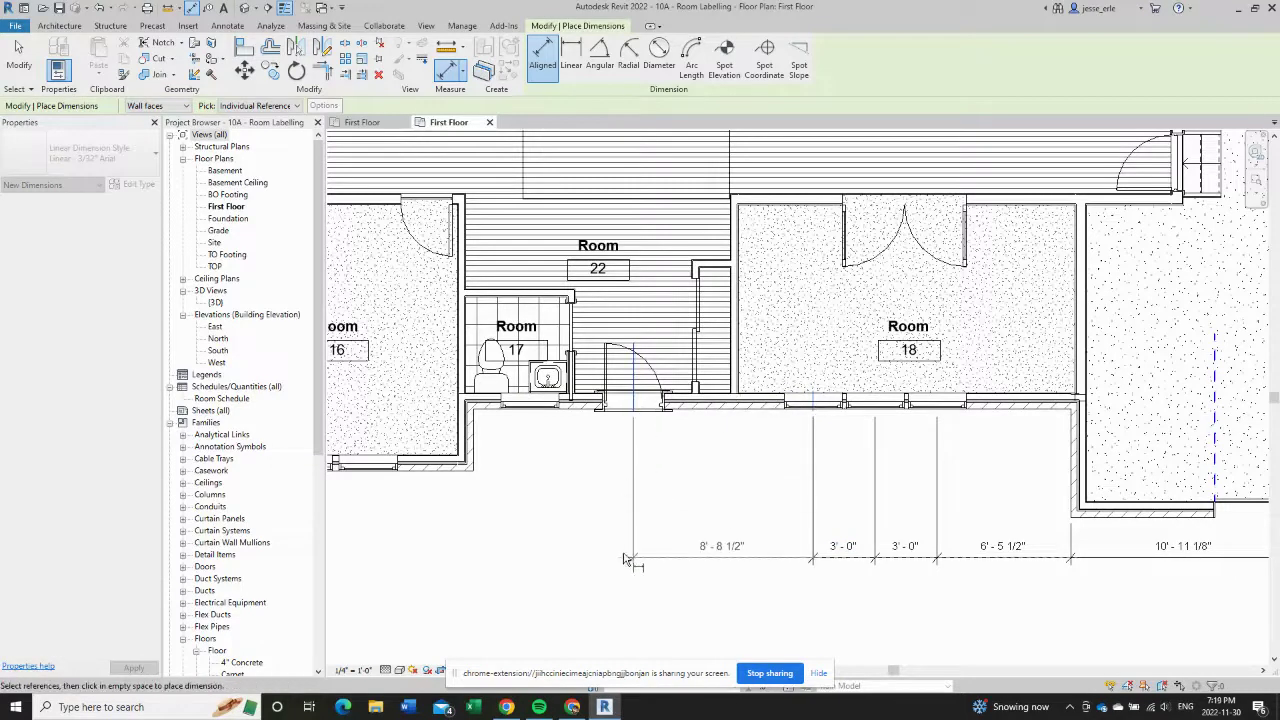
{"action": "left_click", "coordinate": [640, 555]}
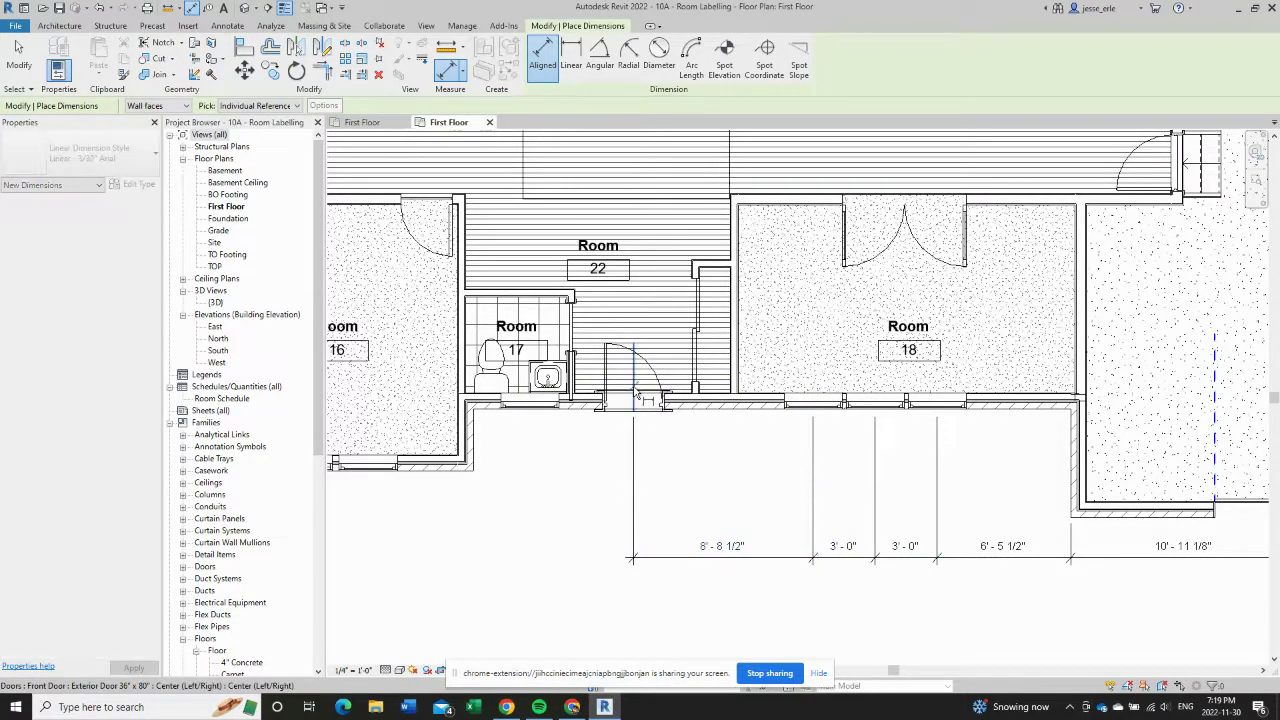
{"action": "left_click", "coordinate": [533, 410]}
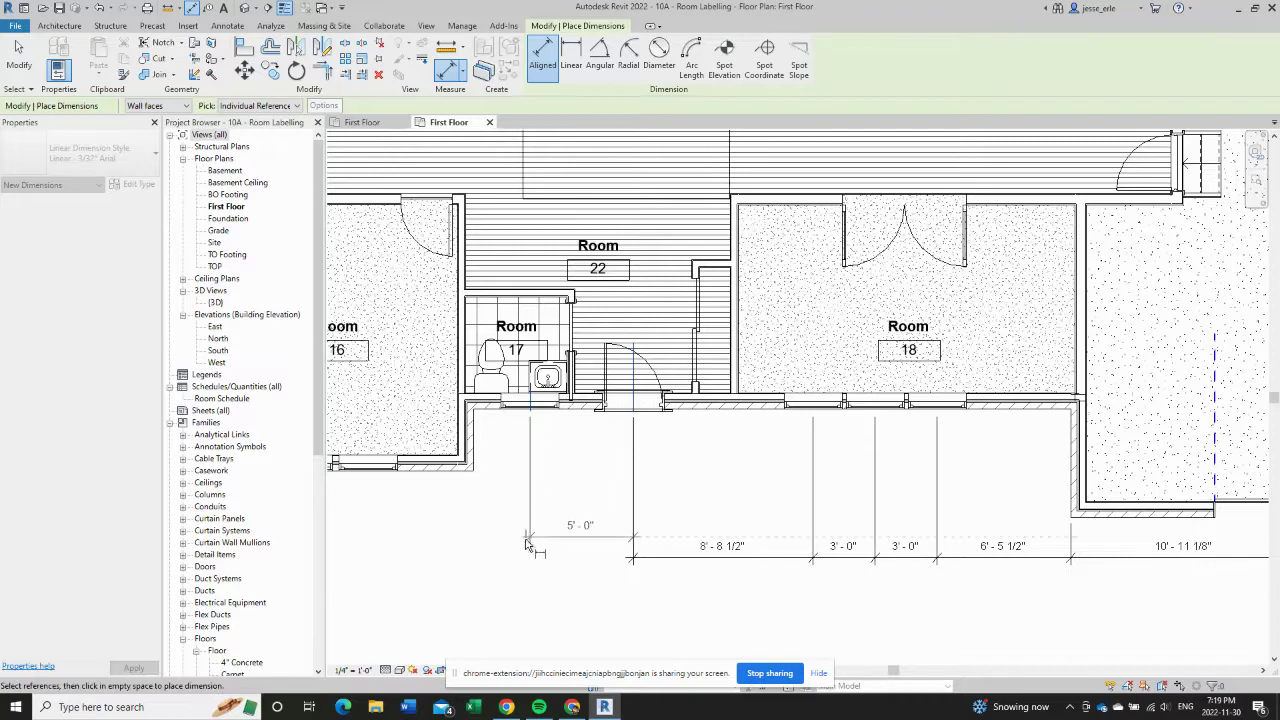
{"action": "left_click", "coordinate": [526, 557]}
- Add the 2'-8 7/8" wall jog and Room 16's 3'-2" window width to the string
{"action": "middle_click_drag", "start_coordinate": [427, 552], "coordinate": [579, 537]}
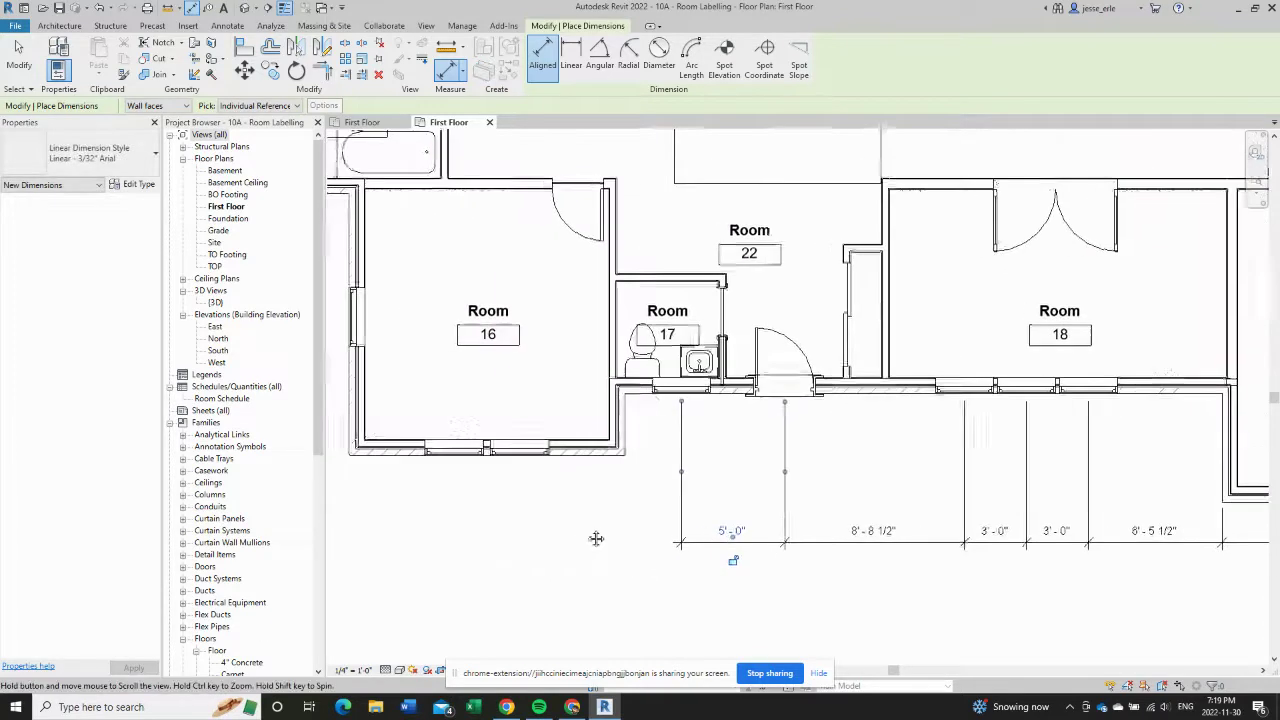
{"action": "left_click", "coordinate": [683, 390]}
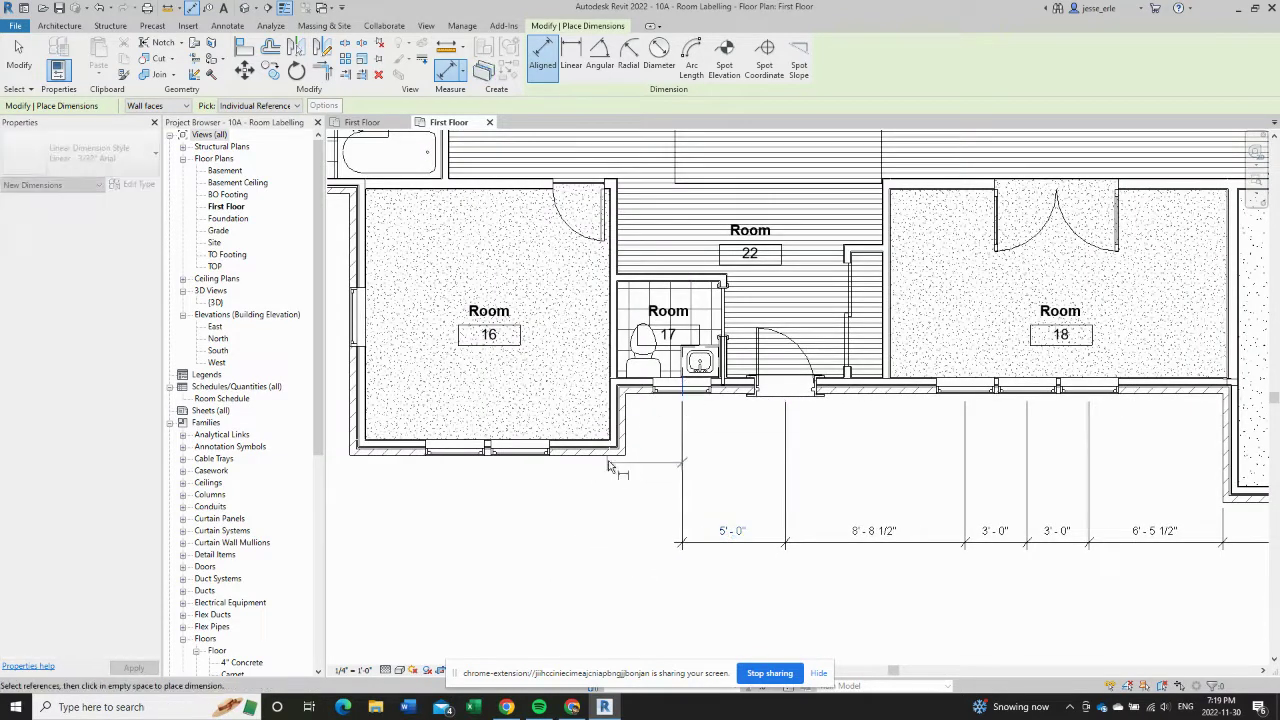
{"action": "left_click", "coordinate": [626, 458]}
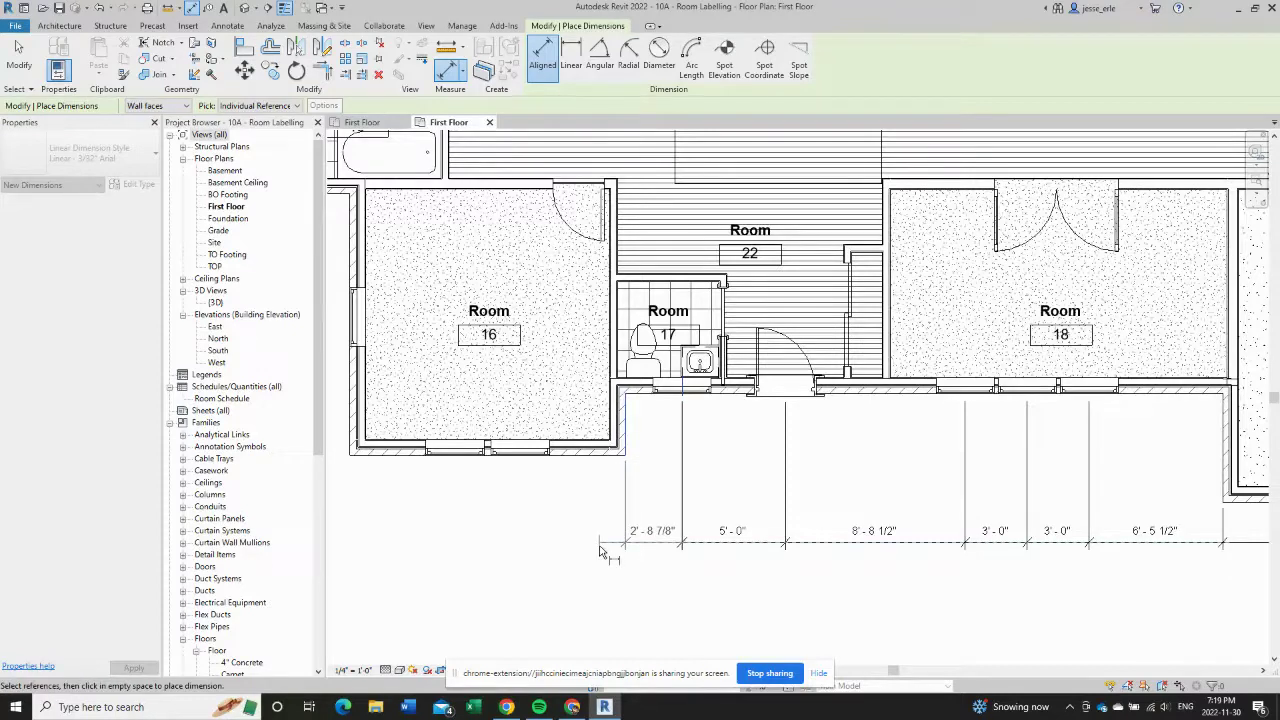
{"action": "left_click", "coordinate": [602, 545]}
{"action": "middle_click_drag", "start_coordinate": [535, 484], "coordinate": [660, 462]}
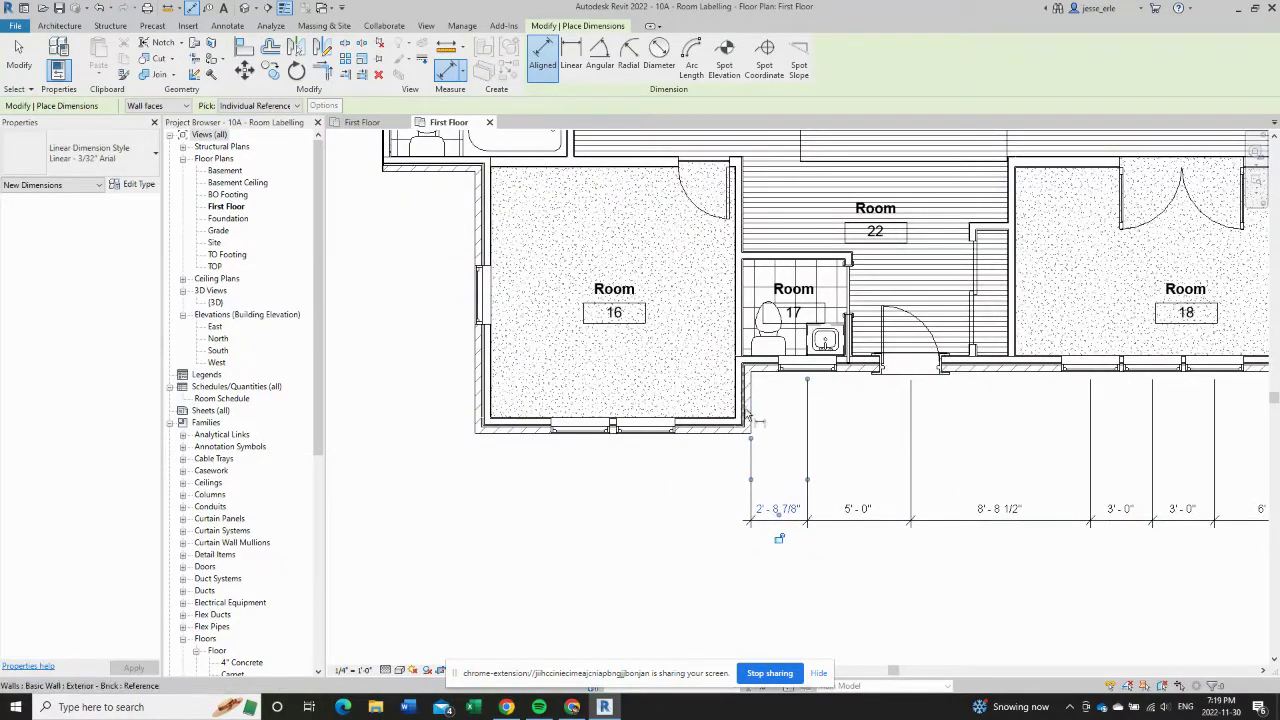
{"action": "left_click", "coordinate": [657, 598]}
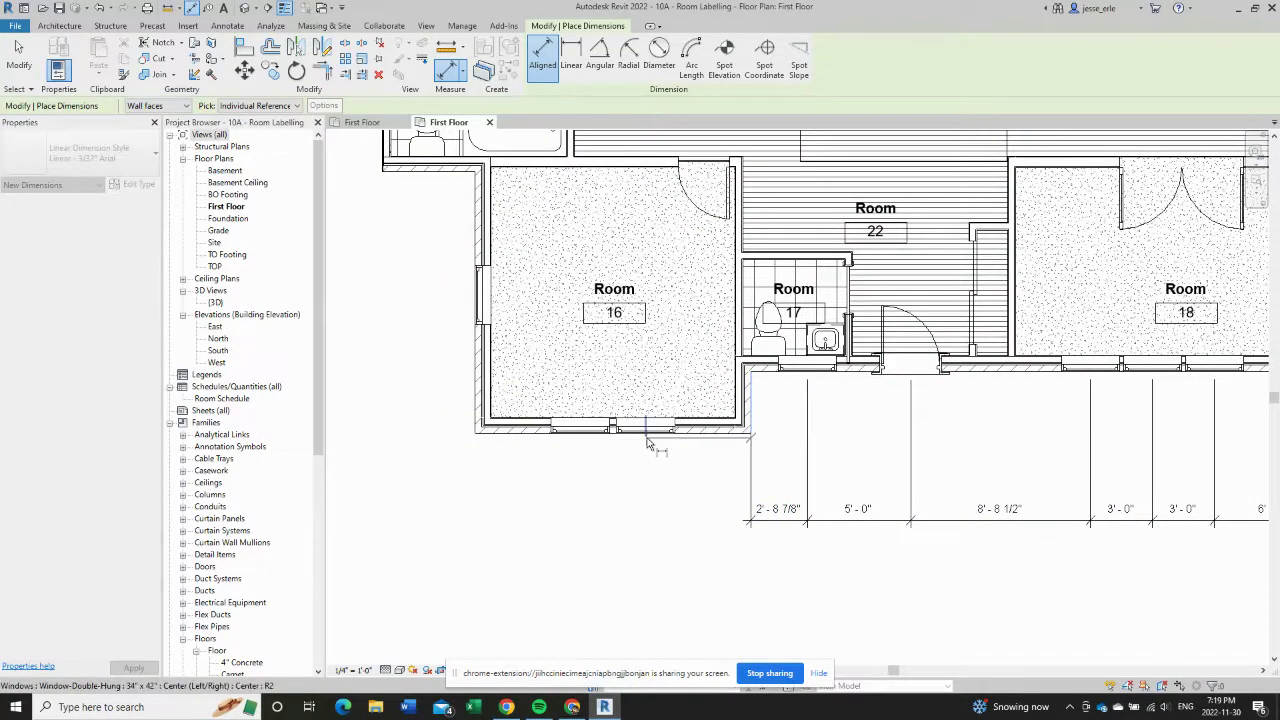
{"action": "left_click", "coordinate": [646, 430]}
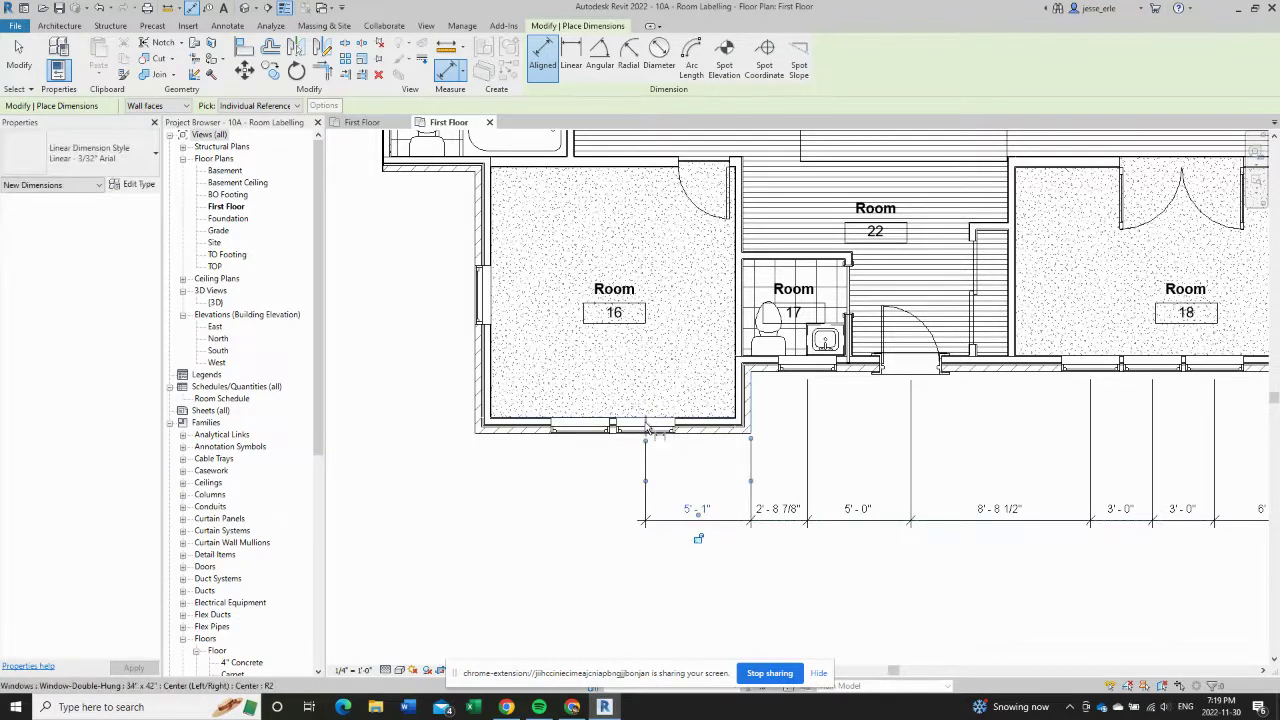
{"action": "left_click", "coordinate": [580, 427]}
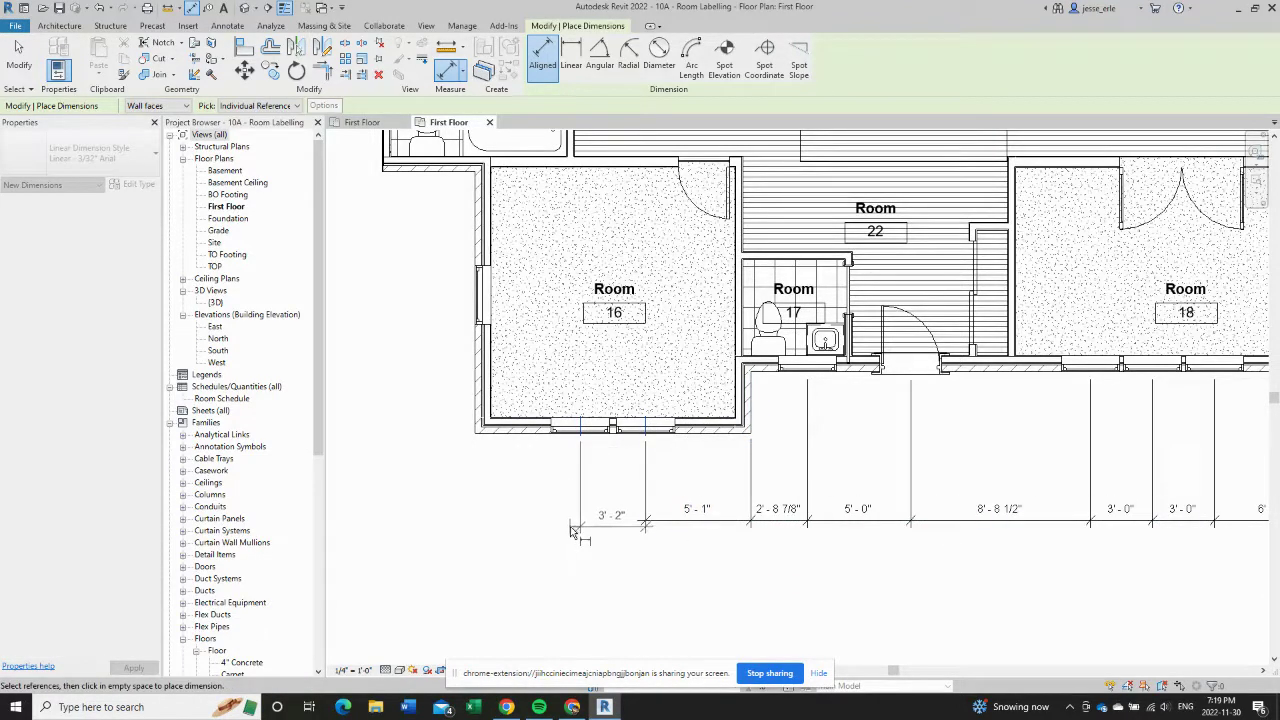
{"action": "left_click", "coordinate": [572, 528]}
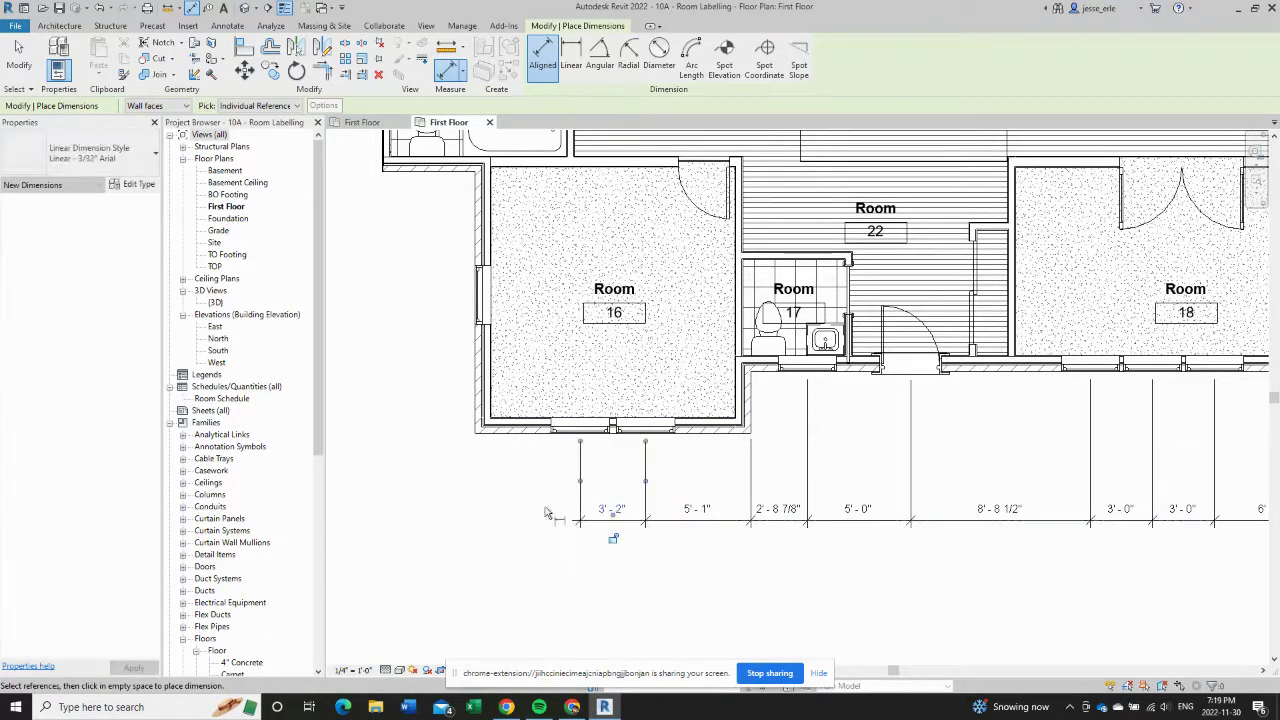
- Close the string's left end with 5'-1" and 4'-6" dimensions to the corner
{"action": "left_click", "coordinate": [580, 430]}
{"action": "left_click", "coordinate": [476, 431]}
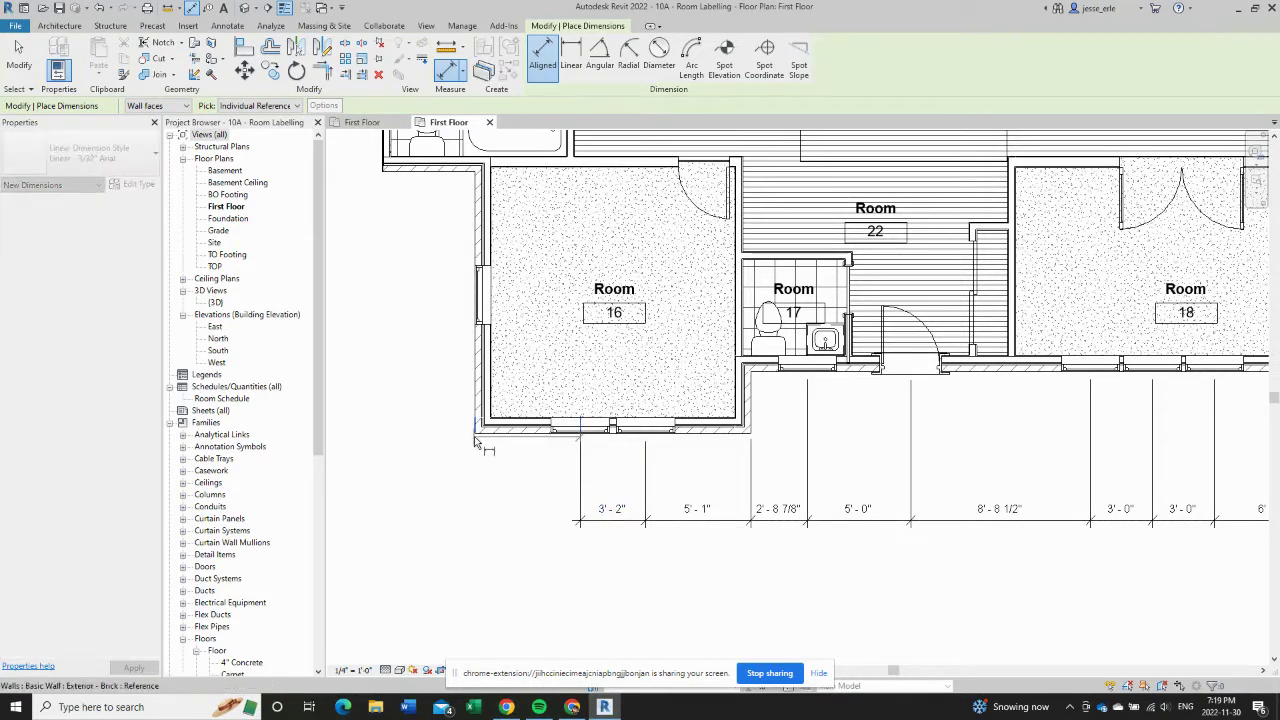
{"action": "left_click", "coordinate": [473, 519]}
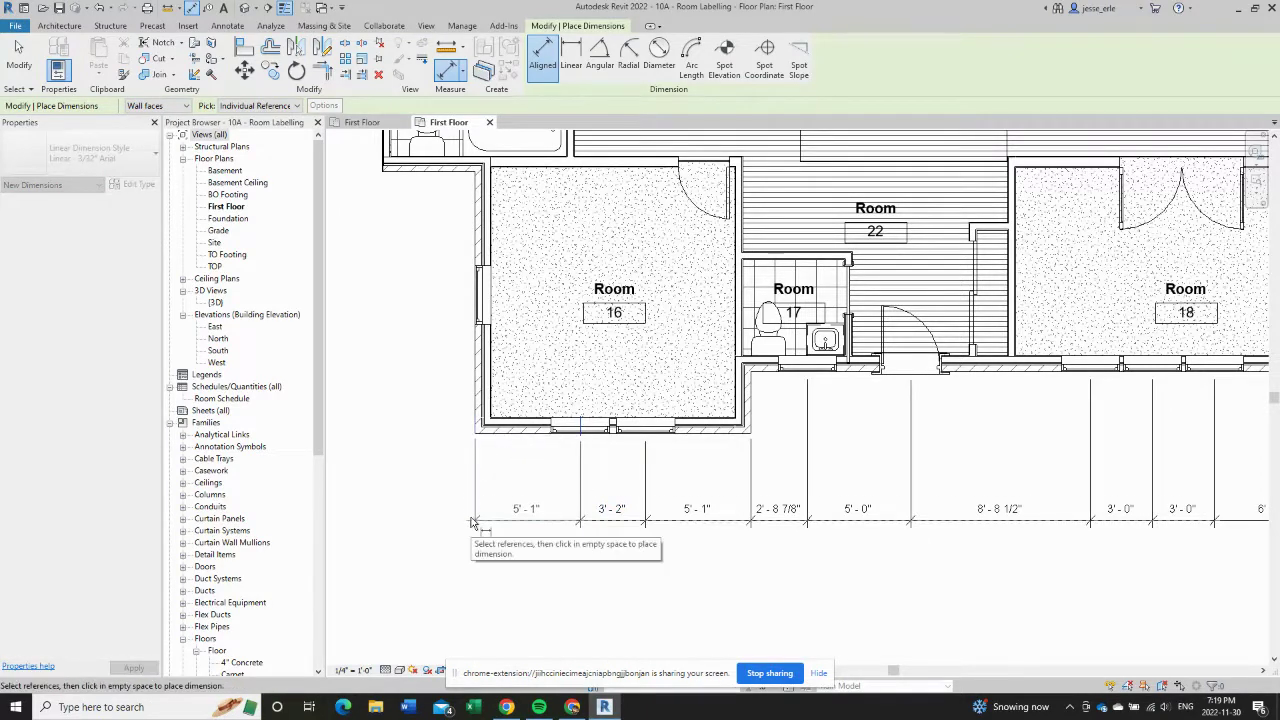
{"action": "left_click", "coordinate": [478, 401]}
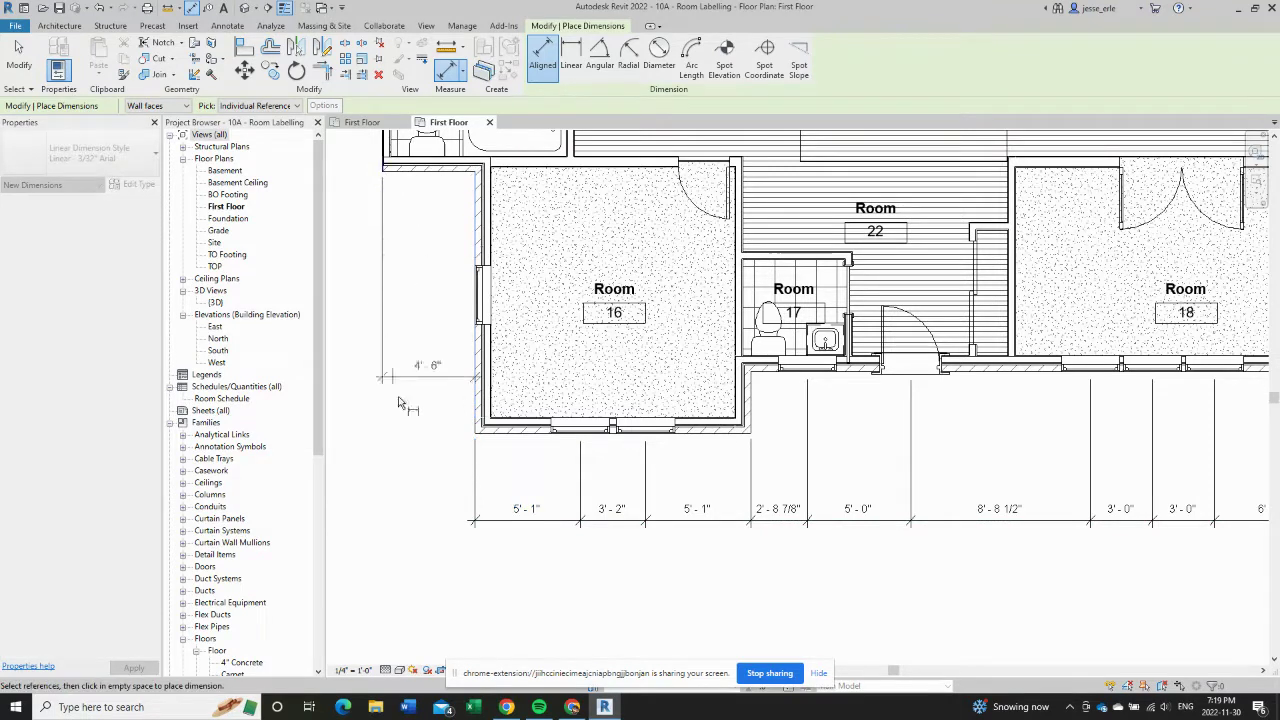
{"action": "left_click", "coordinate": [420, 519]}
{"action": "scroll", "coordinate": [665, 518], "scroll_direction": "down", "scroll_amount": 2}
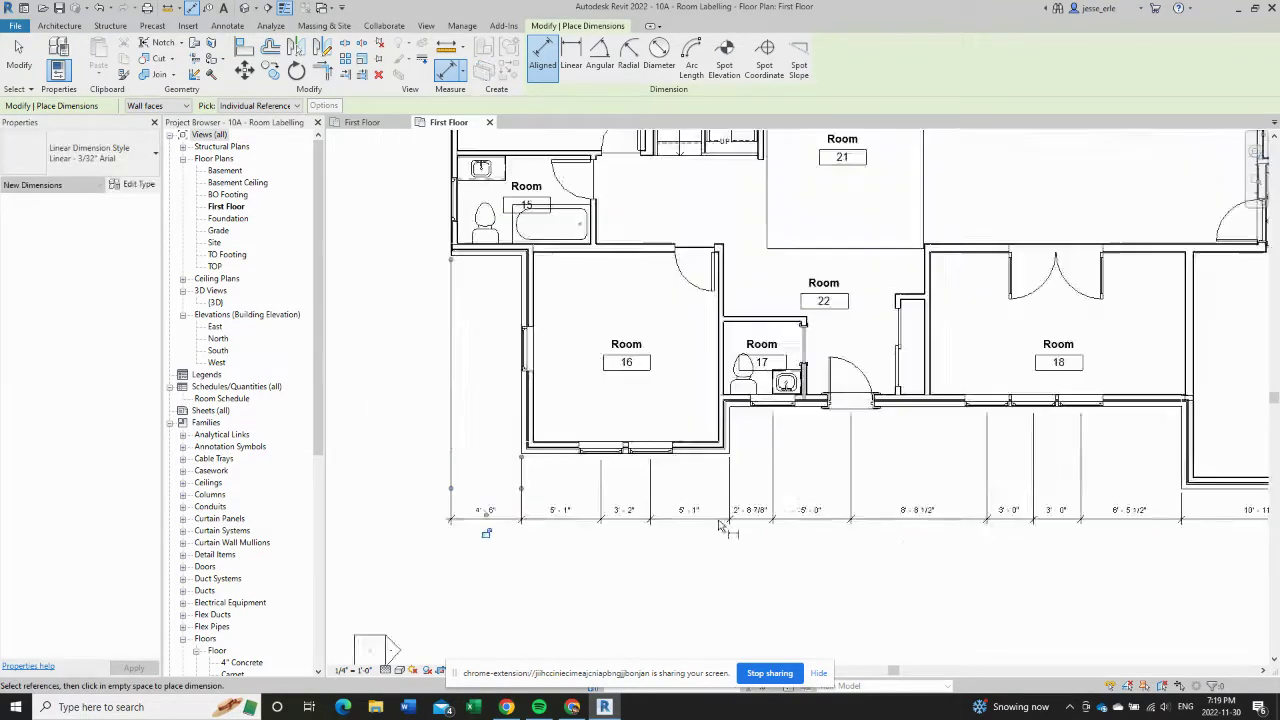
{"action": "scroll", "coordinate": [800, 540], "scroll_direction": "down", "scroll_amount": 2}
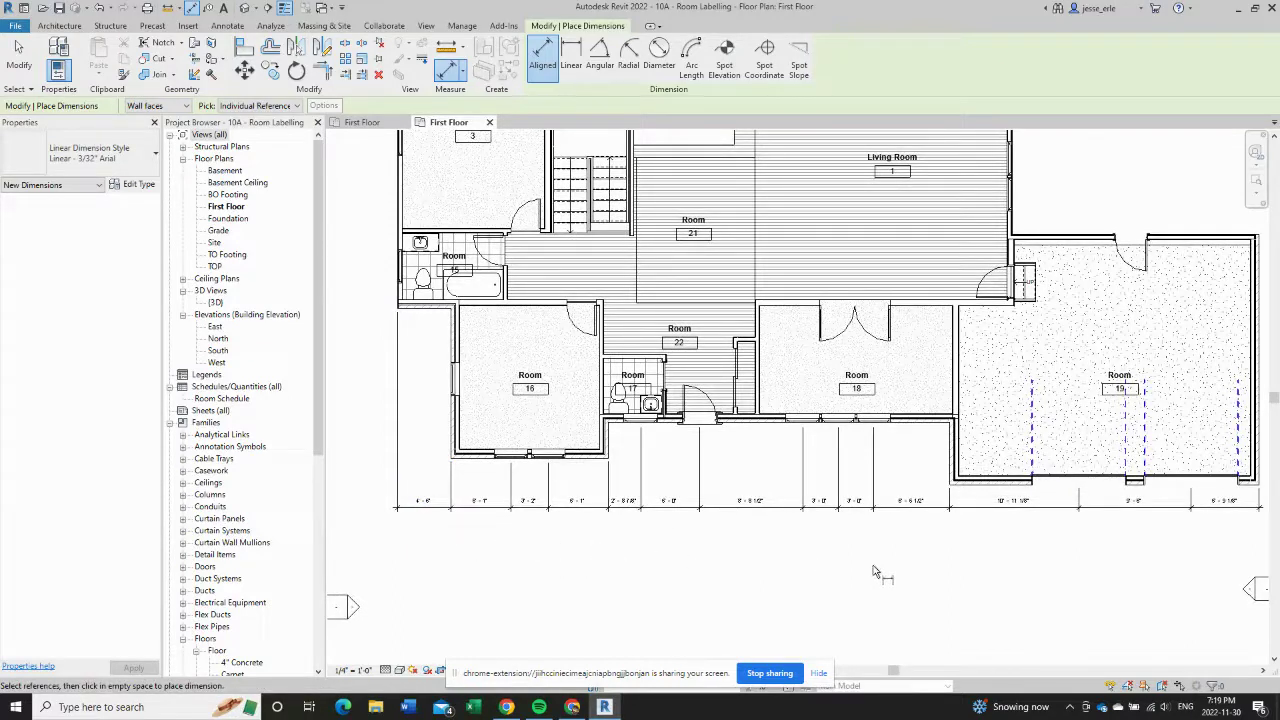
{"action": "scroll", "coordinate": [737, 546], "scroll_direction": "down", "scroll_amount": 1}
- Add second-tier overall dimensions of 28'-2 1/4" and 28'-10 7/8" below the string
{"action": "scroll", "coordinate": [831, 534], "scroll_direction": "up", "scroll_amount": 2}
{"action": "middle_click_drag", "start_coordinate": [891, 531], "coordinate": [797, 531]}
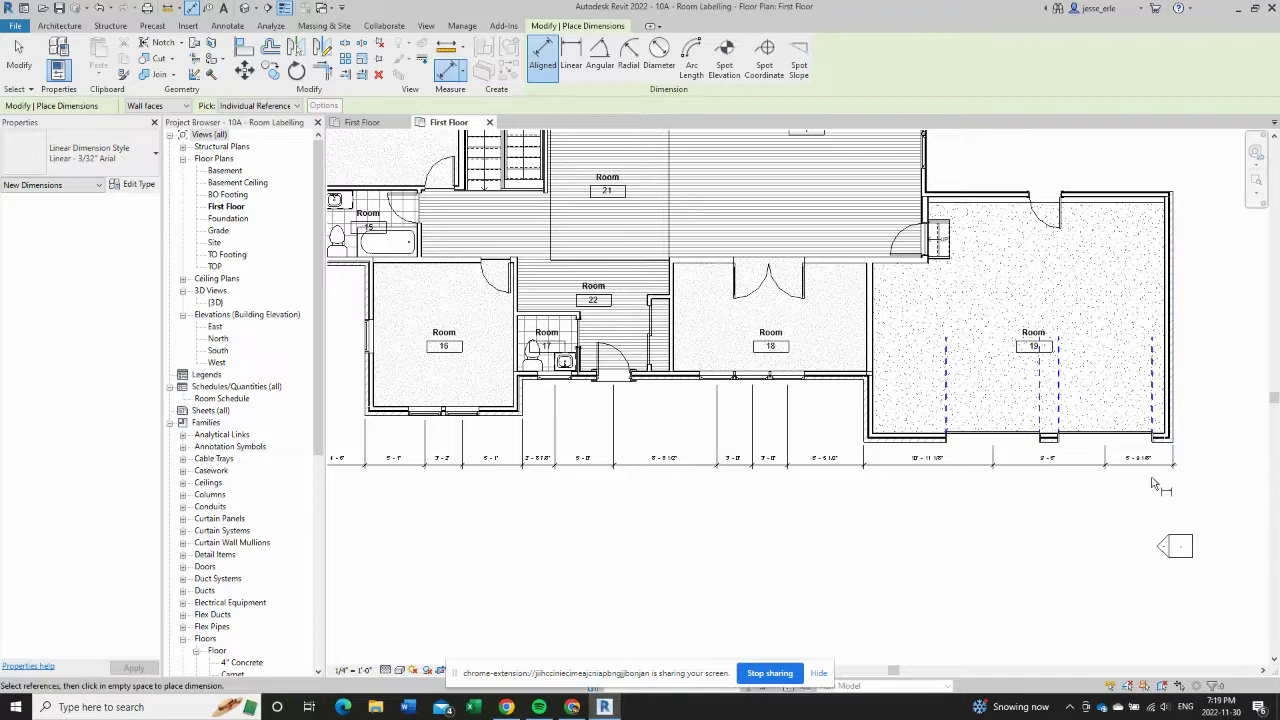
{"action": "left_click", "coordinate": [862, 411]}
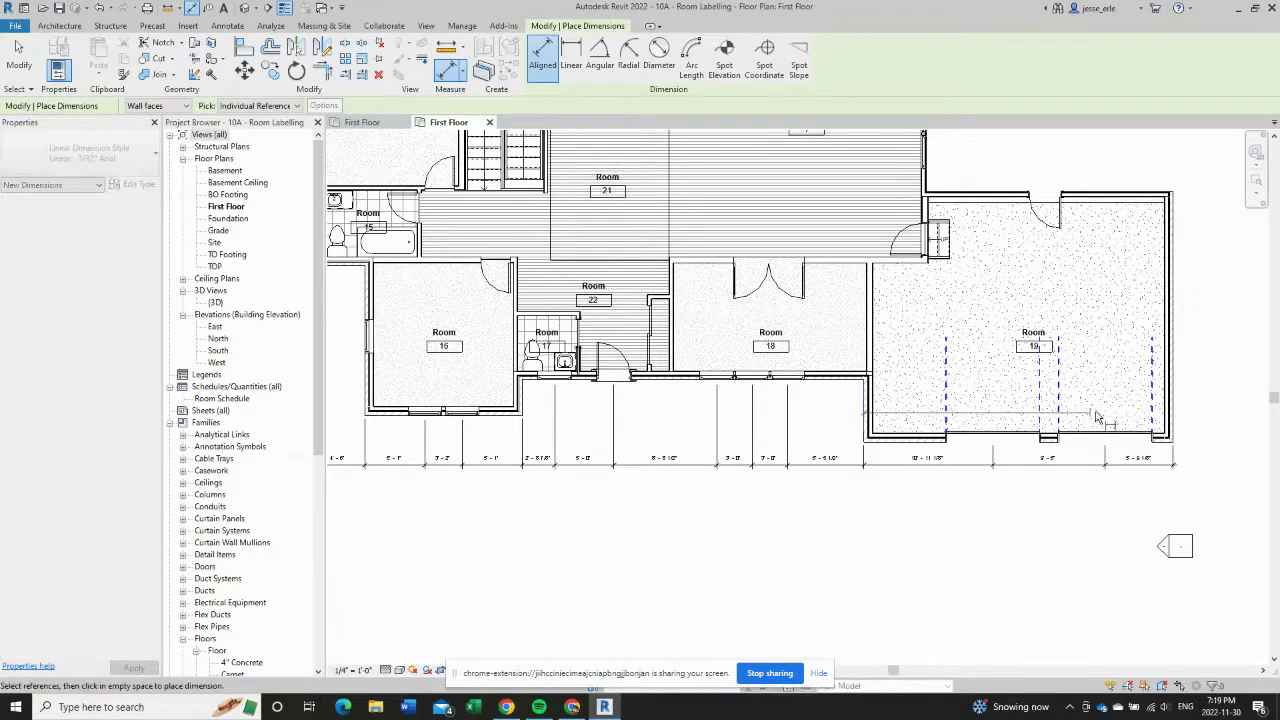
{"action": "left_click", "coordinate": [1178, 433]}
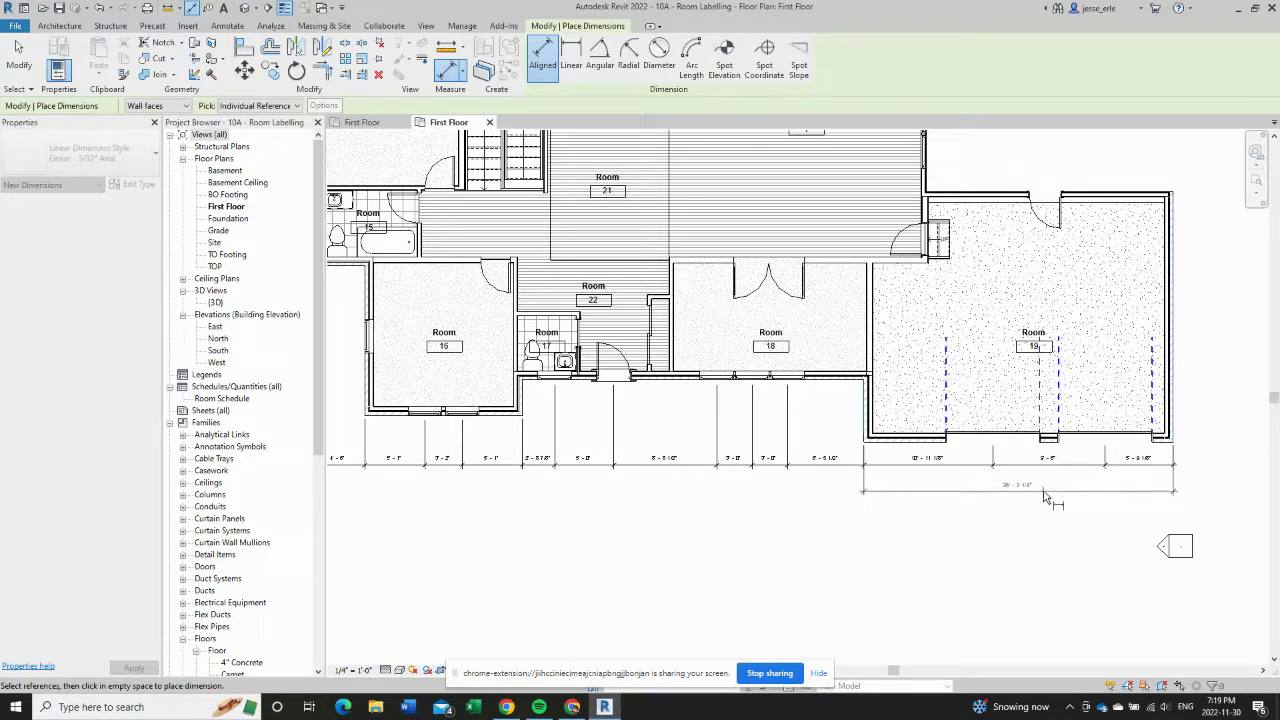
{"action": "left_click", "coordinate": [1042, 496]}
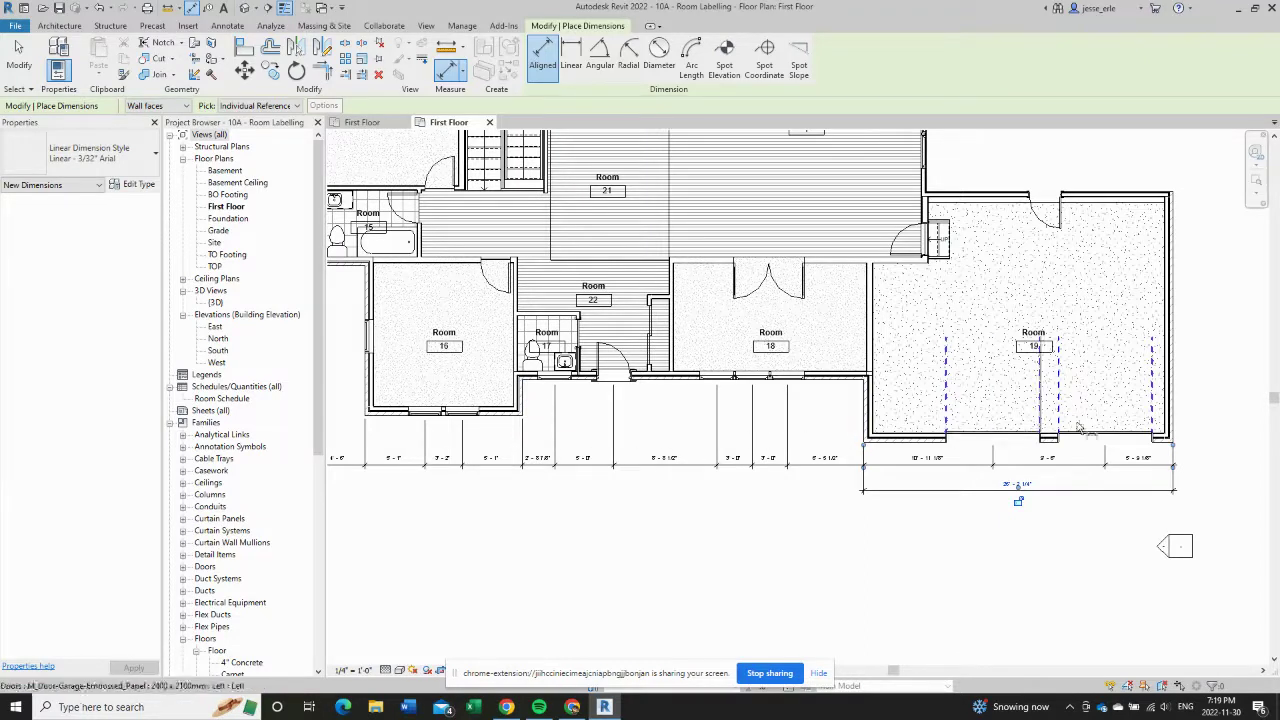
{"action": "left_click", "coordinate": [868, 440]}
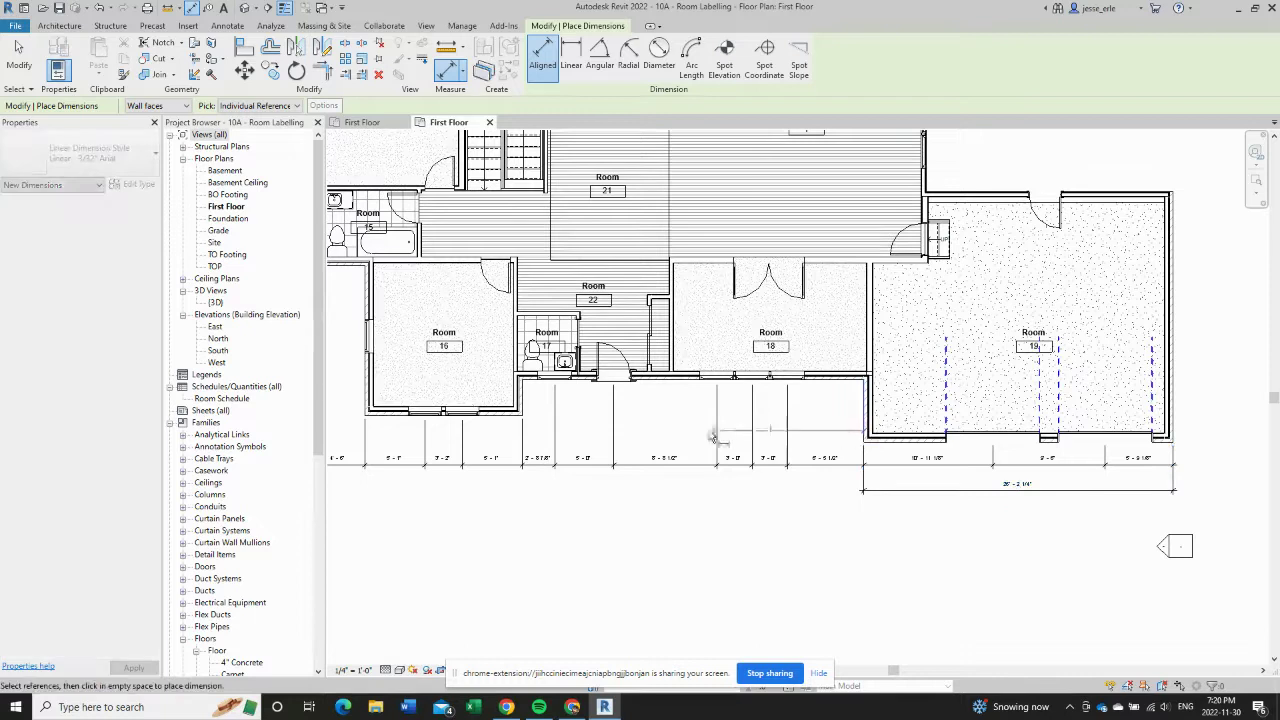
{"action": "left_click", "coordinate": [527, 413]}
{"action": "left_click", "coordinate": [521, 494]}
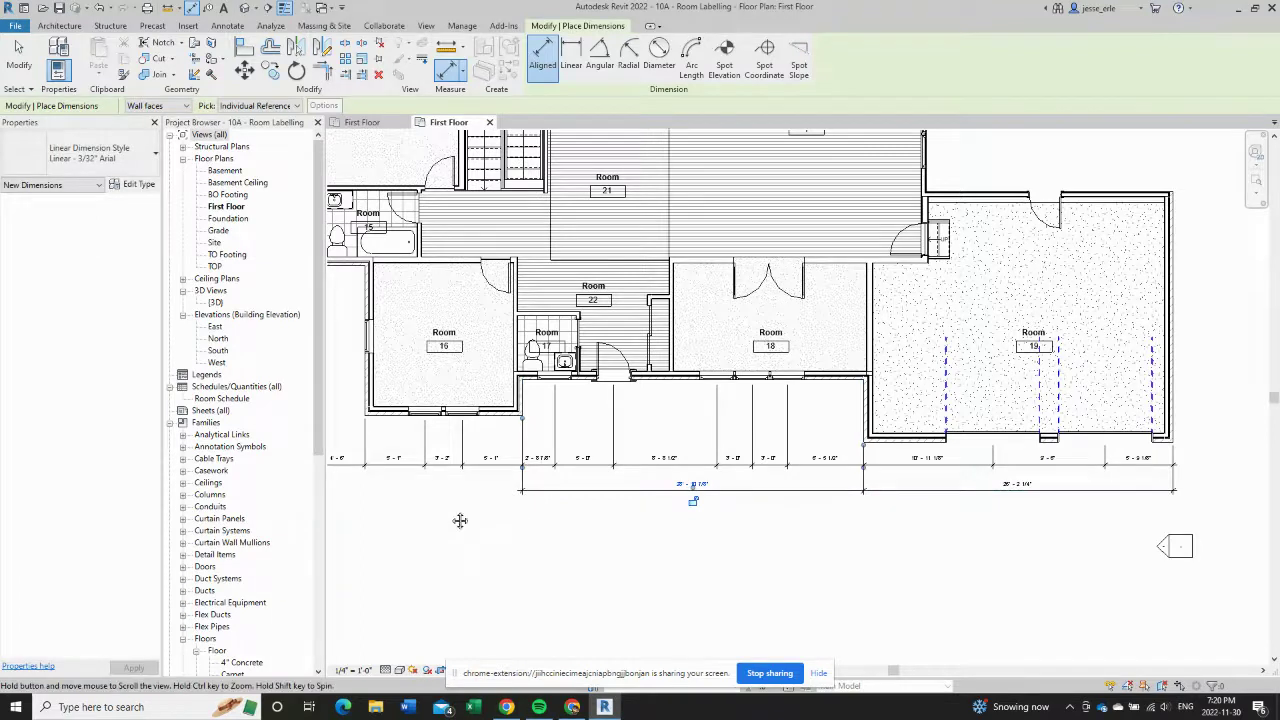
- Add a 13' - 4" dimension spanning Room 16 at the left end of the tier
{"action": "middle_click_drag", "start_coordinate": [457, 520], "coordinate": [594, 521]}
{"action": "left_click", "coordinate": [660, 412]}
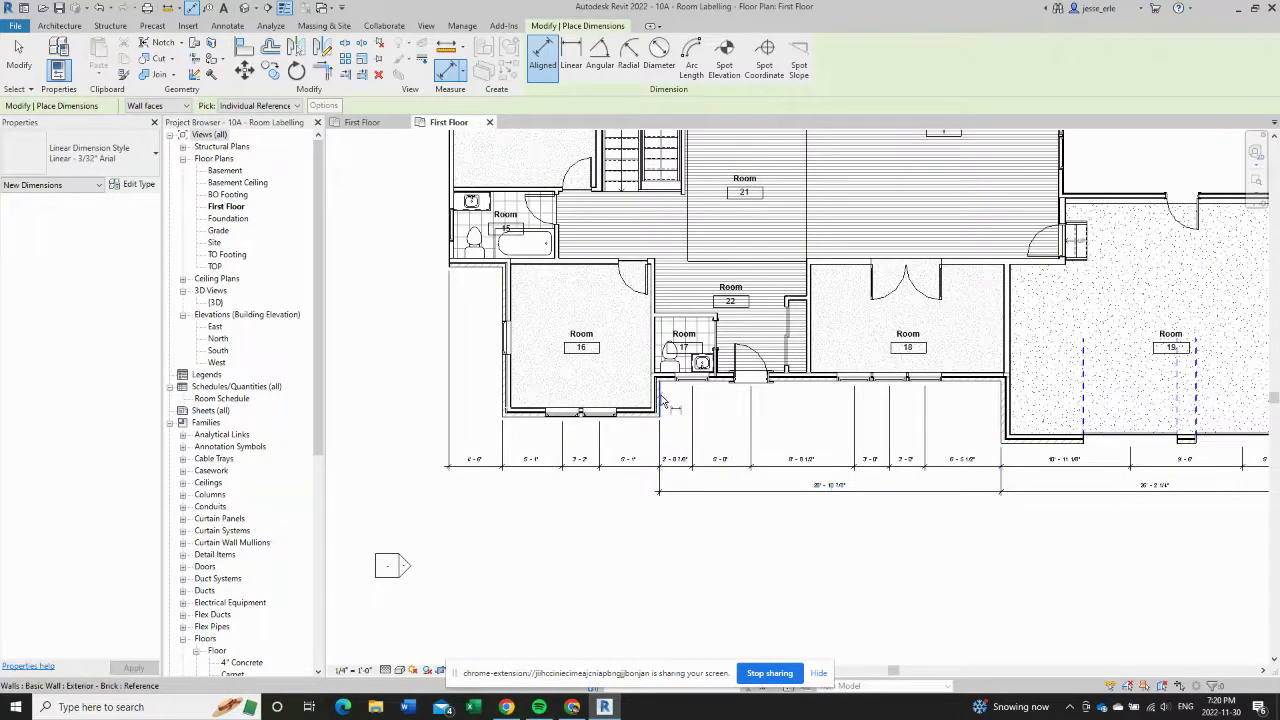
{"action": "left_click", "coordinate": [505, 418]}
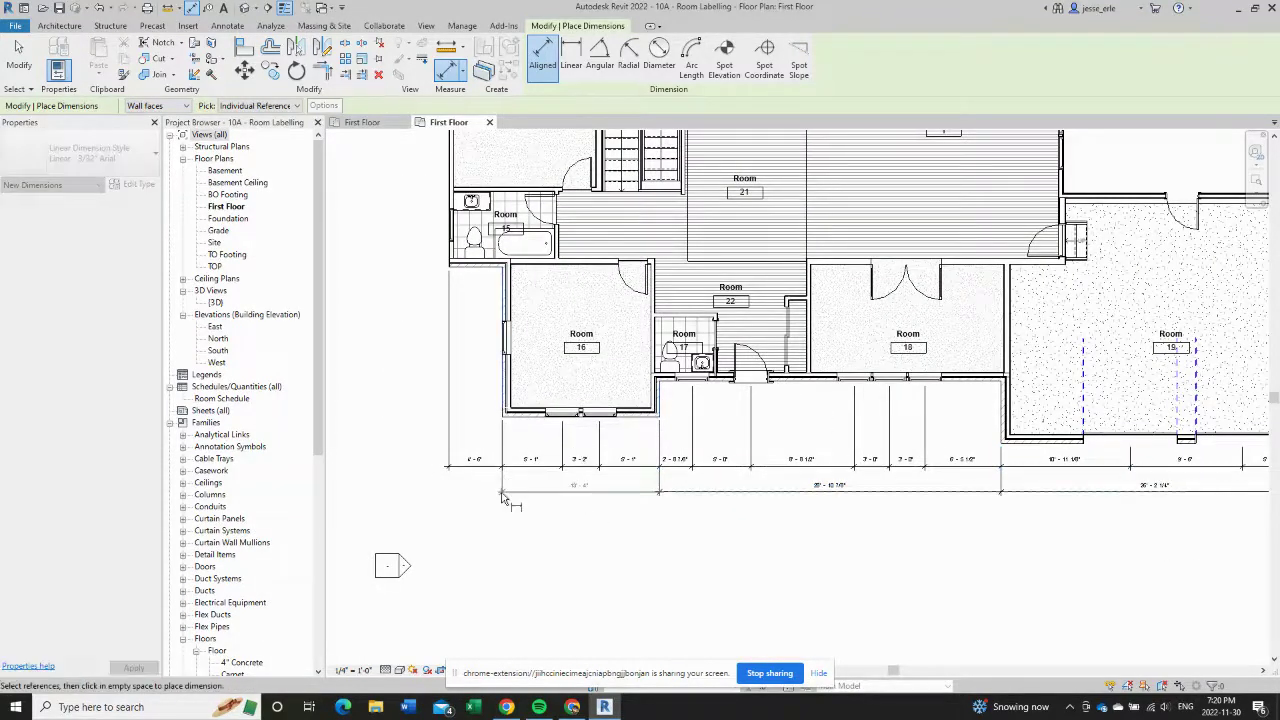
{"action": "left_click", "coordinate": [508, 500]}
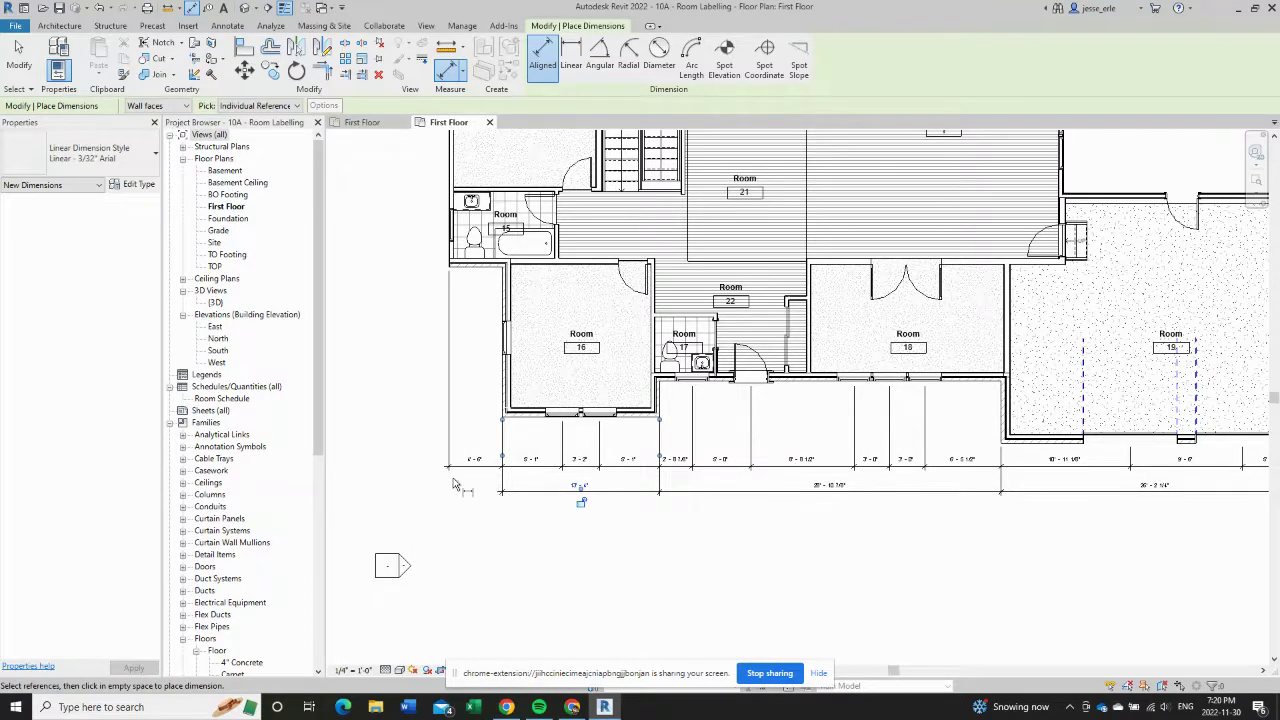
{"action": "scroll", "coordinate": [453, 484], "scroll_direction": "down", "scroll_amount": 1}
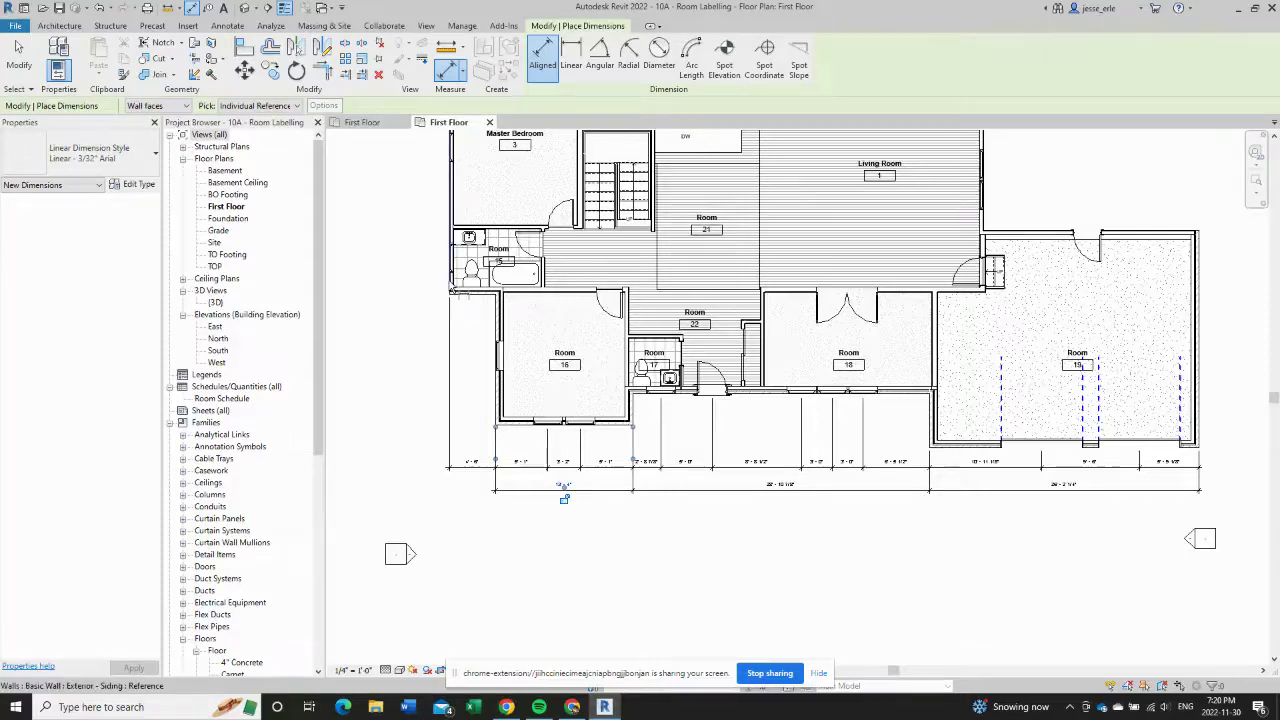
- Place a 72' - 11 1/8" dimension between both exterior walls, below the other tiers
{"action": "left_click", "coordinate": [453, 290]}
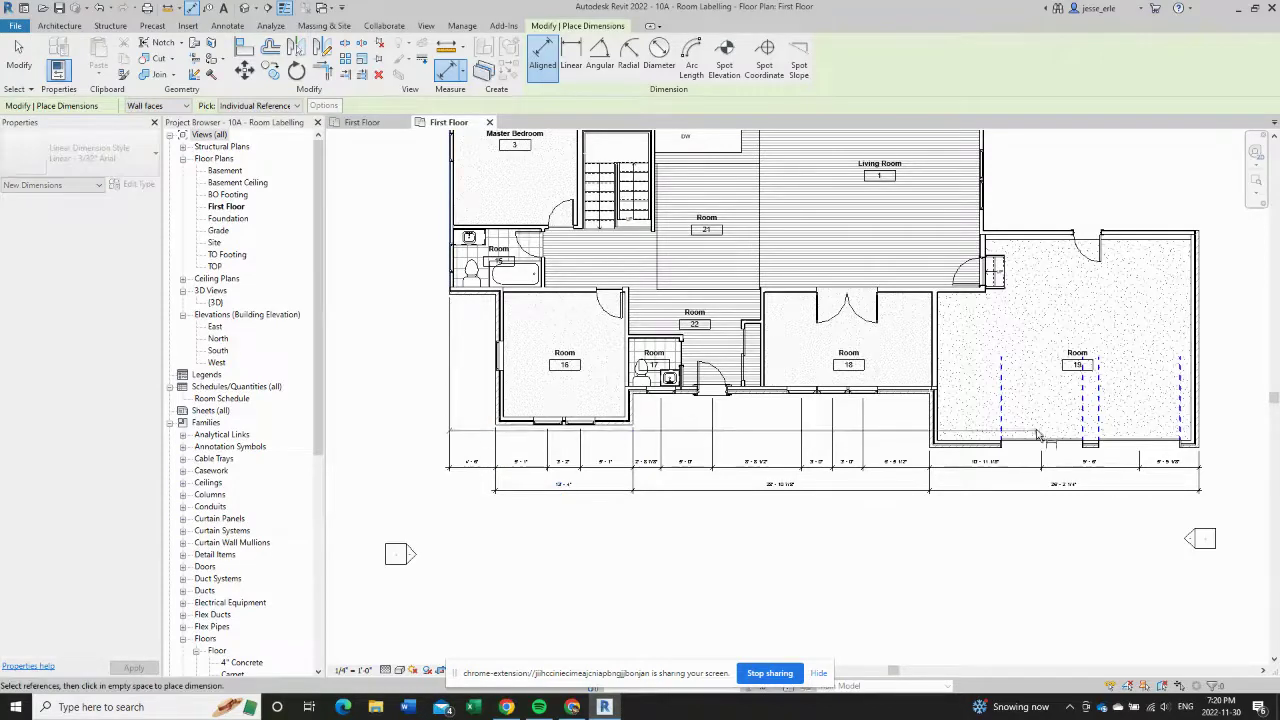
{"action": "left_click", "coordinate": [1200, 437]}
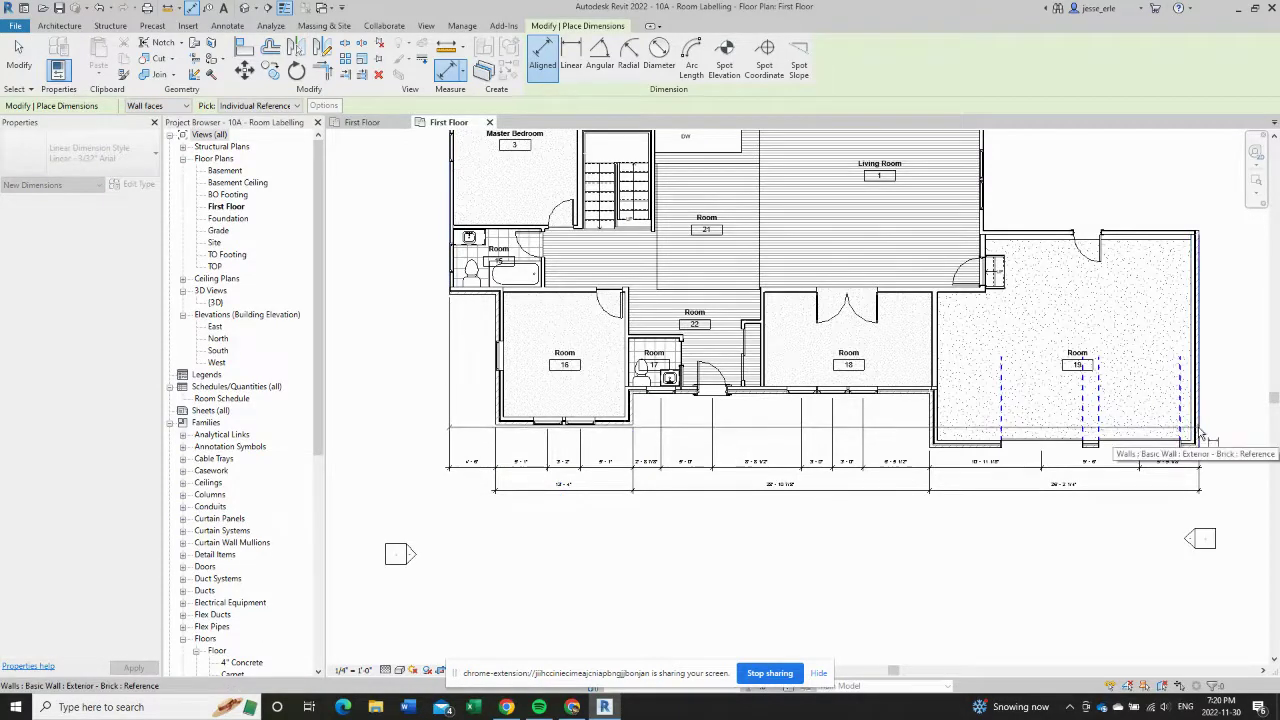
{"action": "left_click", "coordinate": [806, 520]}
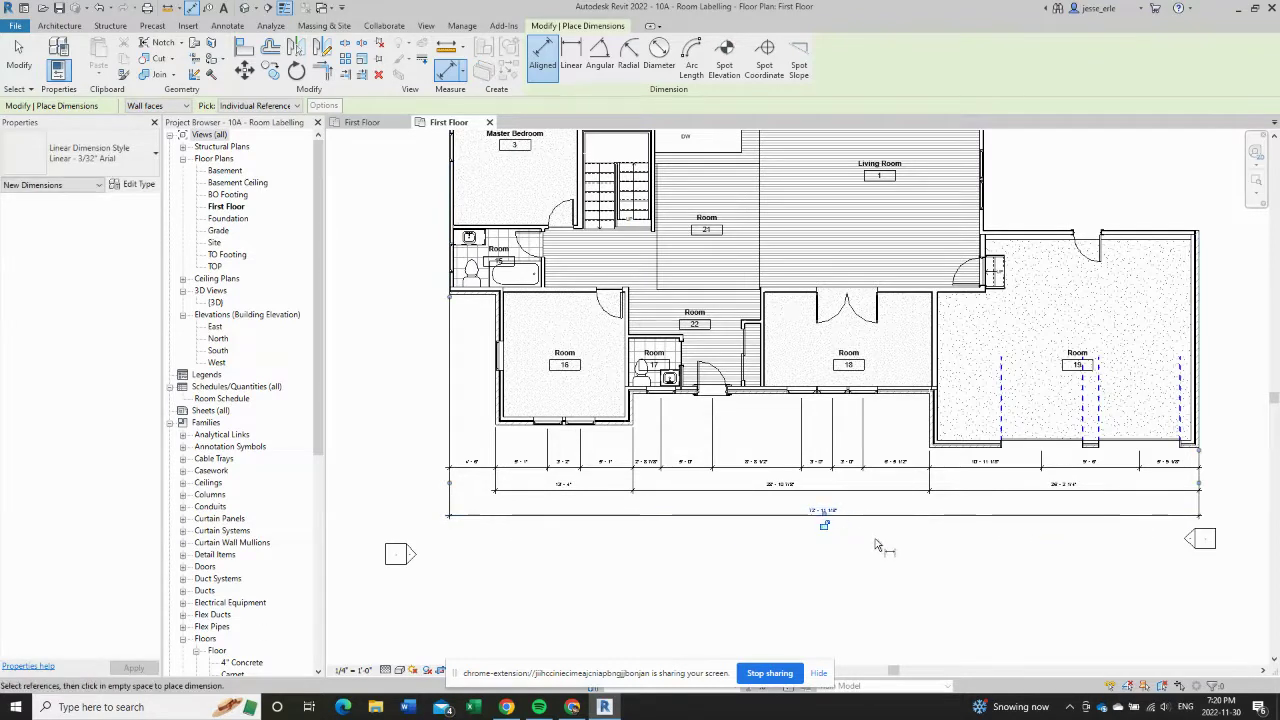
{"action": "scroll", "coordinate": [875, 545], "scroll_direction": "up", "scroll_amount": 2}
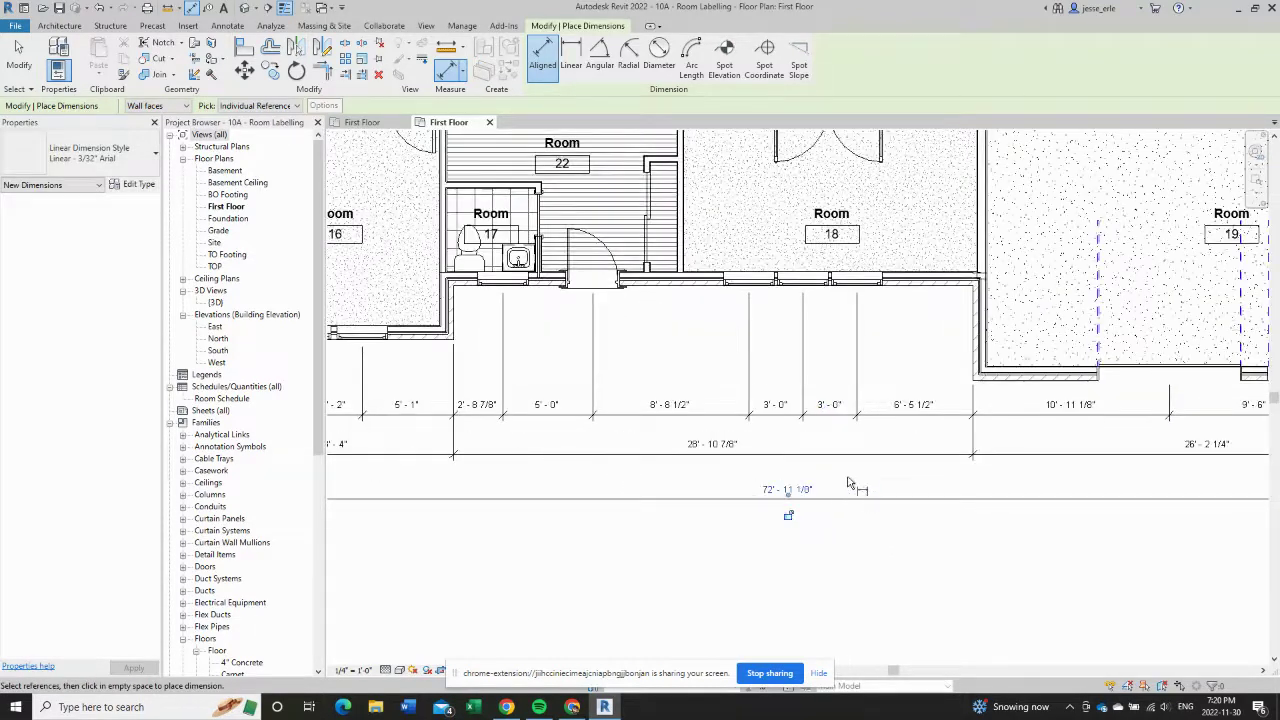
{"action": "scroll", "coordinate": [836, 518], "scroll_direction": "down", "scroll_amount": 2}
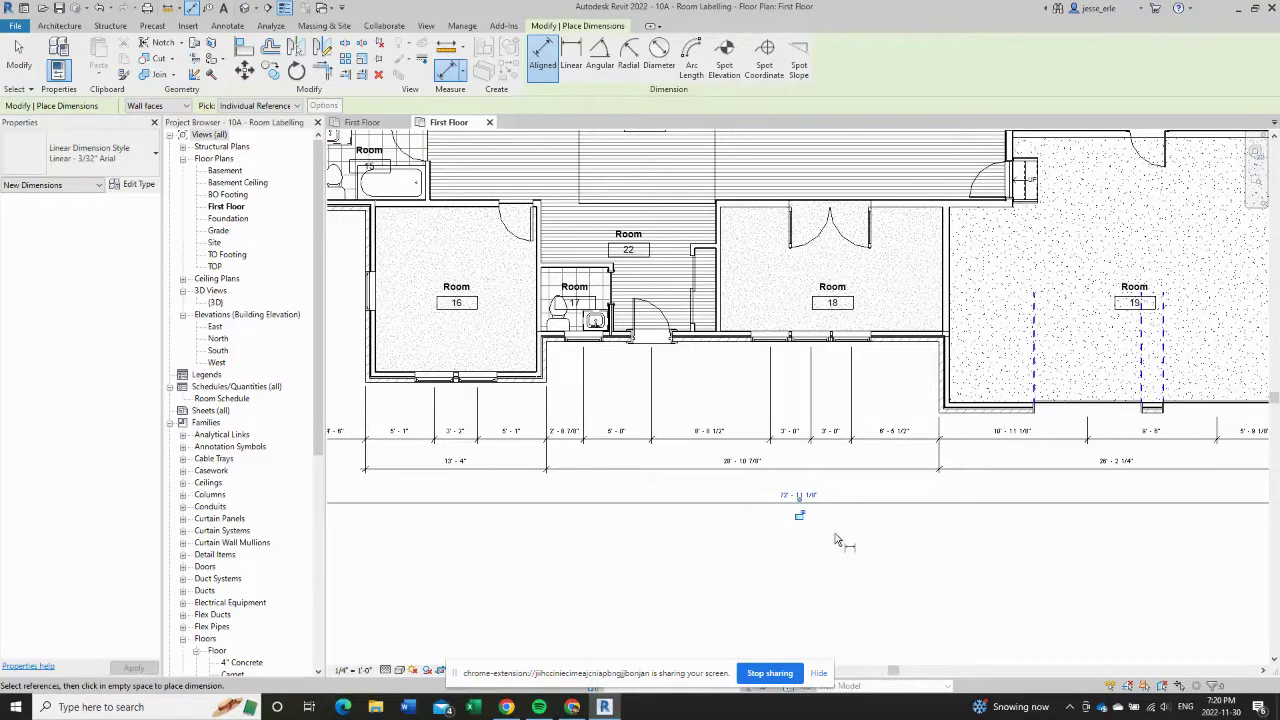
{"action": "scroll", "coordinate": [836, 538], "scroll_direction": "down", "scroll_amount": 1}
{"action": "scroll", "coordinate": [829, 543], "scroll_direction": "down", "scroll_amount": 1}
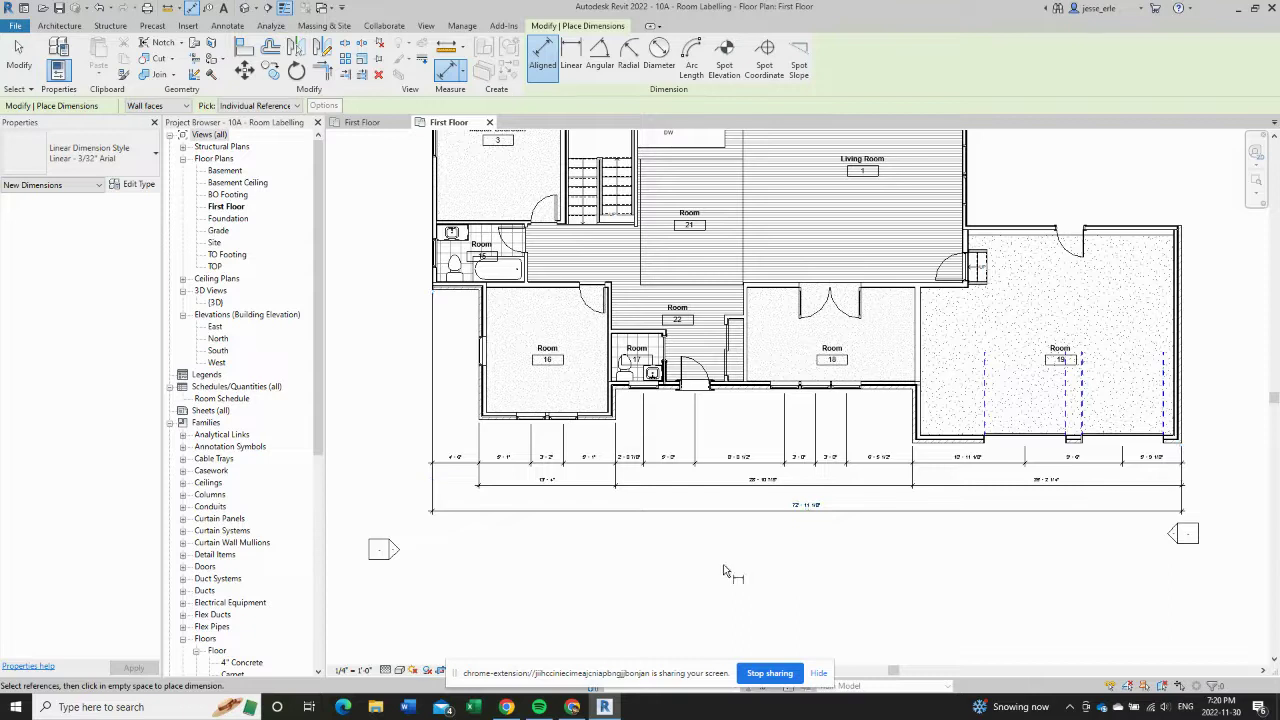
- Exit dimensioning, review the three front-wall tiers, and select the 13' - 4" dimension
{"action": "key", "text": "Escape"}
{"action": "key", "text": "Escape"}
{"action": "scroll", "coordinate": [430, 322], "scroll_direction": "down", "scroll_amount": 1}
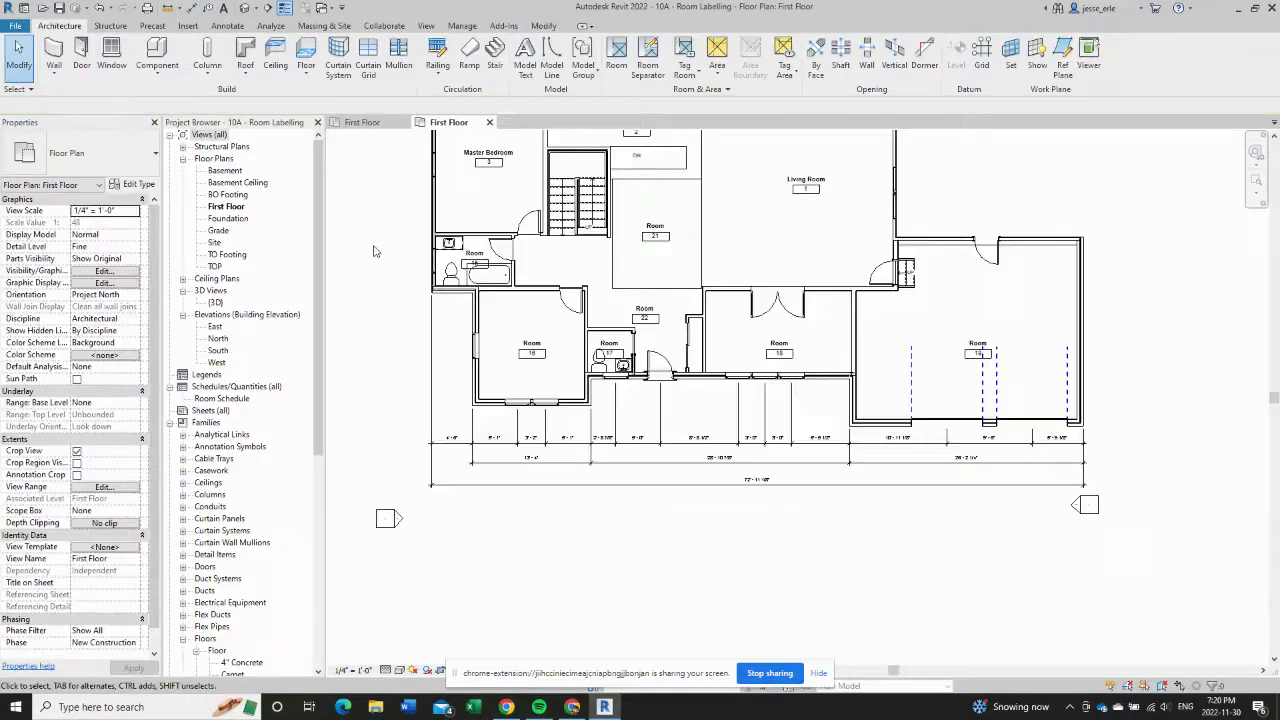
{"action": "scroll", "coordinate": [1108, 272], "scroll_direction": "down", "scroll_amount": 1}
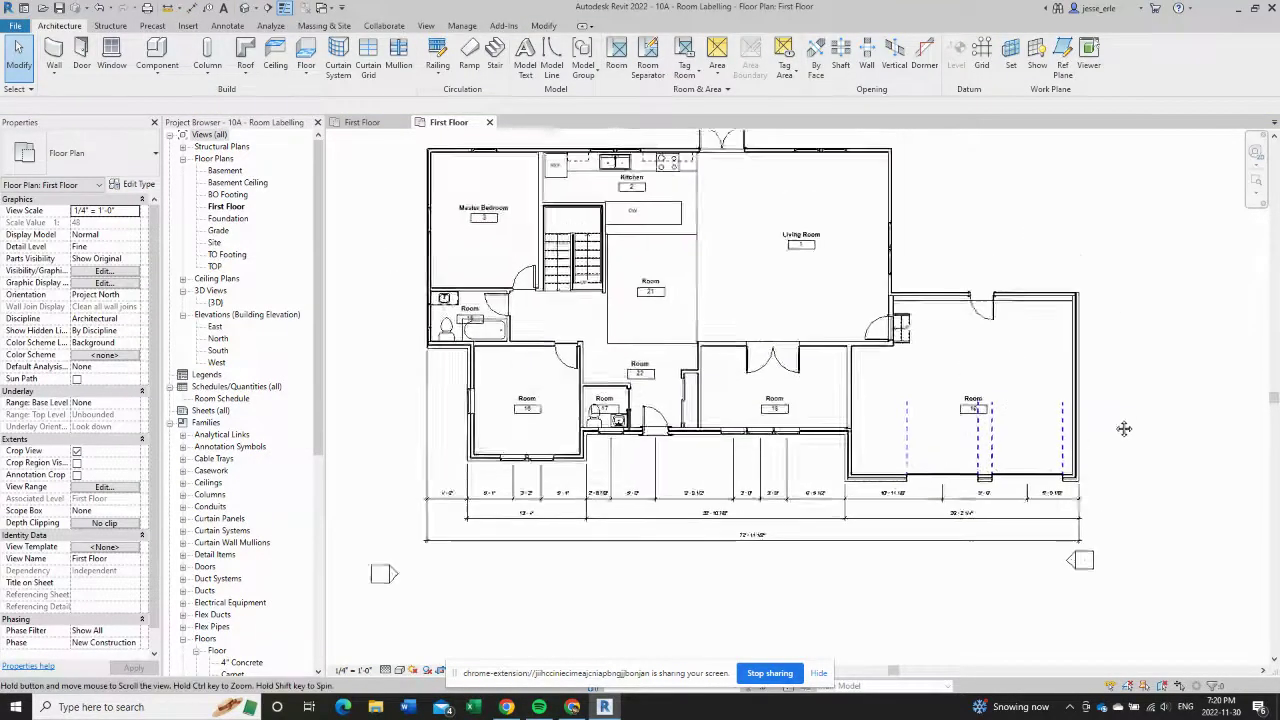
{"action": "scroll", "coordinate": [1048, 182], "scroll_direction": "up", "scroll_amount": 1}
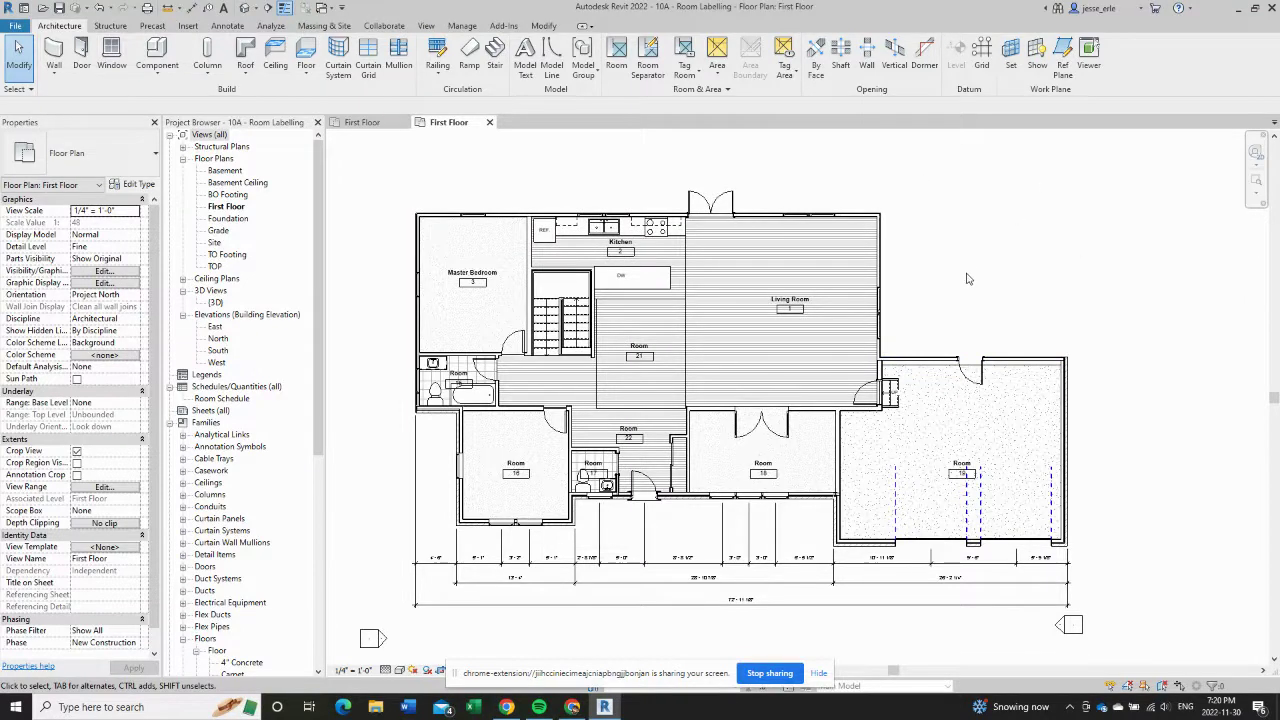
{"action": "scroll", "coordinate": [970, 275], "scroll_direction": "down", "scroll_amount": 1}
{"action": "scroll", "coordinate": [980, 262], "scroll_direction": "up", "scroll_amount": 1}
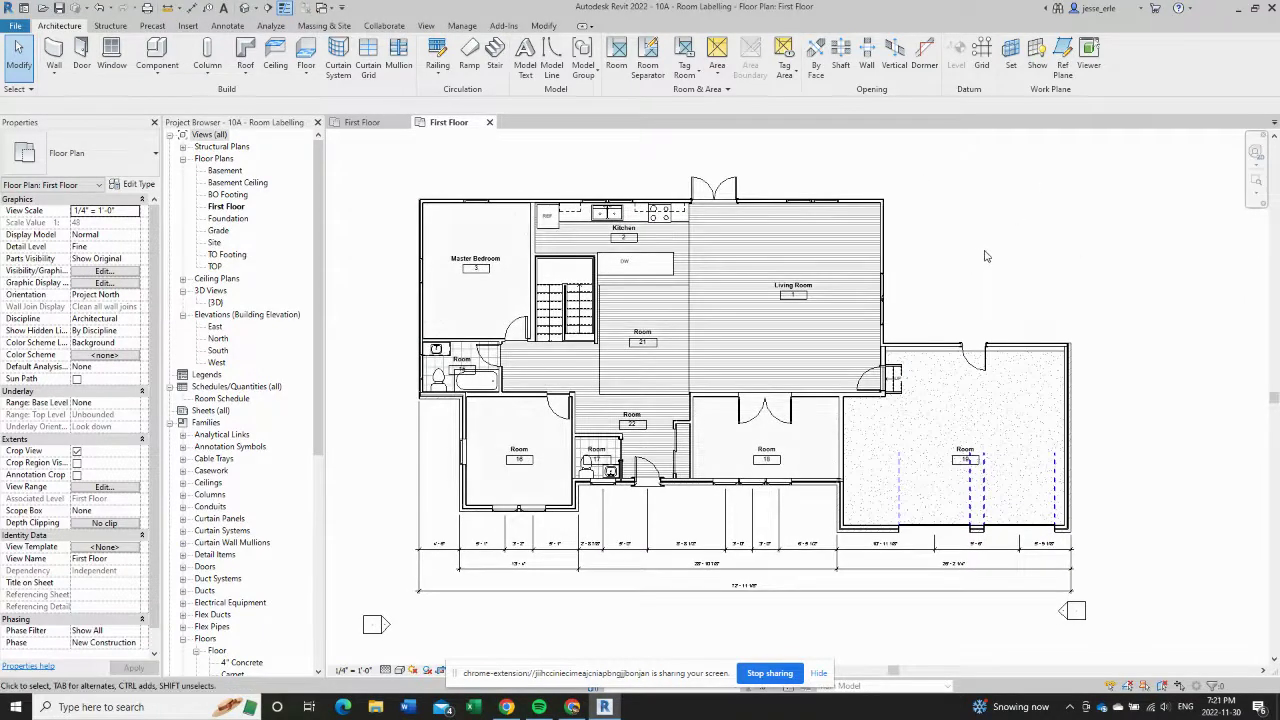
{"action": "scroll", "coordinate": [675, 588], "scroll_direction": "up", "scroll_amount": 6}
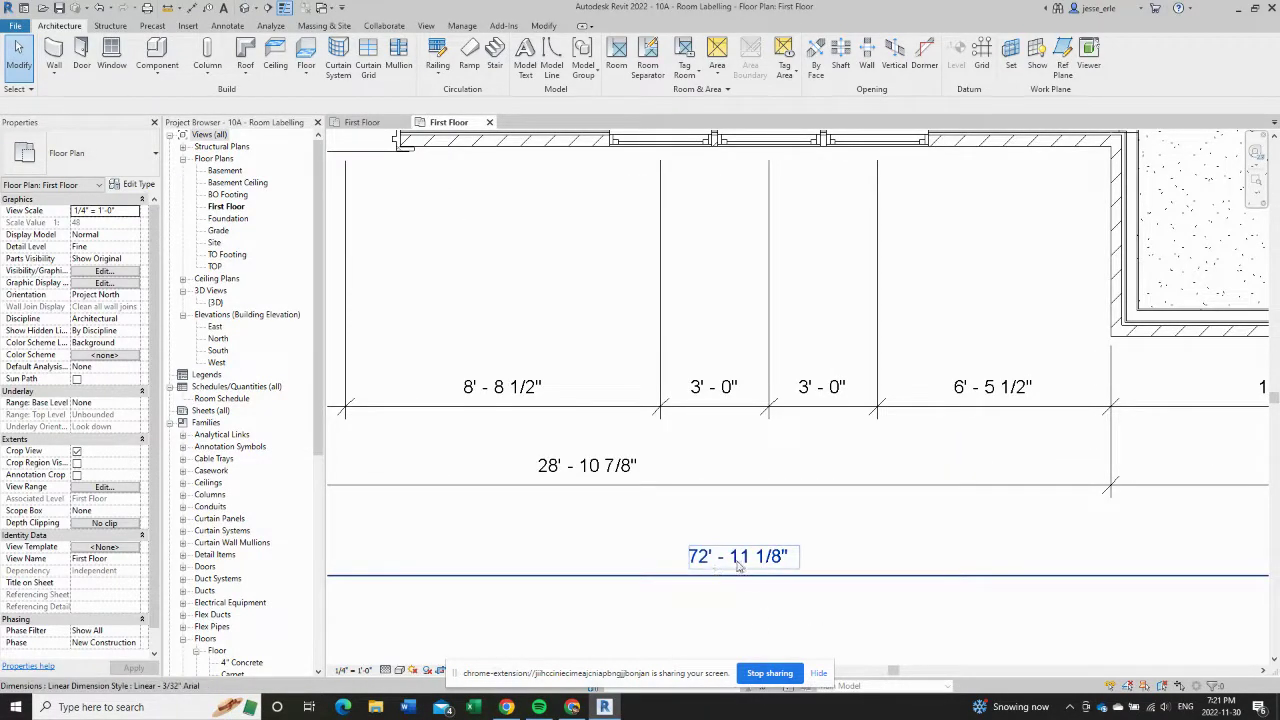
{"action": "scroll", "coordinate": [785, 572], "scroll_direction": "down", "scroll_amount": 5}
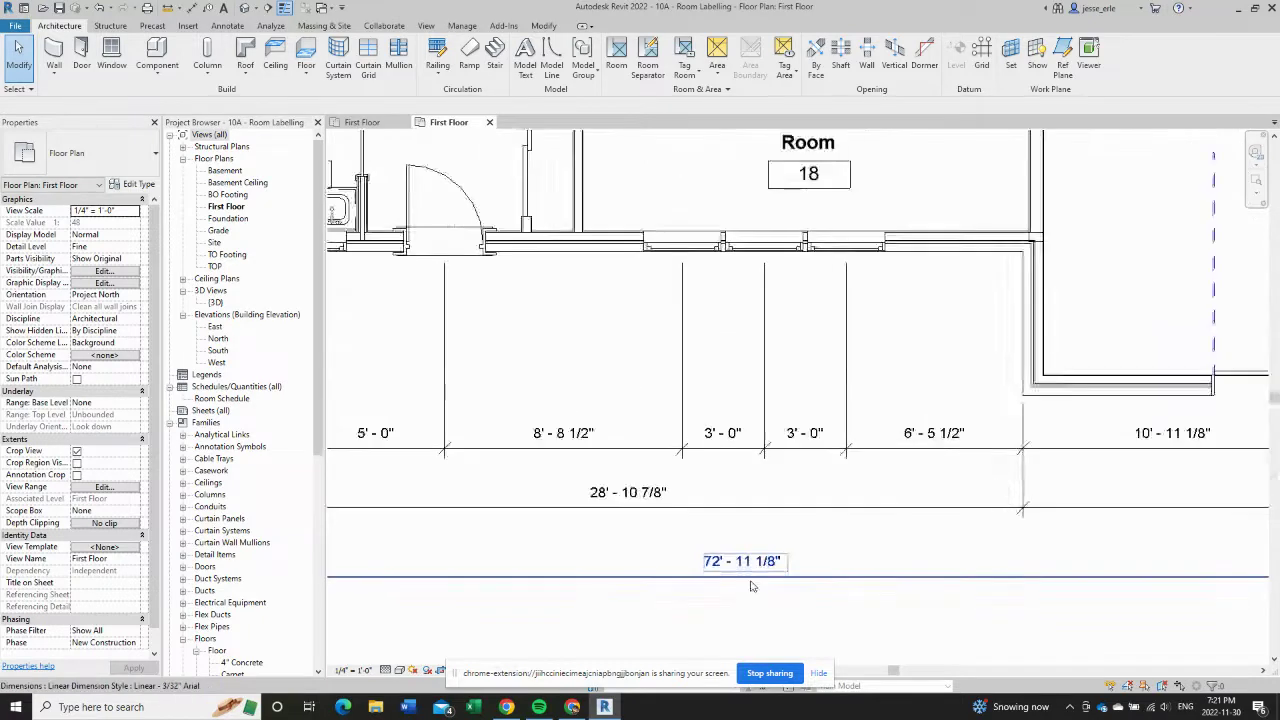
{"action": "middle_click_drag", "start_coordinate": [752, 588], "coordinate": [885, 497]}
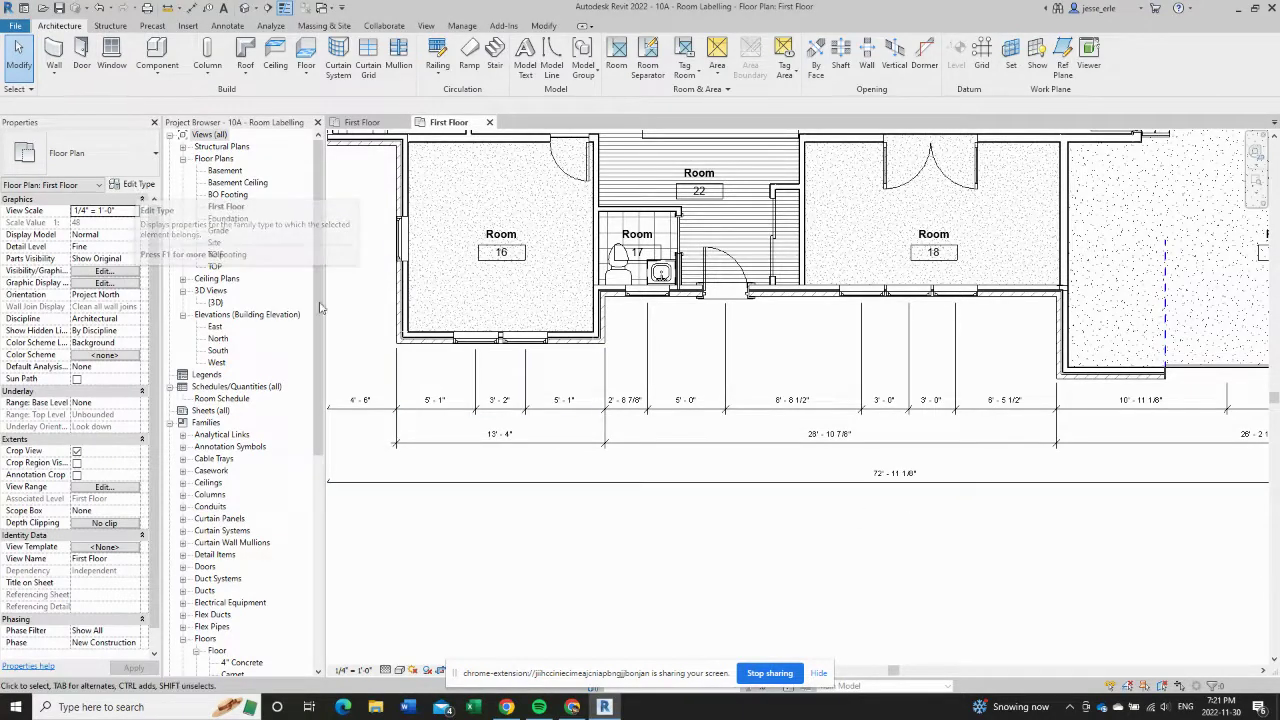
{"action": "left_click", "coordinate": [454, 462]}
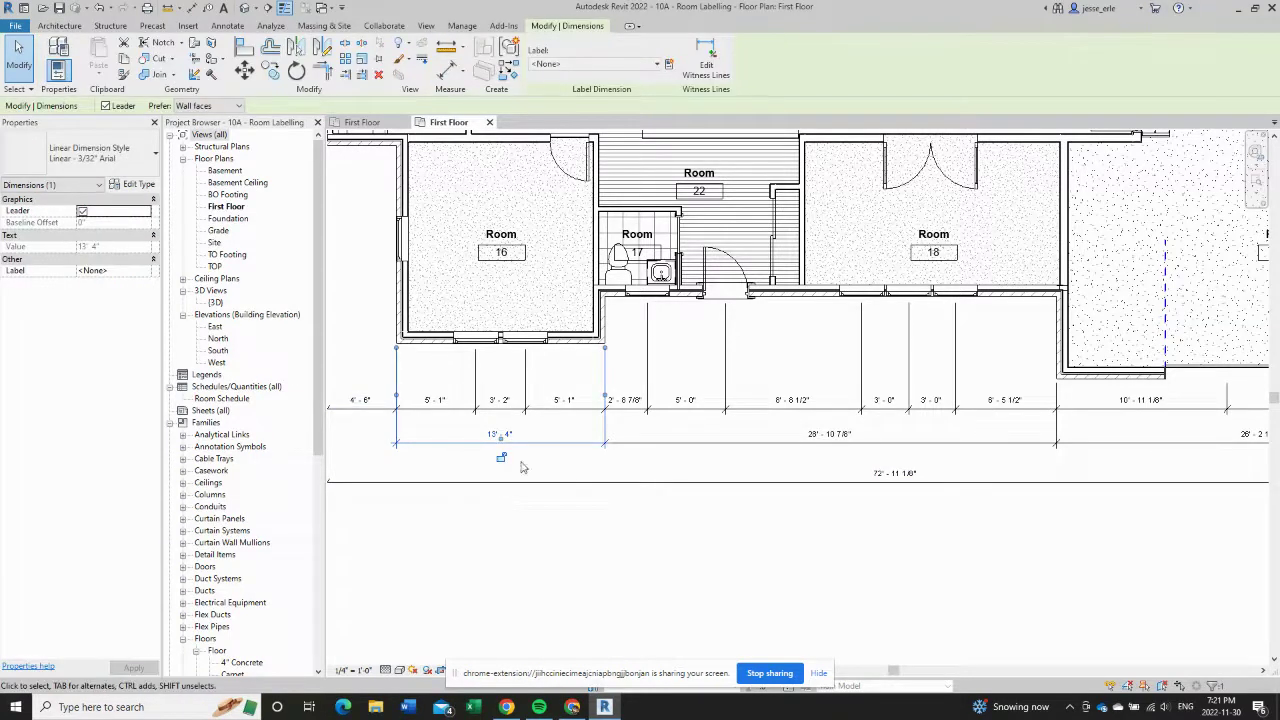
- Make the Linear - 3/32" Arial dimension type round to the nearest 1" instead of using project units
{"action": "left_click", "coordinate": [130, 185]}
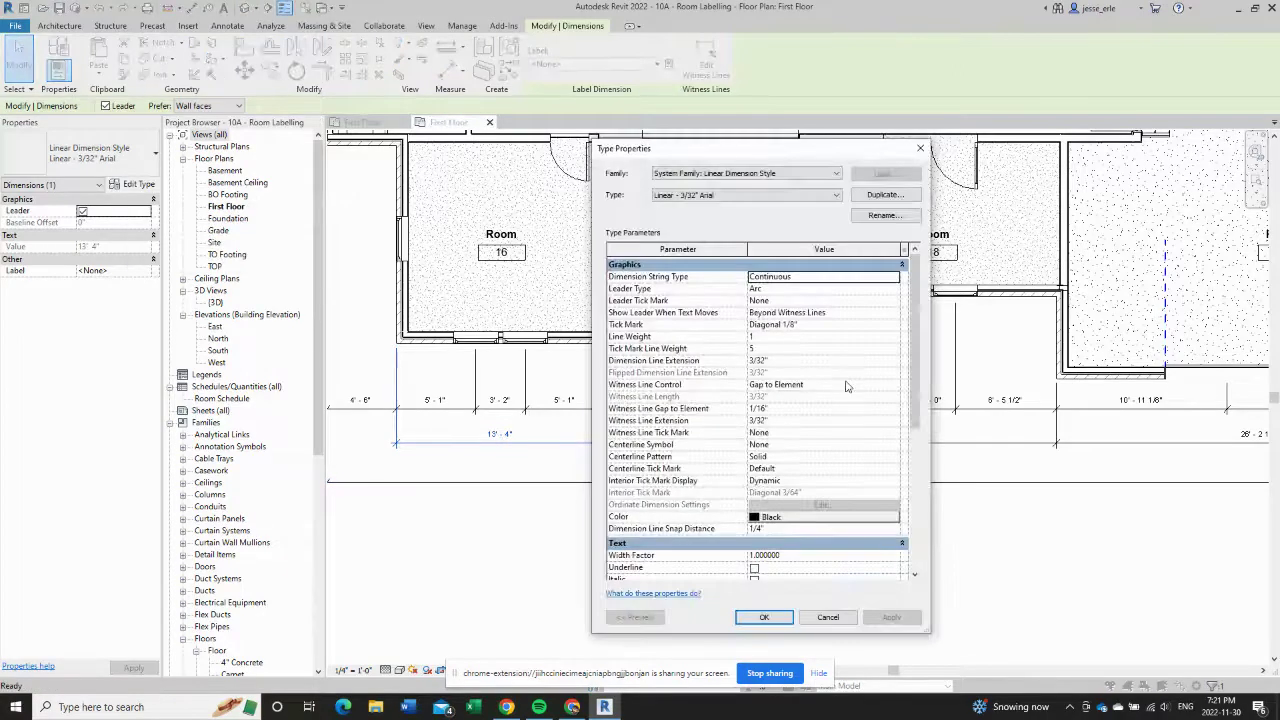
{"action": "scroll", "coordinate": [837, 371], "scroll_direction": "down", "scroll_amount": 4}
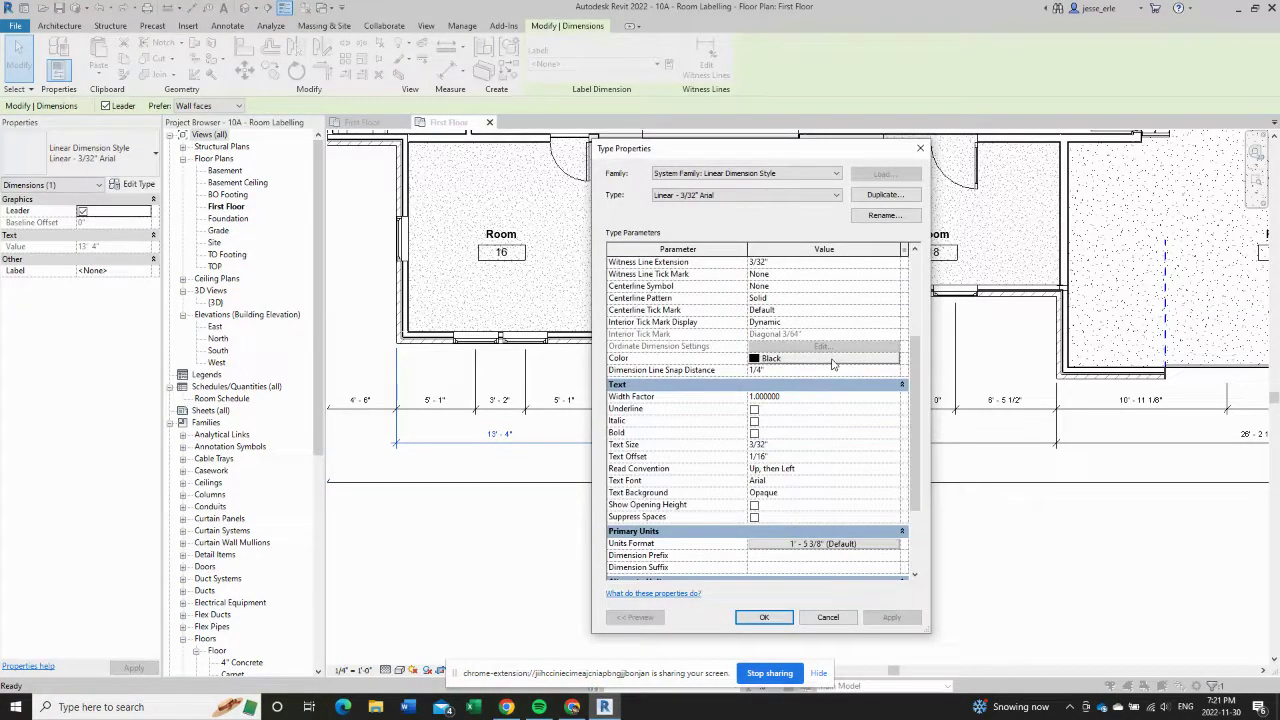
{"action": "scroll", "coordinate": [832, 364], "scroll_direction": "down", "scroll_amount": 3}
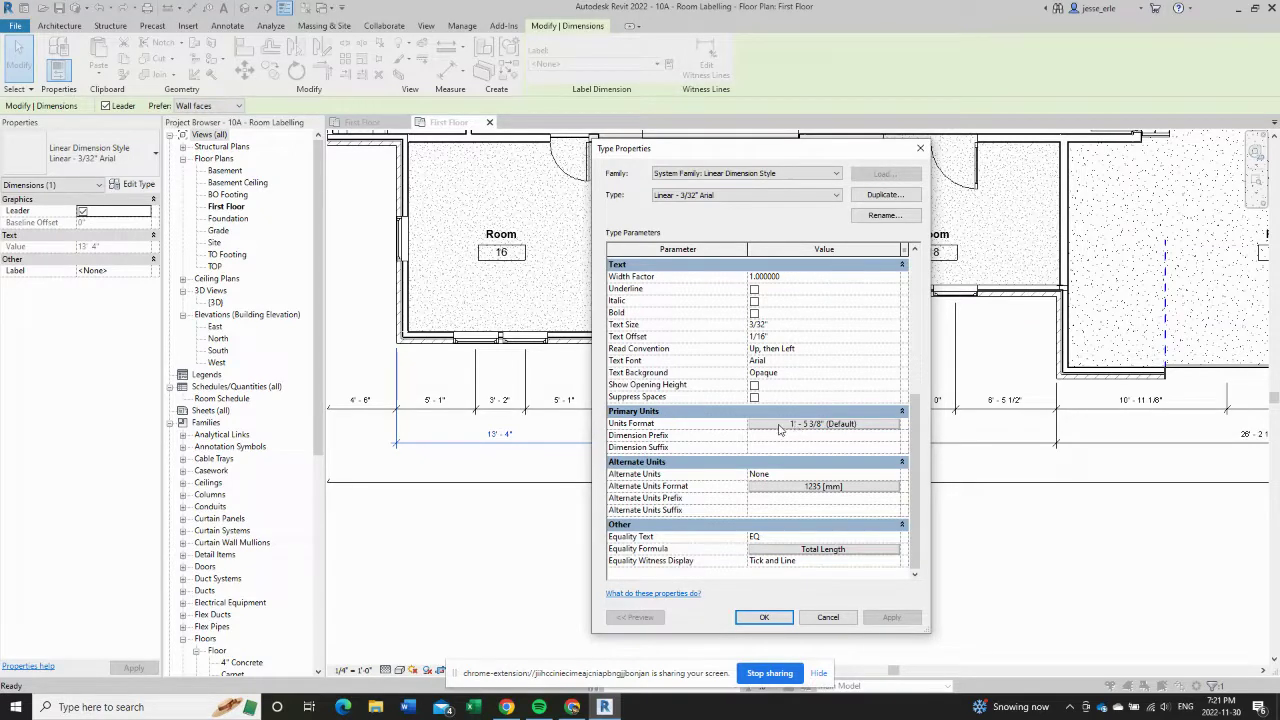
{"action": "left_click", "coordinate": [808, 424]}
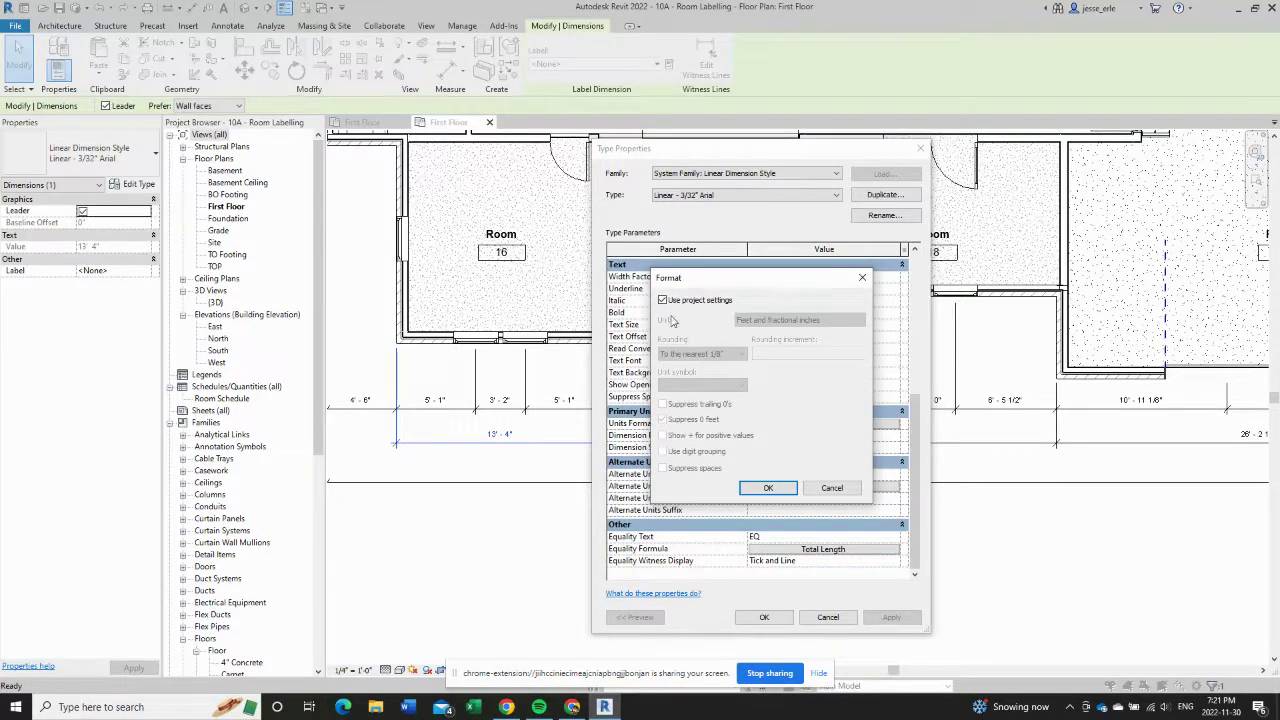
{"action": "left_click", "coordinate": [662, 302]}
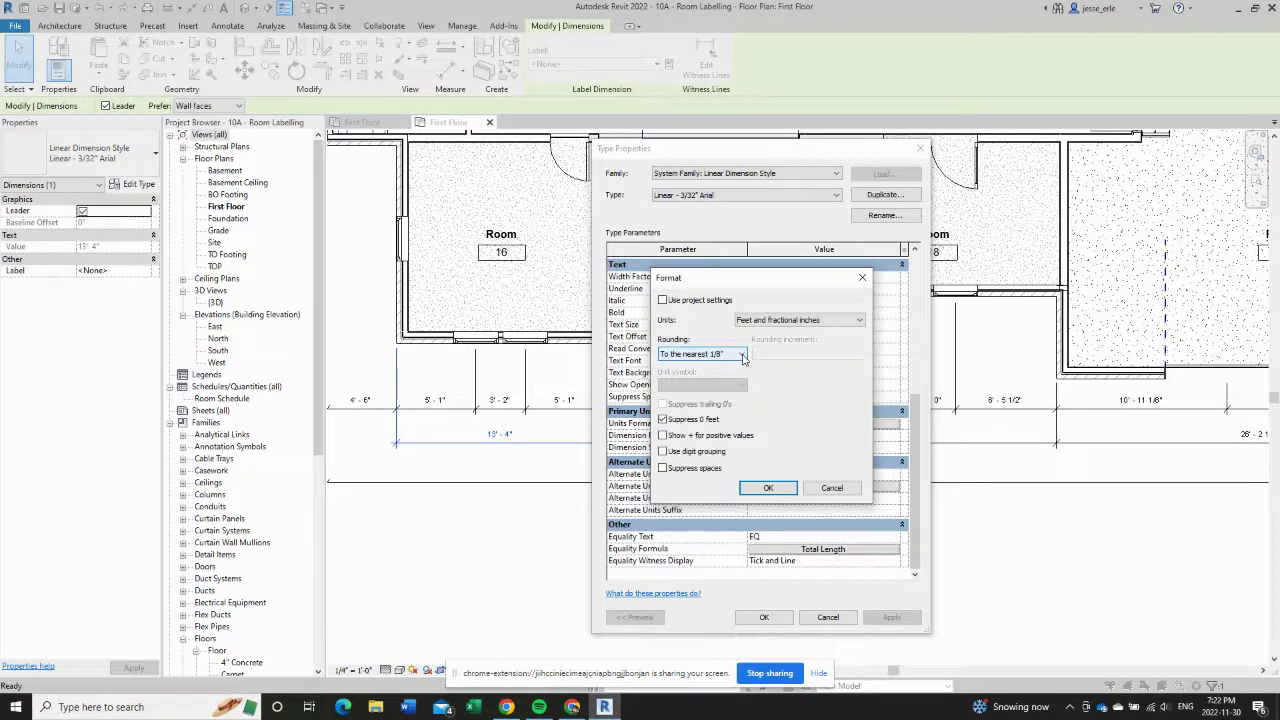
{"action": "left_click", "coordinate": [742, 355]}
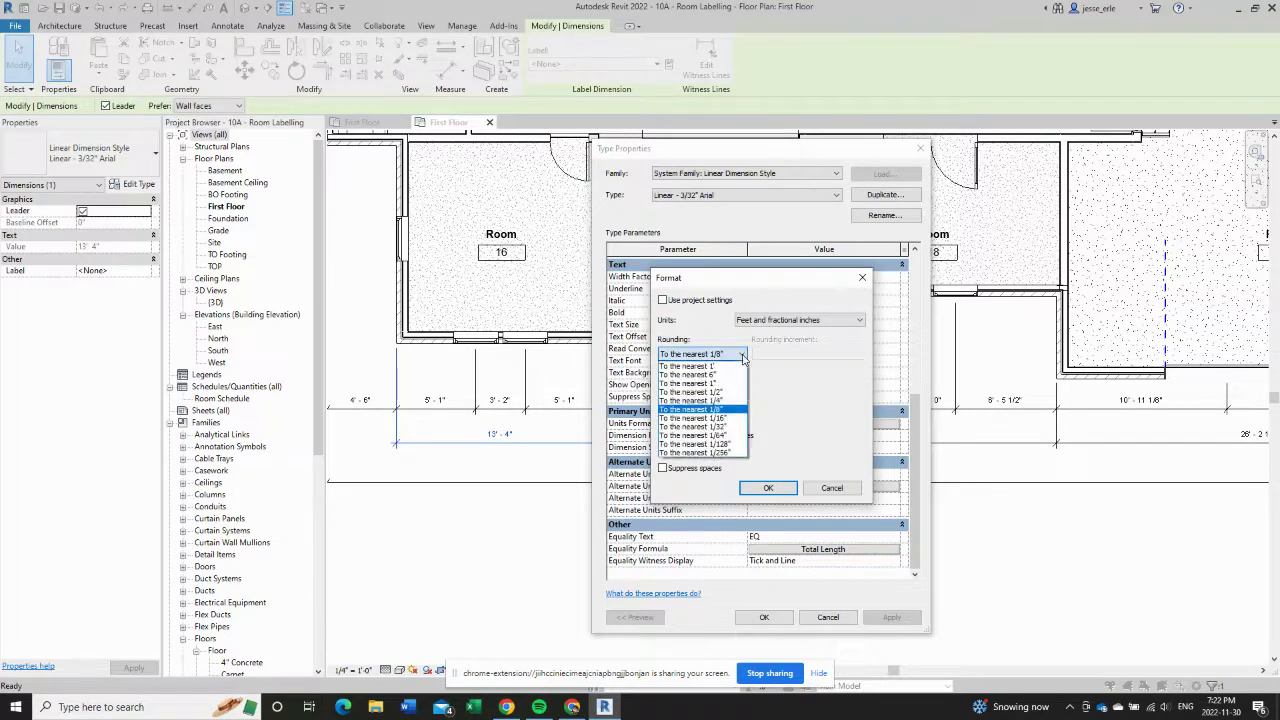
{"action": "left_click", "coordinate": [699, 385]}
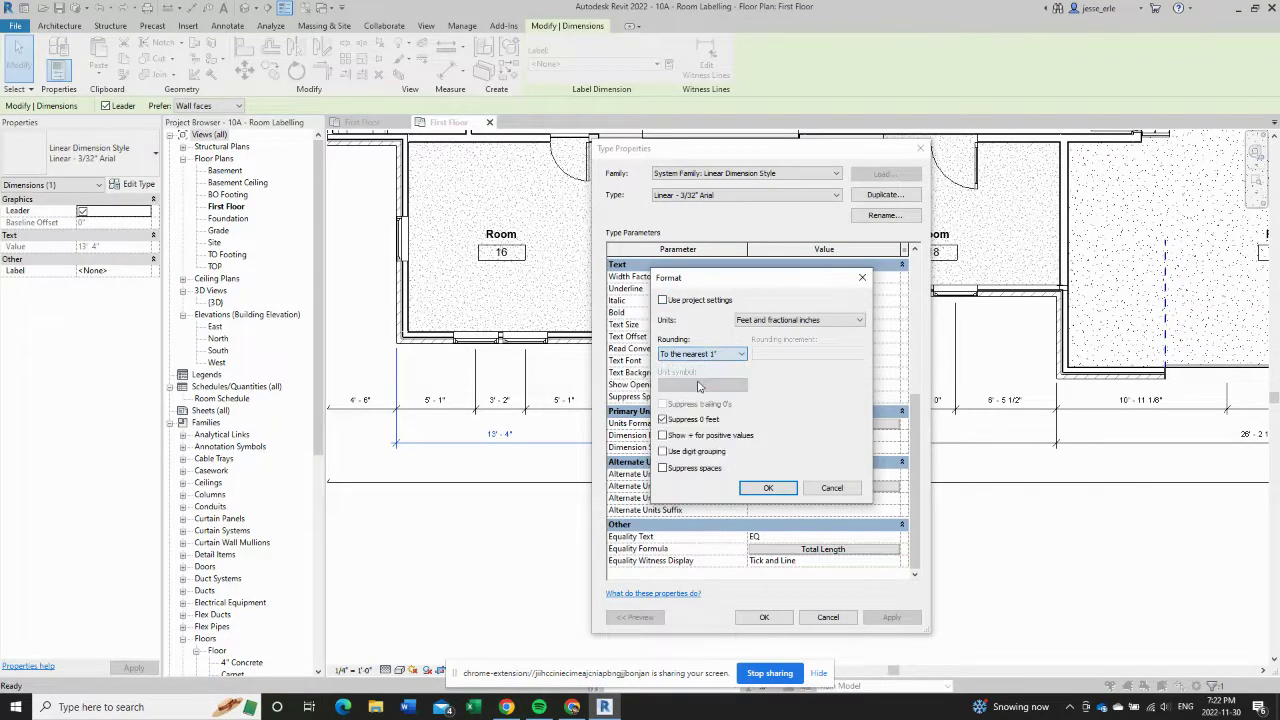
{"action": "left_click", "coordinate": [768, 488]}
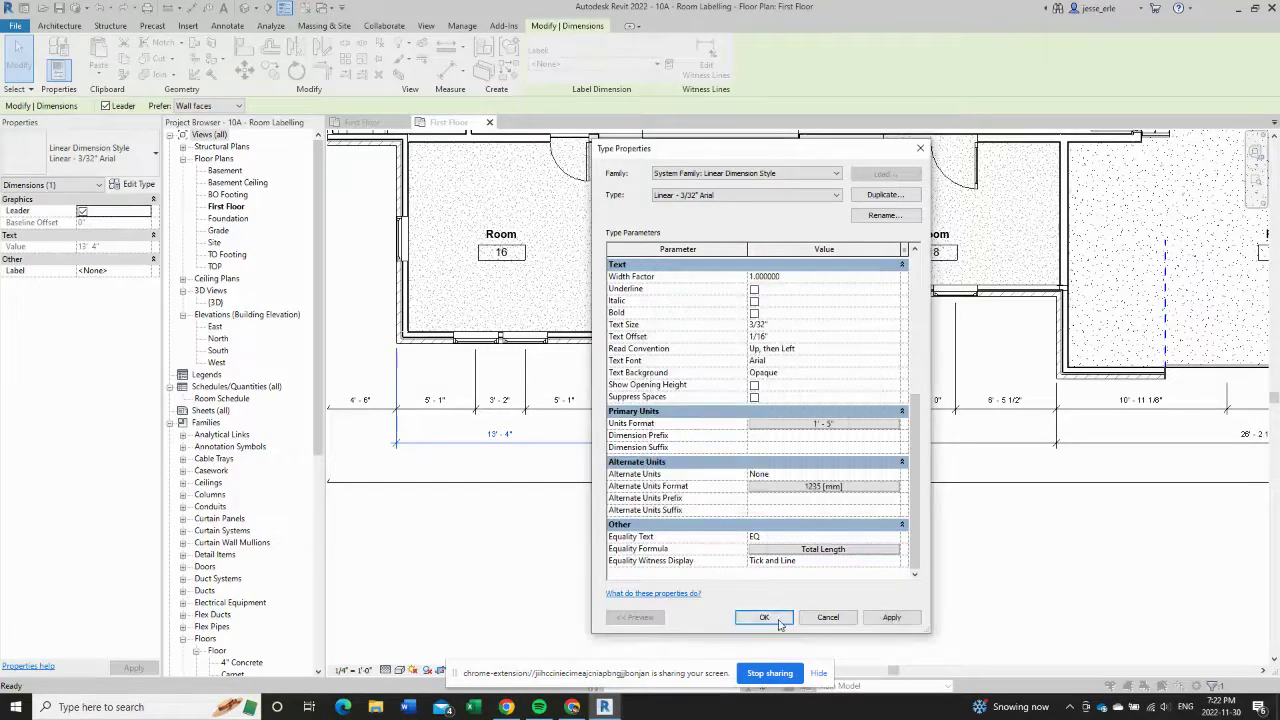
{"action": "left_click", "coordinate": [765, 617]}
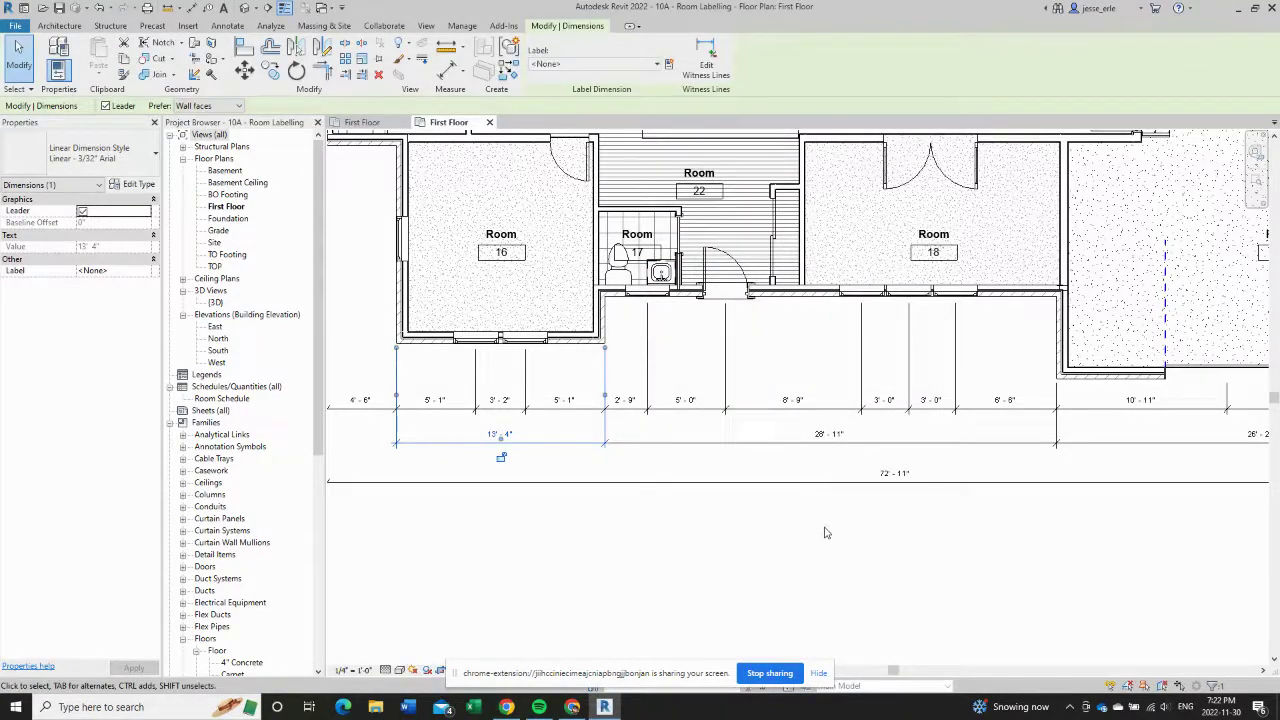
- Zoom out and pan to frame the Master Bedroom, Kitchen and Living Room
{"action": "scroll", "coordinate": [824, 533], "scroll_direction": "down", "scroll_amount": 2}
{"action": "middle_click_drag", "start_coordinate": [836, 492], "coordinate": [794, 546]}
{"action": "scroll", "coordinate": [794, 546], "scroll_direction": "down", "scroll_amount": 4}
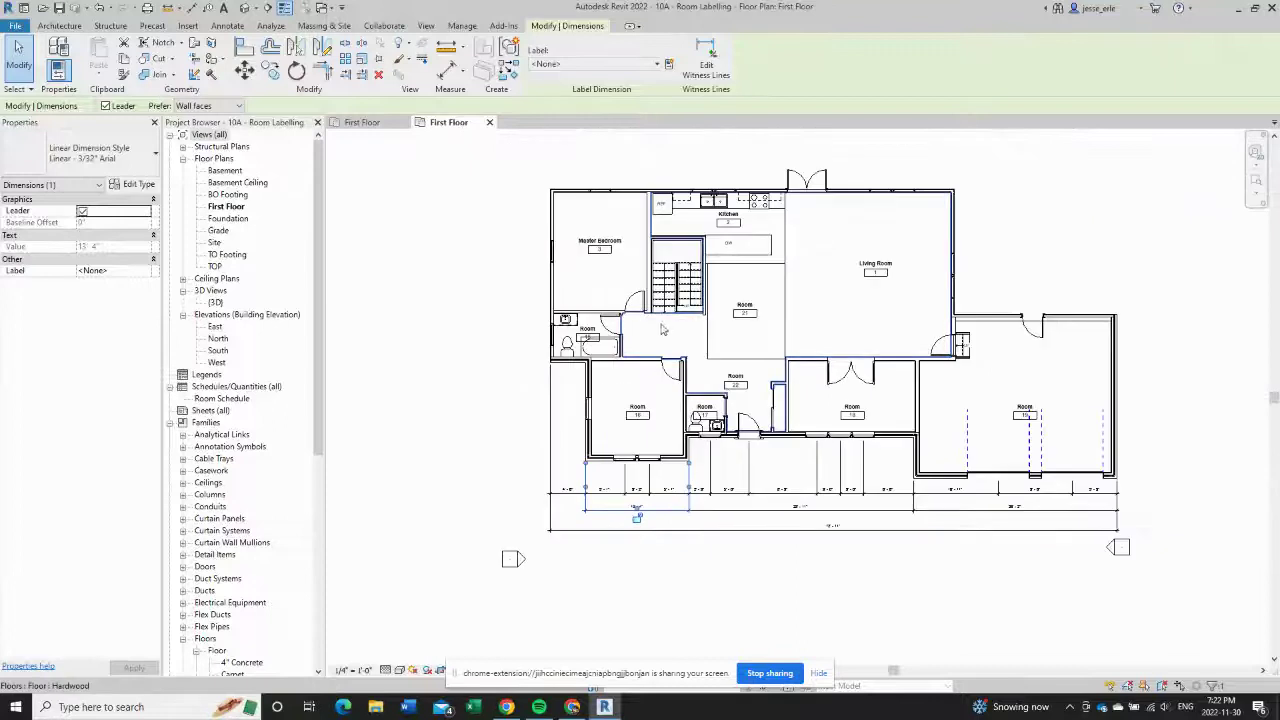
{"action": "middle_click_drag", "start_coordinate": [616, 252], "coordinate": [514, 342]}
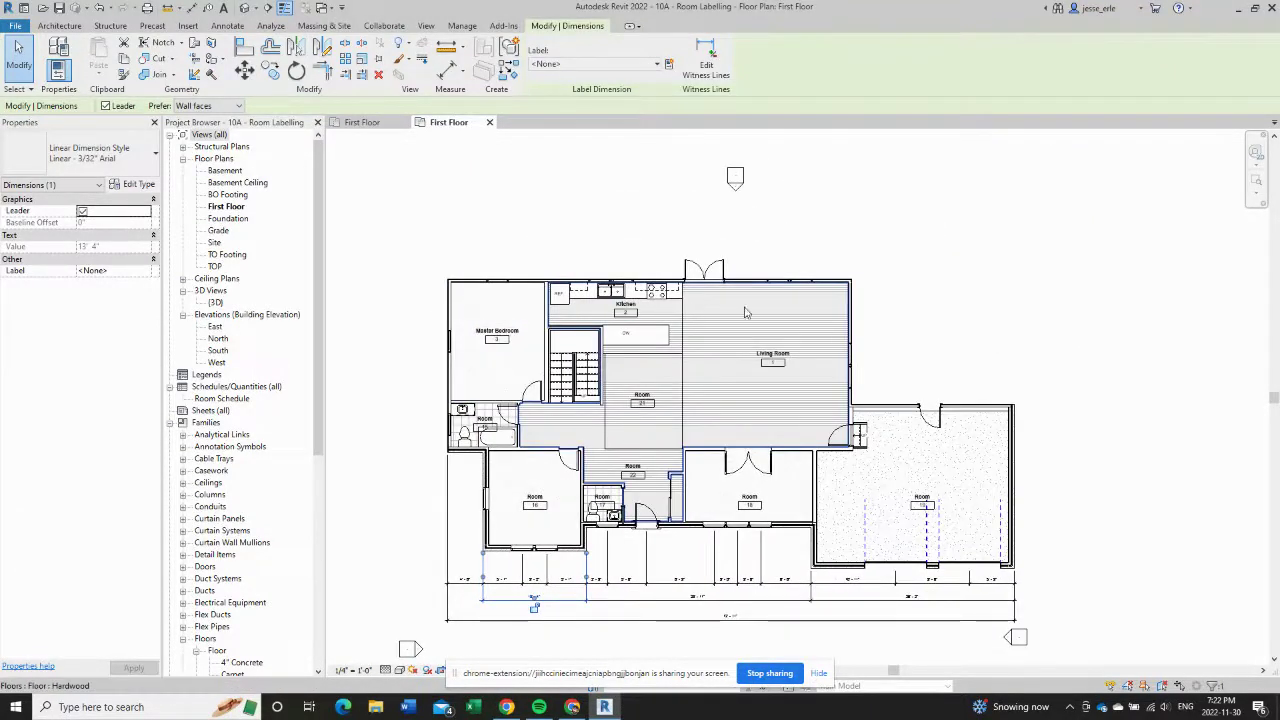
{"action": "scroll", "coordinate": [845, 318], "scroll_direction": "up", "scroll_amount": 1}
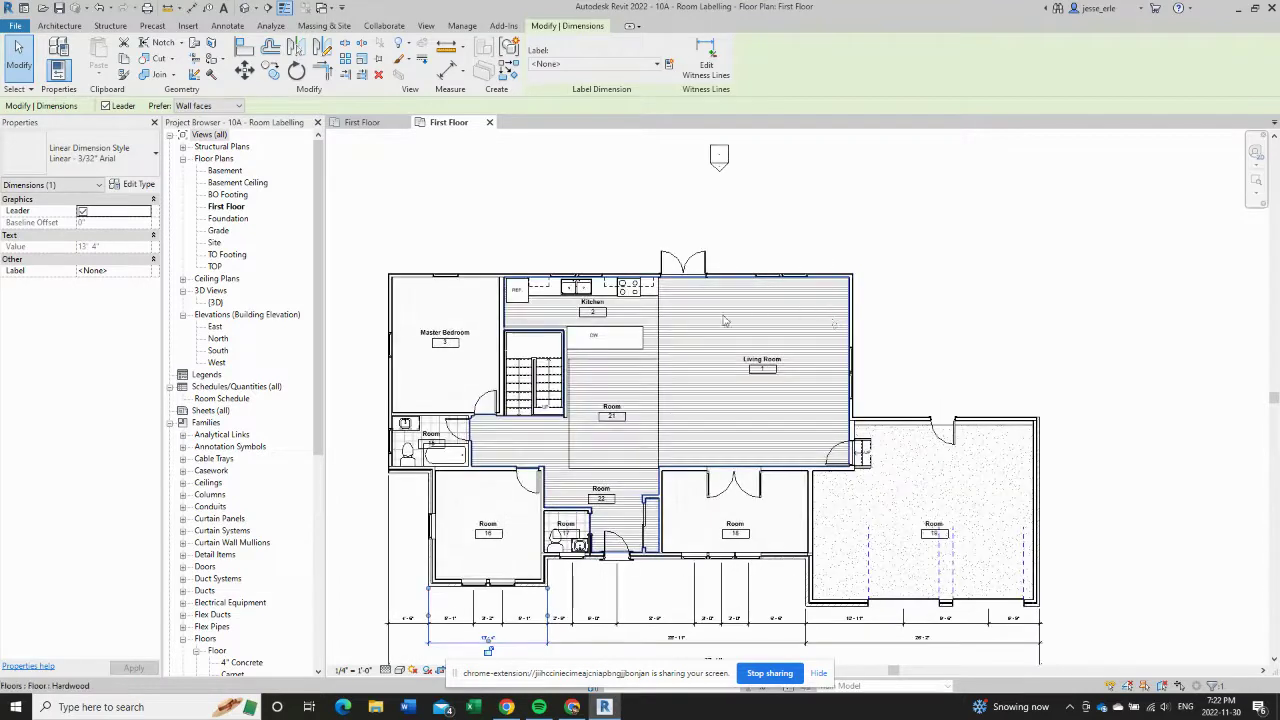
{"action": "scroll", "coordinate": [725, 320], "scroll_direction": "up", "scroll_amount": 2}
{"action": "middle_click_drag", "start_coordinate": [600, 285], "coordinate": [645, 346]}
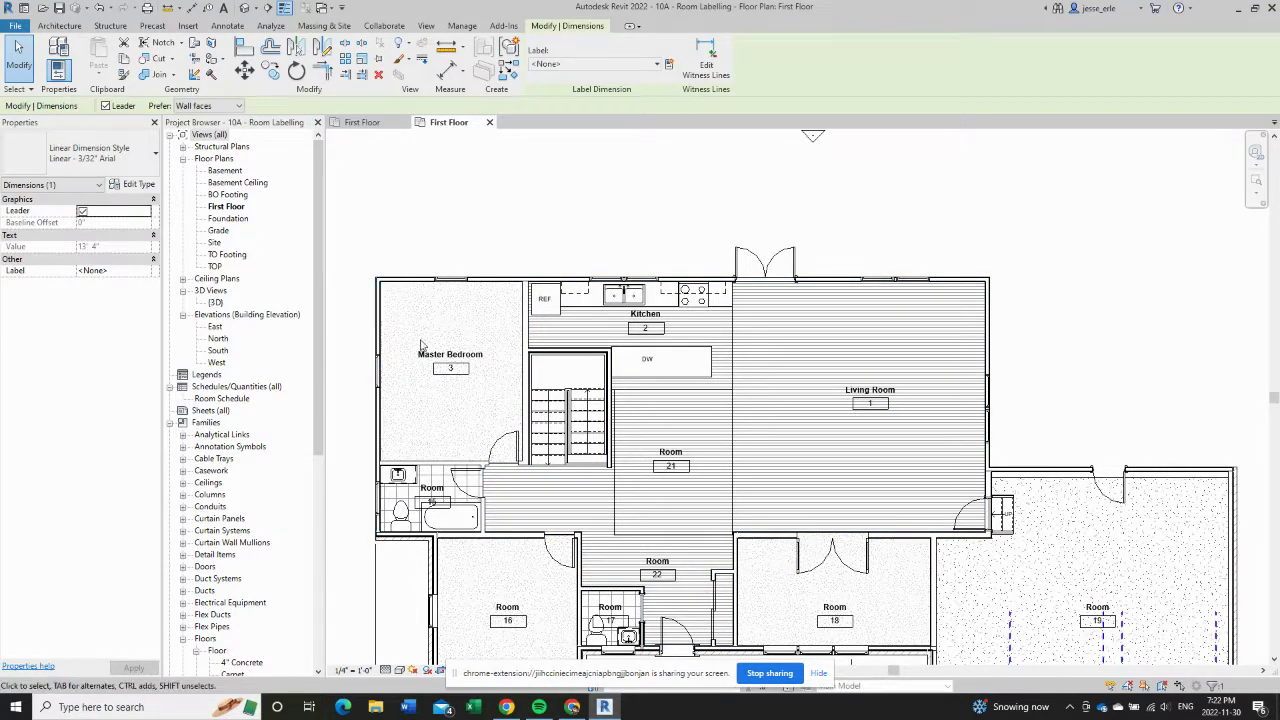
{"action": "middle_click_drag", "start_coordinate": [618, 492], "coordinate": [578, 192]}
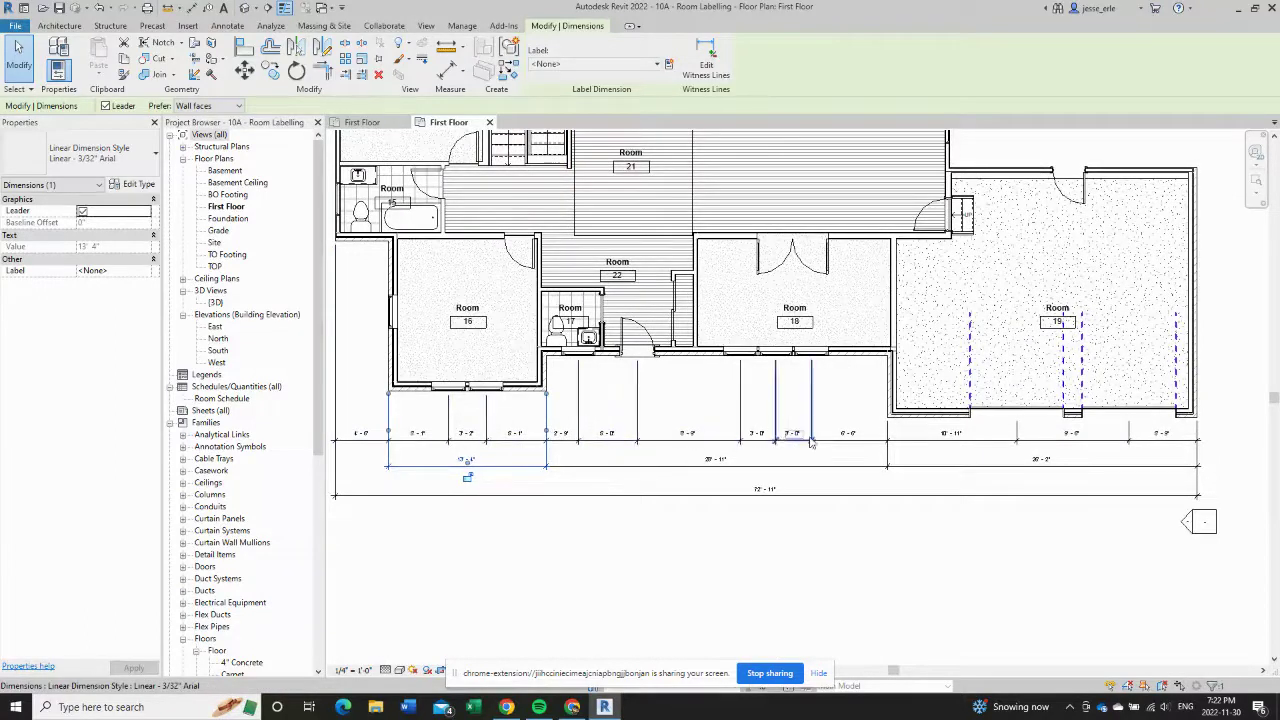
{"action": "middle_click_drag", "start_coordinate": [640, 338], "coordinate": [658, 601]}
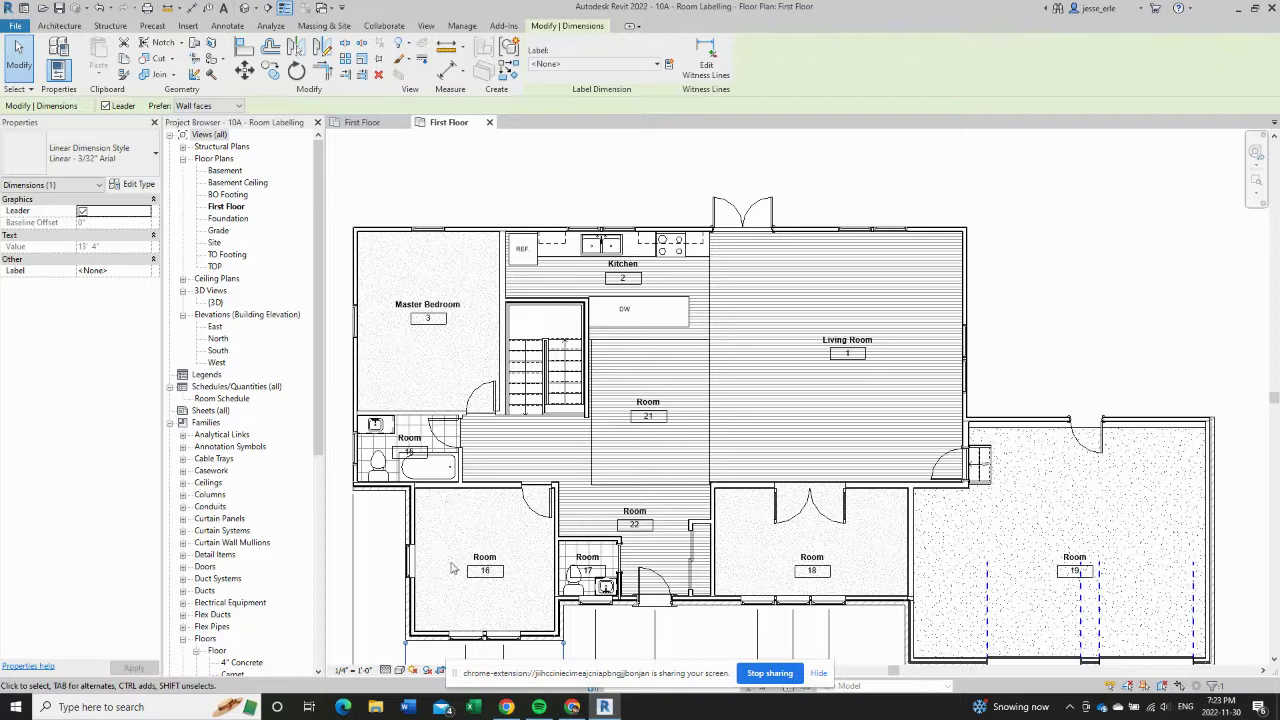
{"action": "middle_click_drag", "start_coordinate": [452, 568], "coordinate": [476, 518]}
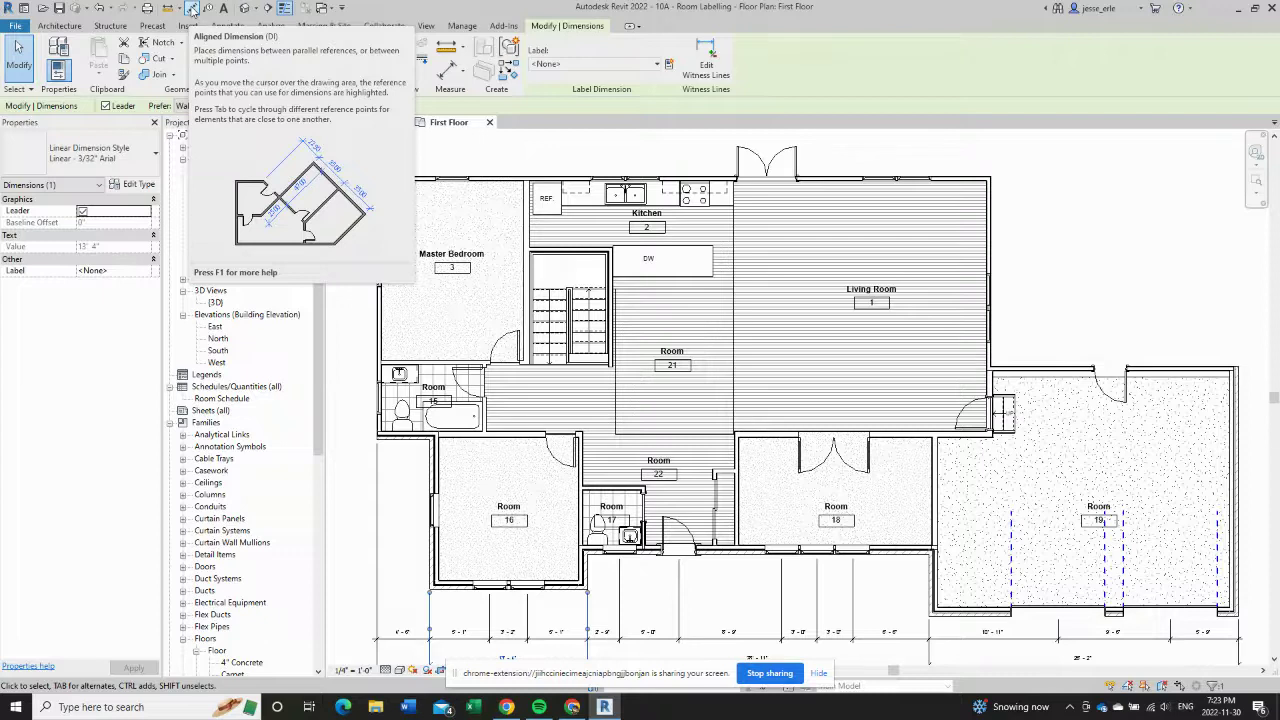
{"action": "left_click", "coordinate": [191, 9]}
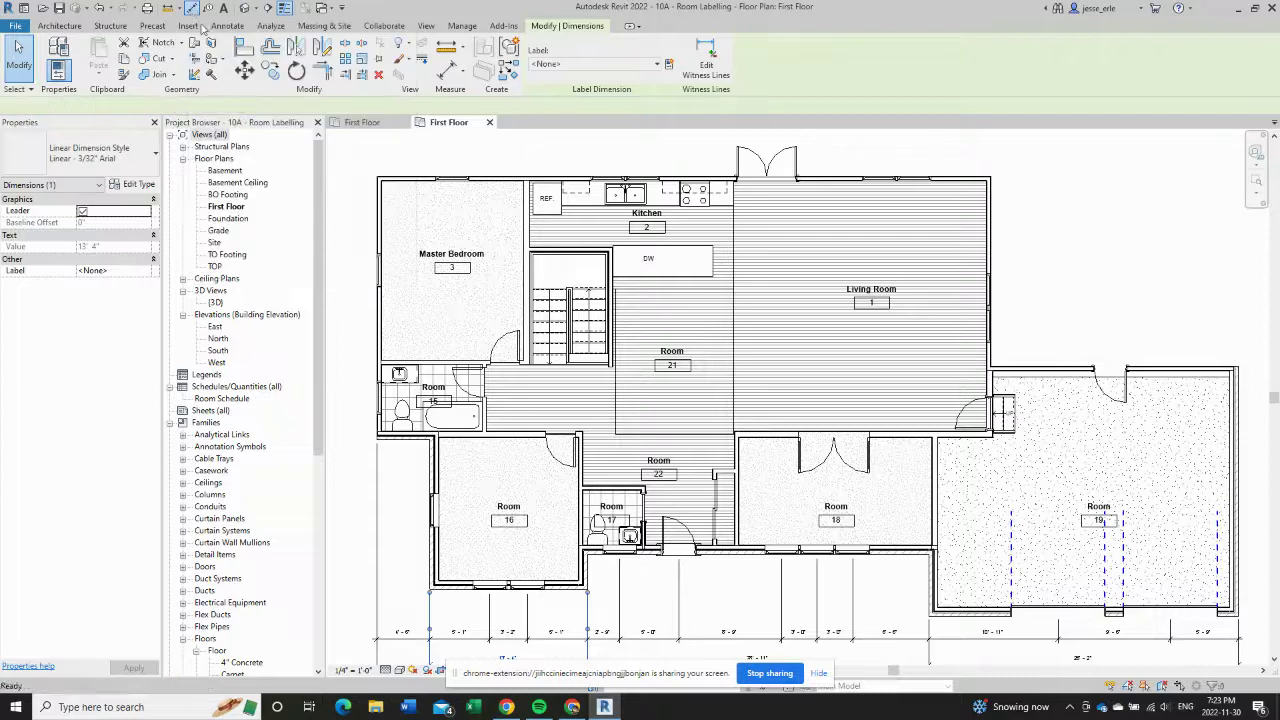
- Dimension the Master Bedroom at 12'-0" and the Kitchen at 17'-3" across their widths
{"action": "left_click", "coordinate": [386, 230]}
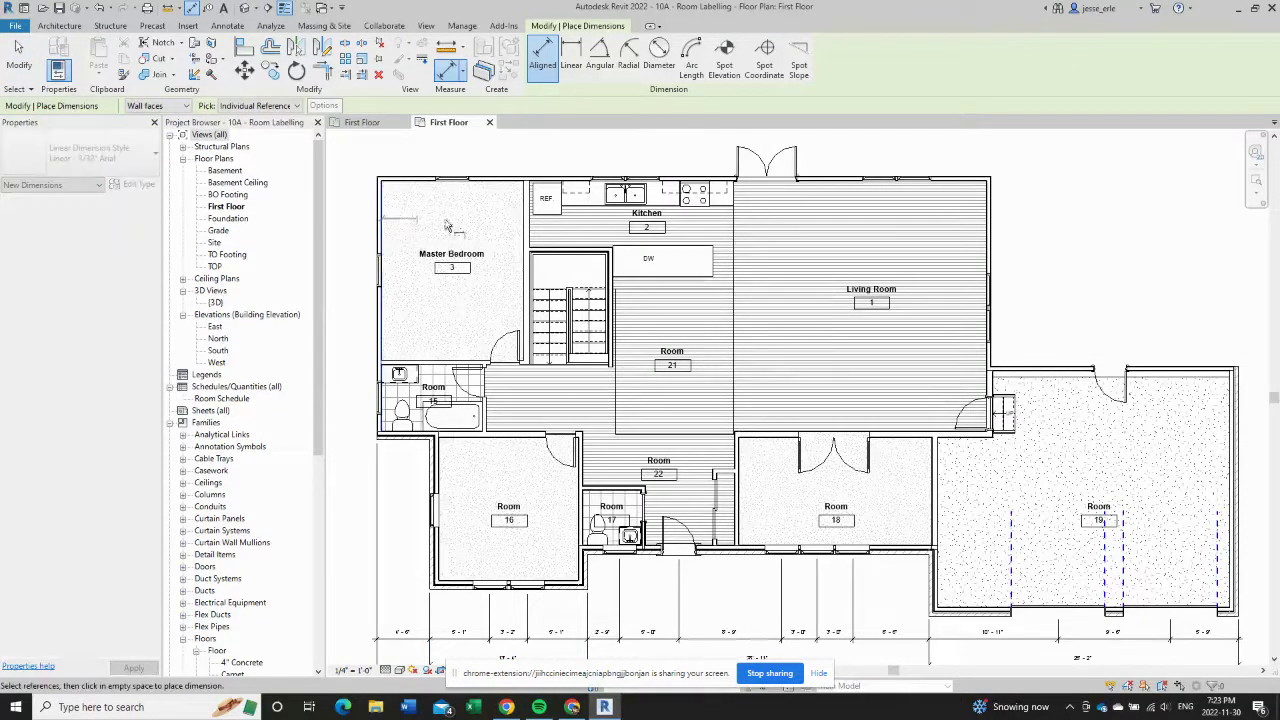
{"action": "left_click", "coordinate": [522, 230]}
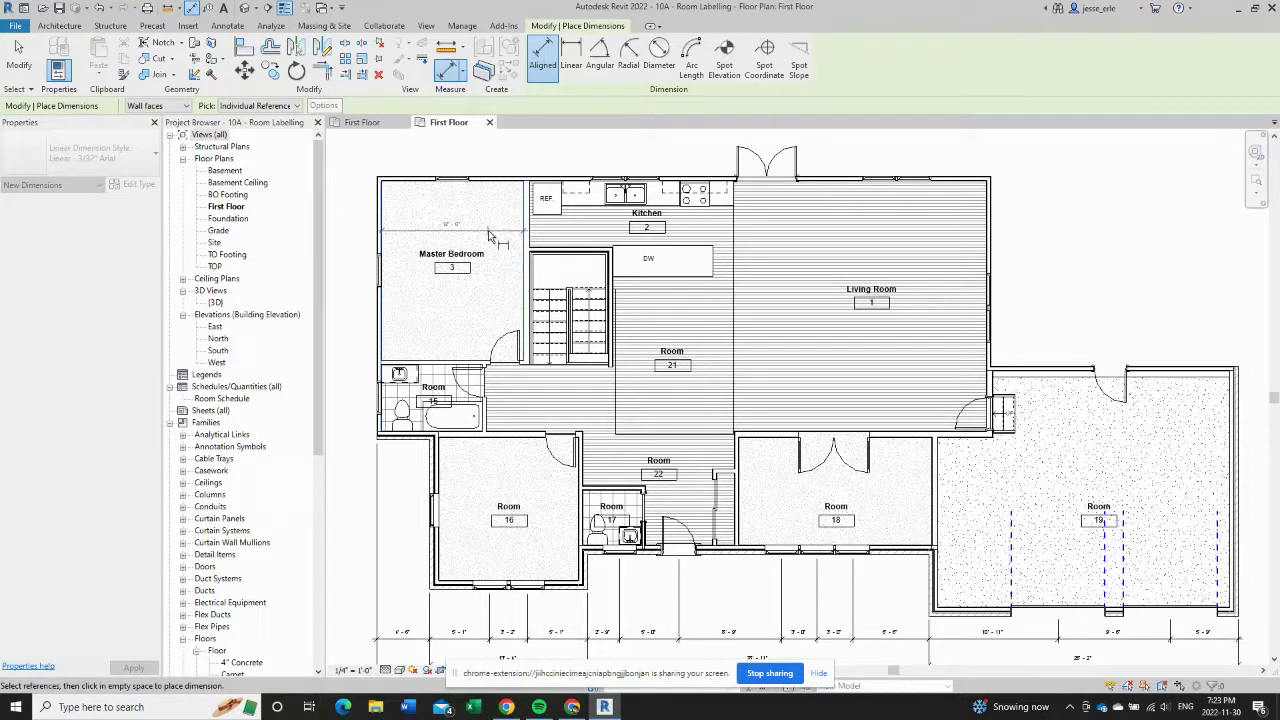
{"action": "left_click", "coordinate": [485, 239]}
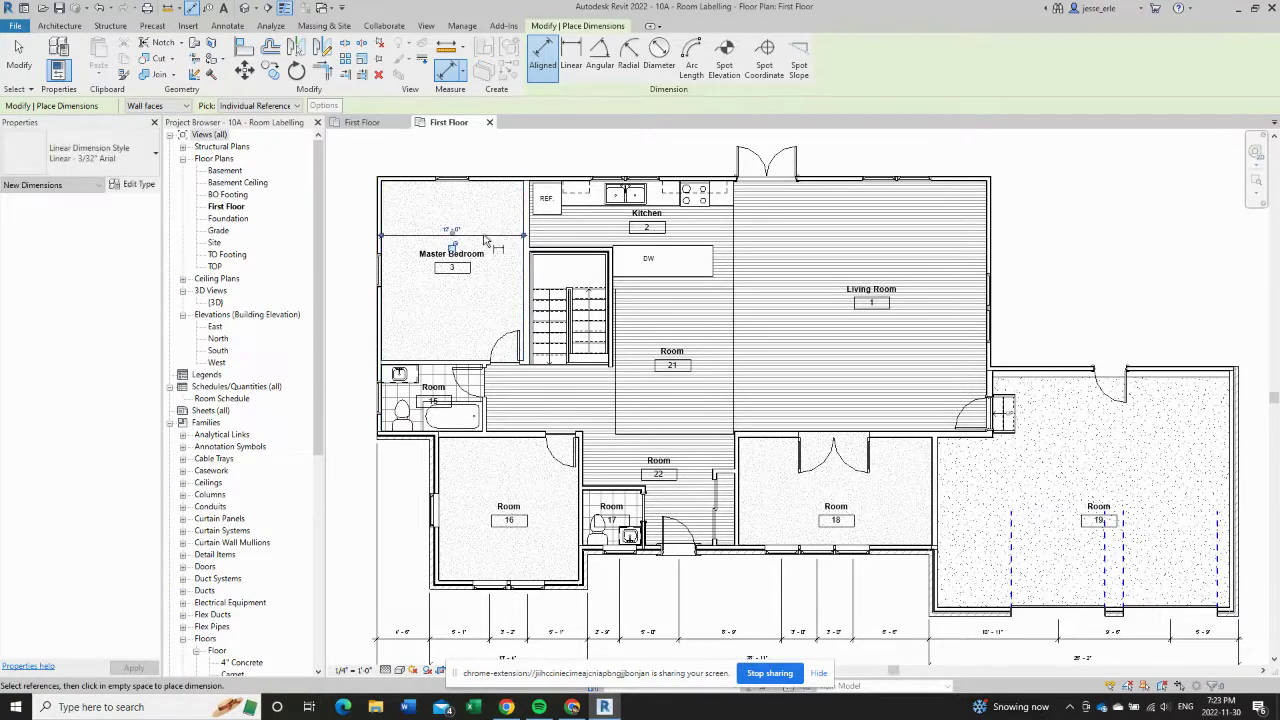
{"action": "scroll", "coordinate": [485, 240], "scroll_direction": "up", "scroll_amount": 3}
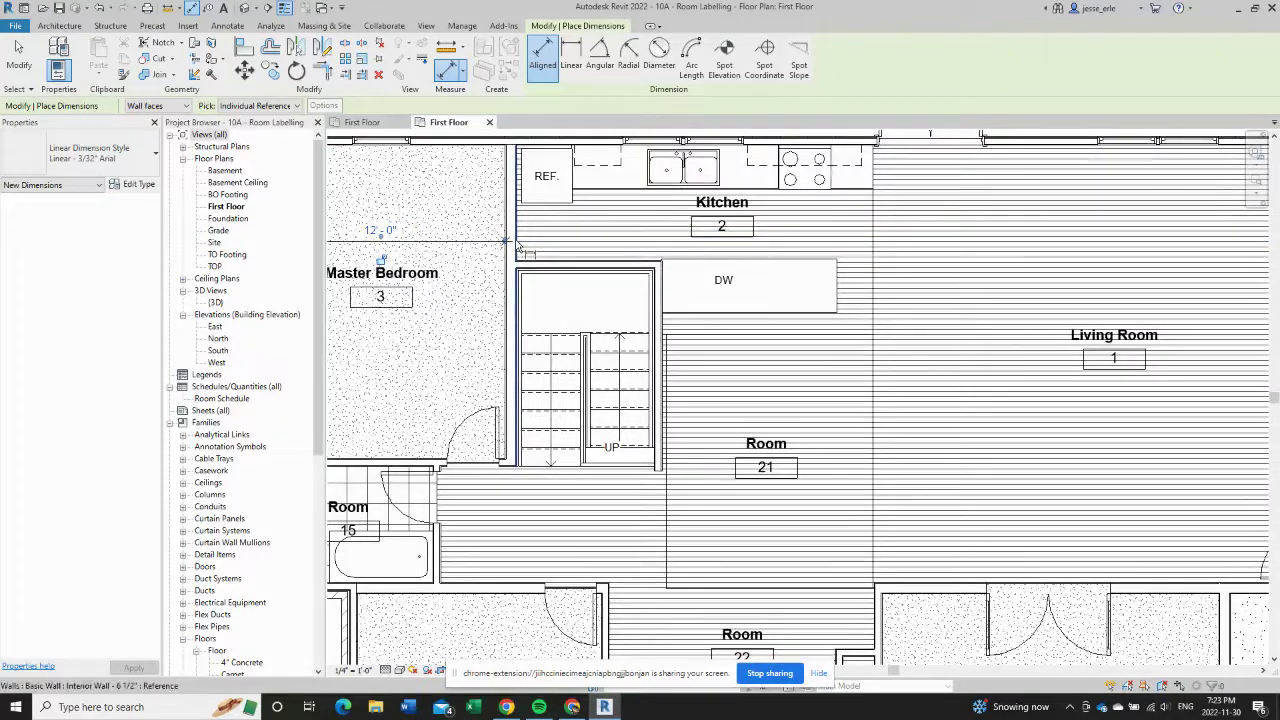
{"action": "left_click", "coordinate": [517, 247]}
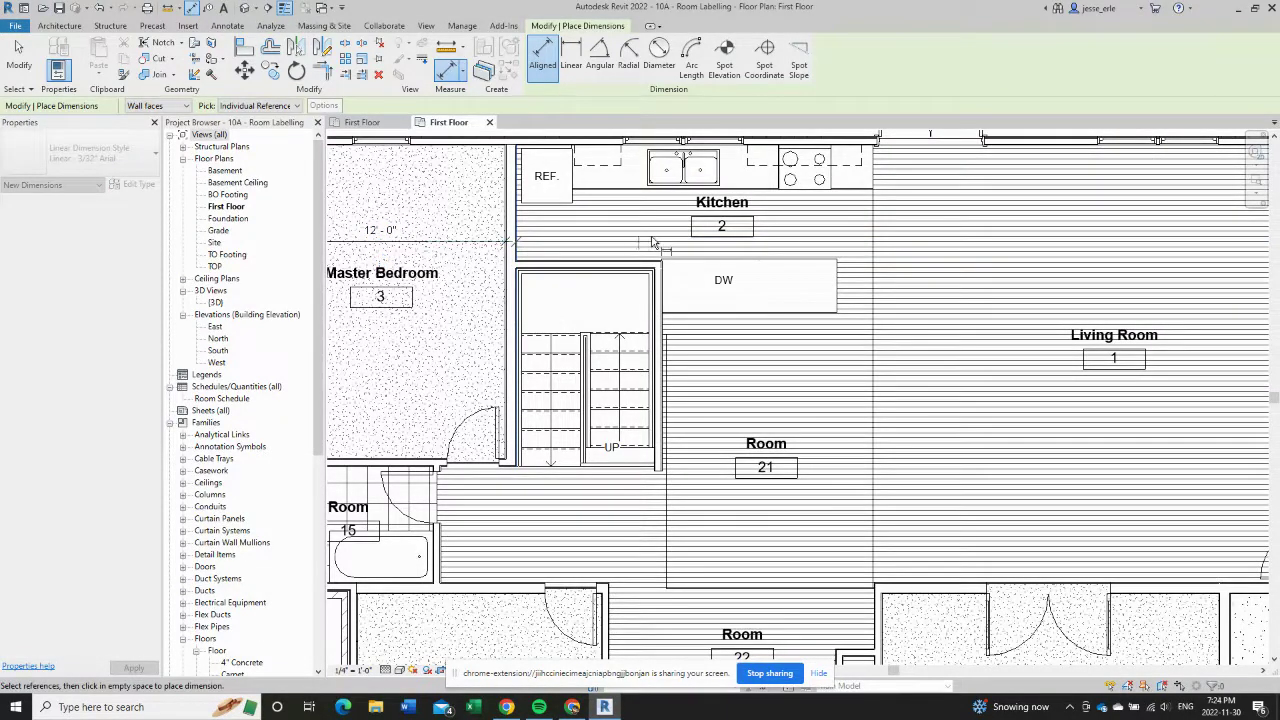
{"action": "left_click", "coordinate": [876, 250]}
{"action": "left_click", "coordinate": [922, 248]}
- Add a 21'-4" Living Room width dimension from the separation line to the exterior wall
{"action": "middle_click_drag", "start_coordinate": [966, 289], "coordinate": [674, 371]}
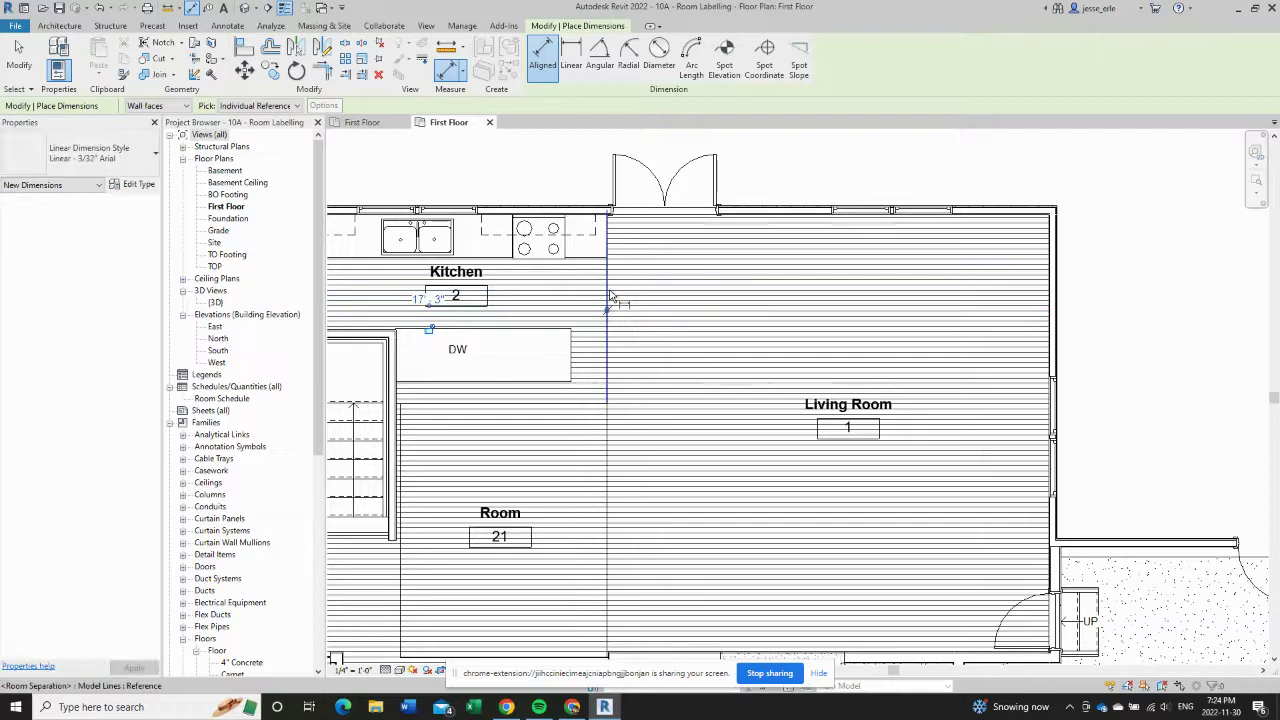
{"action": "left_click", "coordinate": [608, 294]}
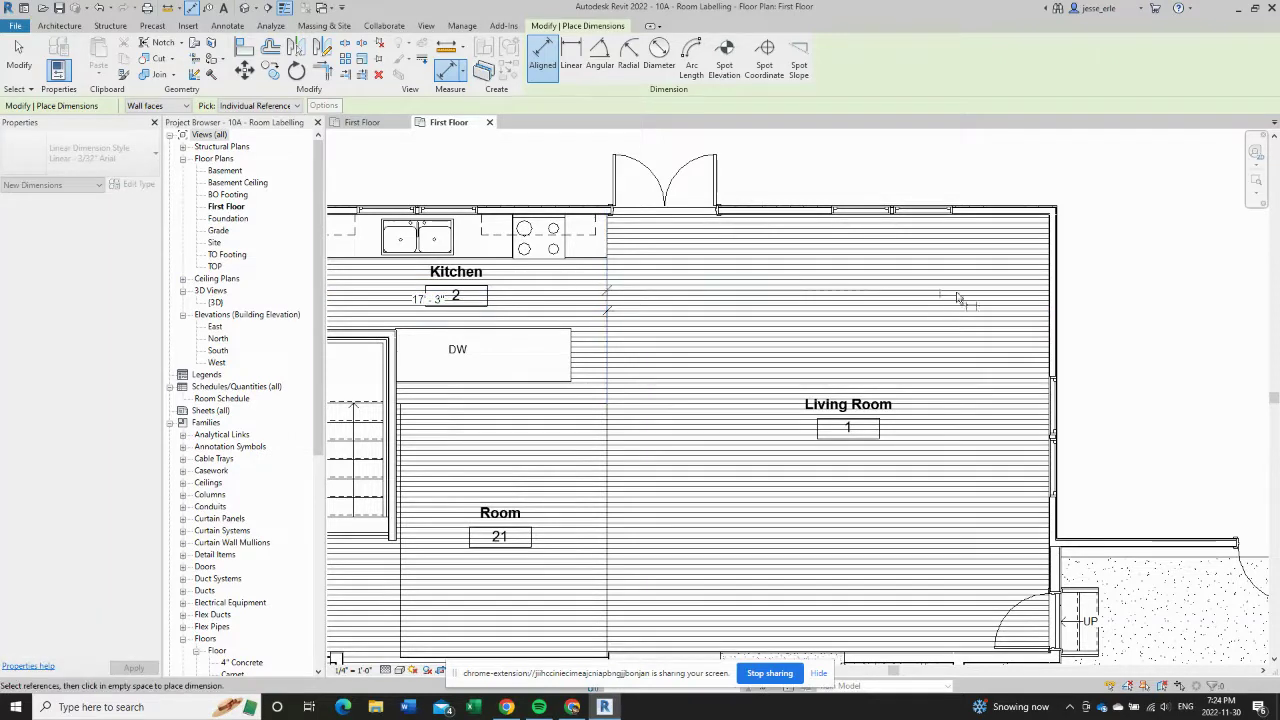
{"action": "left_click", "coordinate": [1052, 302]}
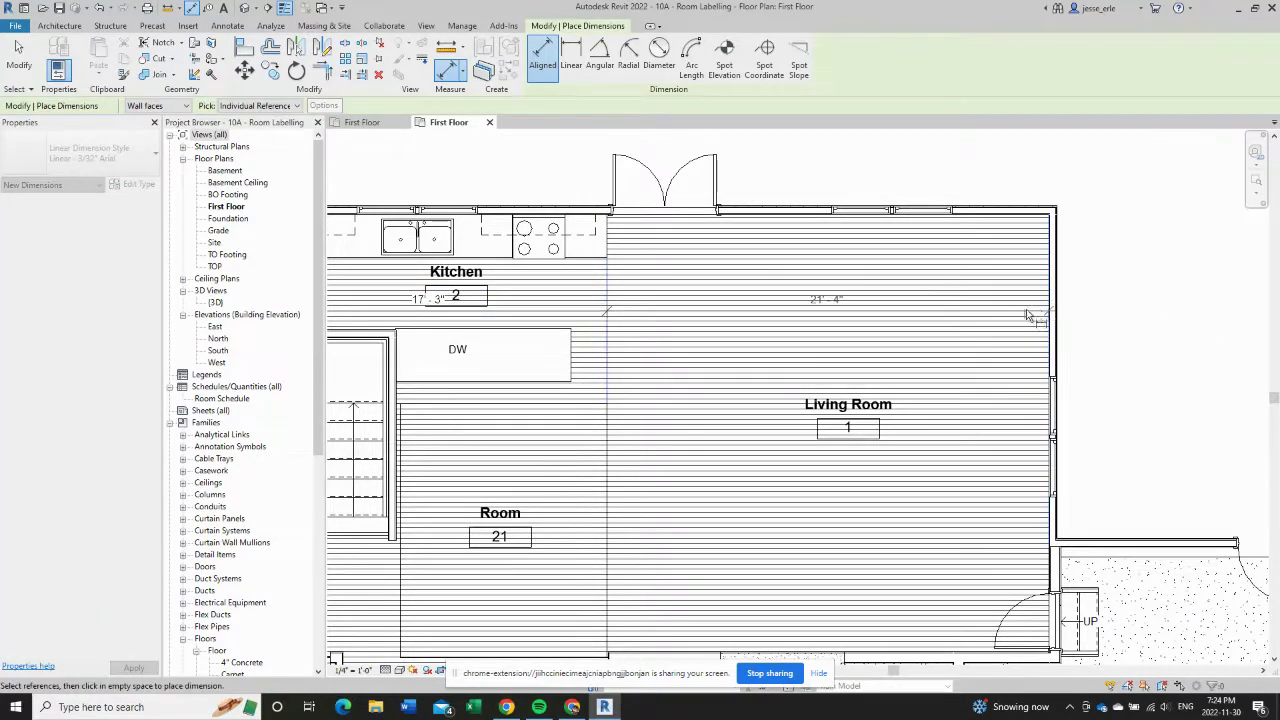
{"action": "left_click", "coordinate": [1145, 318]}
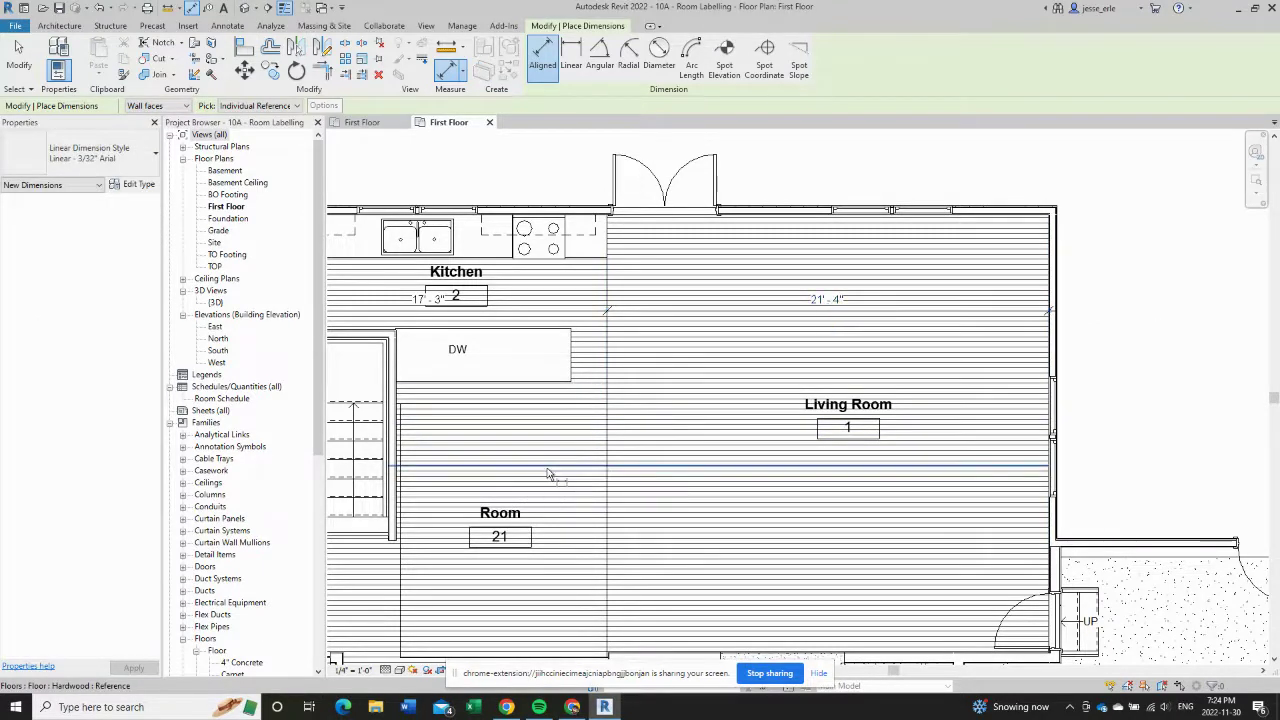
{"action": "key", "text": "Escape"}
{"action": "key", "text": "Escape"}
{"action": "middle_click_drag", "start_coordinate": [505, 474], "coordinate": [817, 492]}
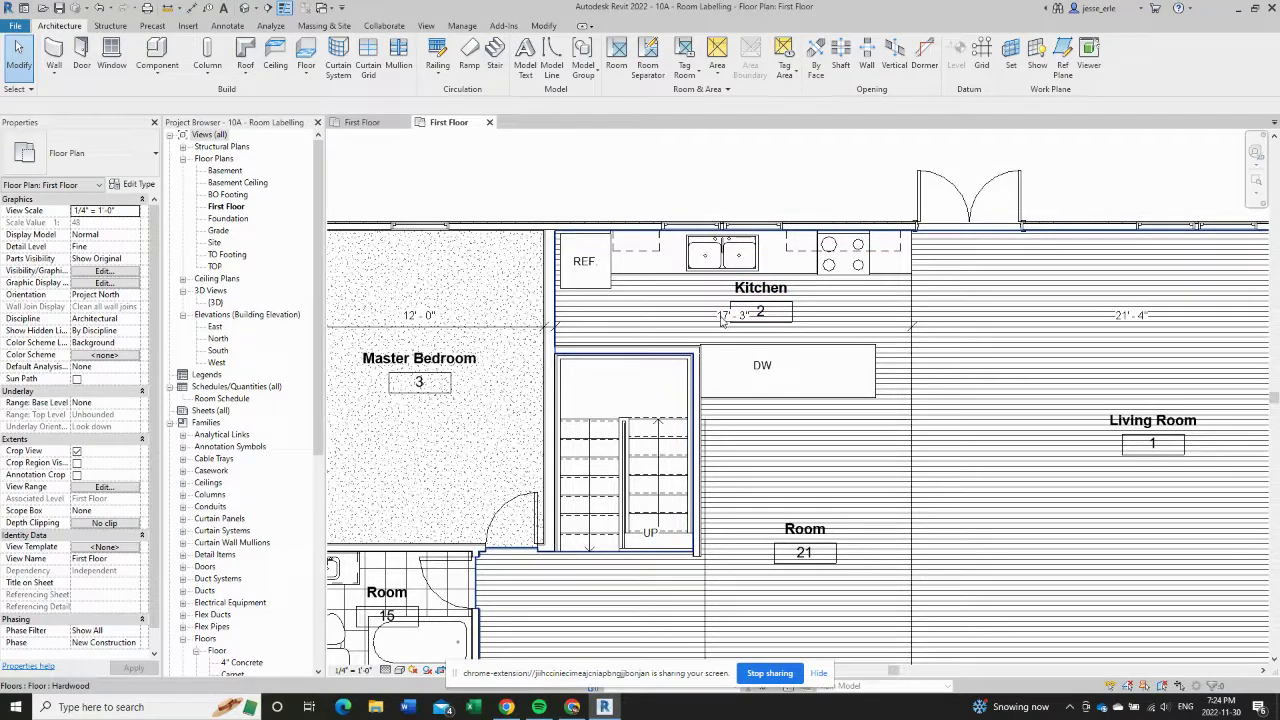
- Drag the Kitchen's 17'-3" dimension text left of the Kitchen room tag
{"action": "left_click", "coordinate": [725, 317]}
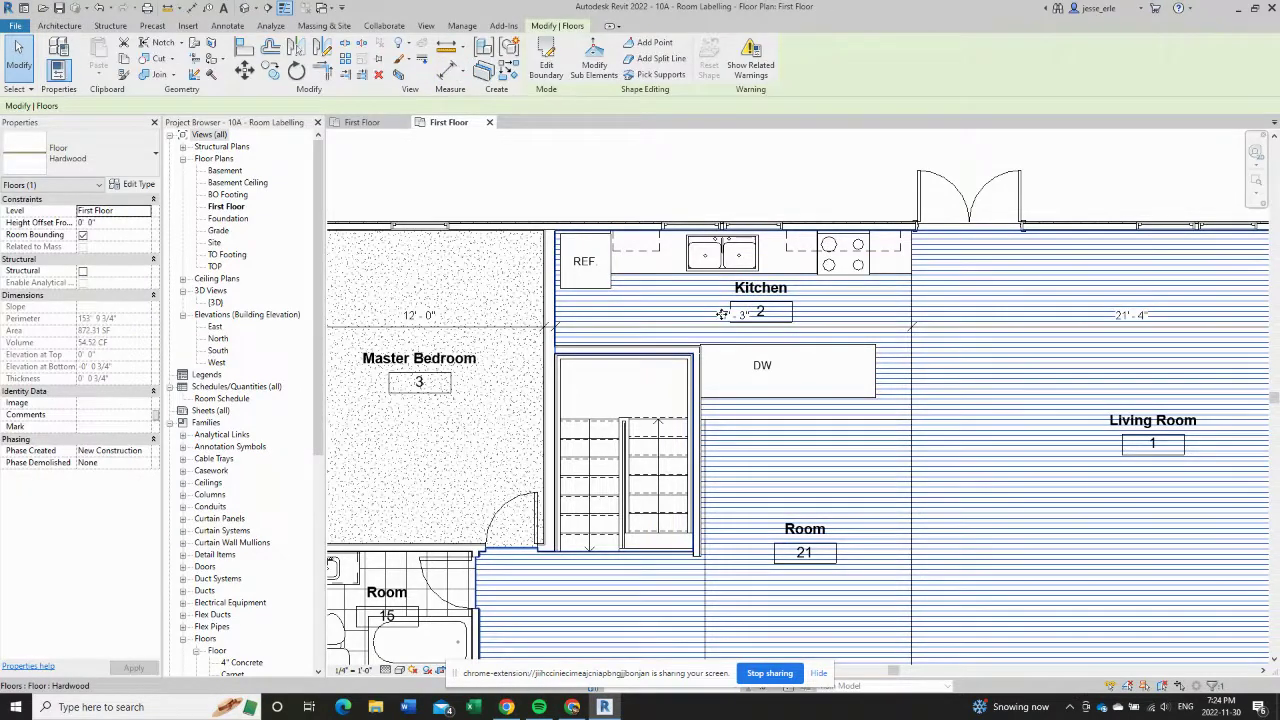
{"action": "key", "text": "Escape"}
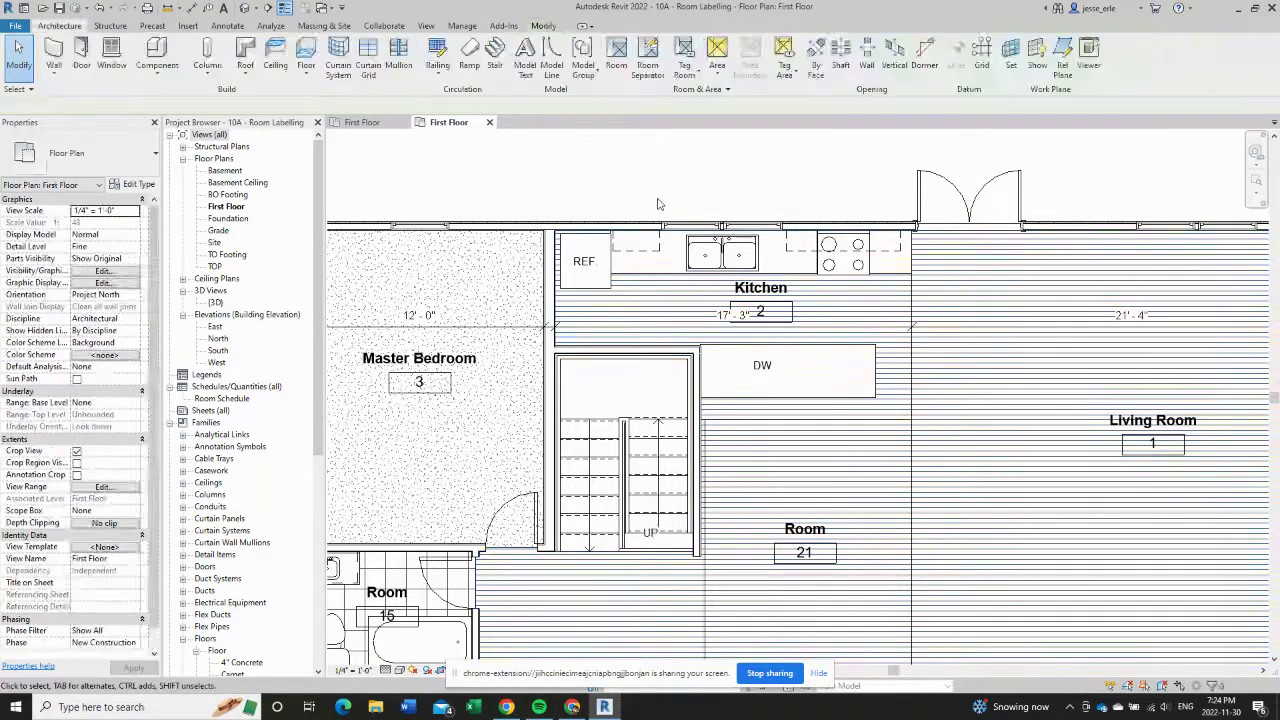
{"action": "left_click", "coordinate": [729, 321]}
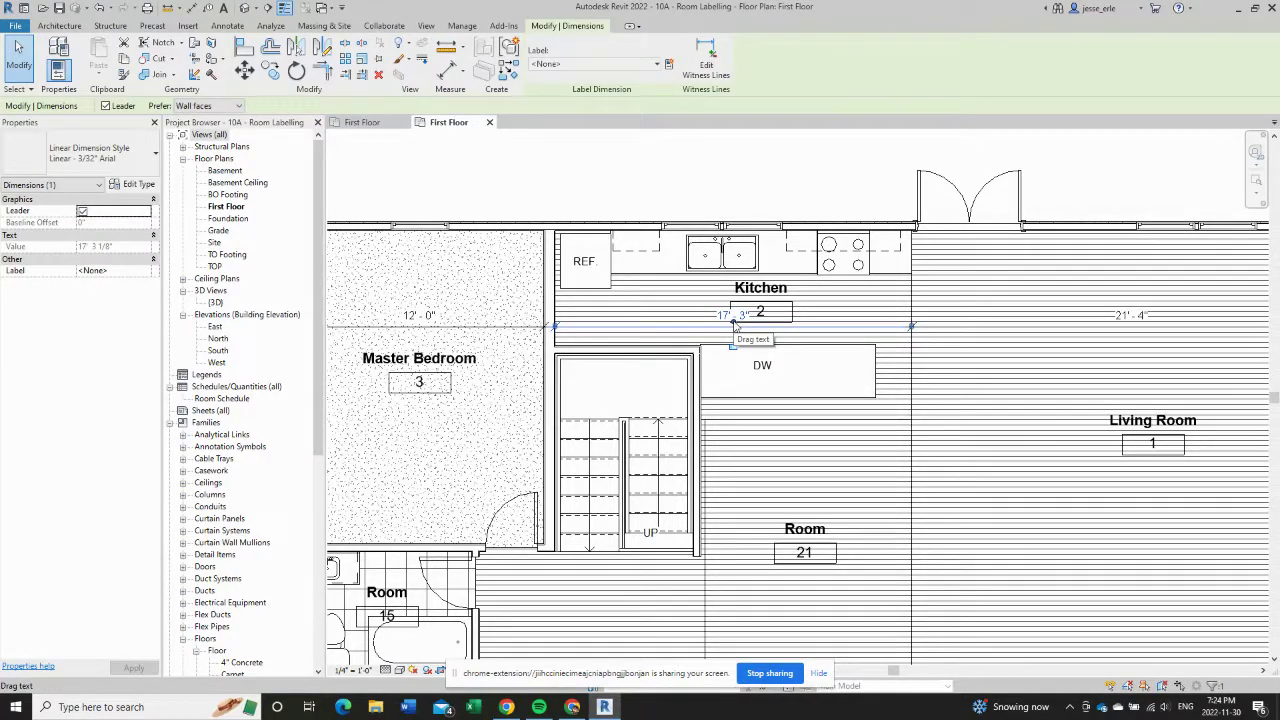
{"action": "left_click_drag", "start_coordinate": [733, 327], "coordinate": [698, 328]}
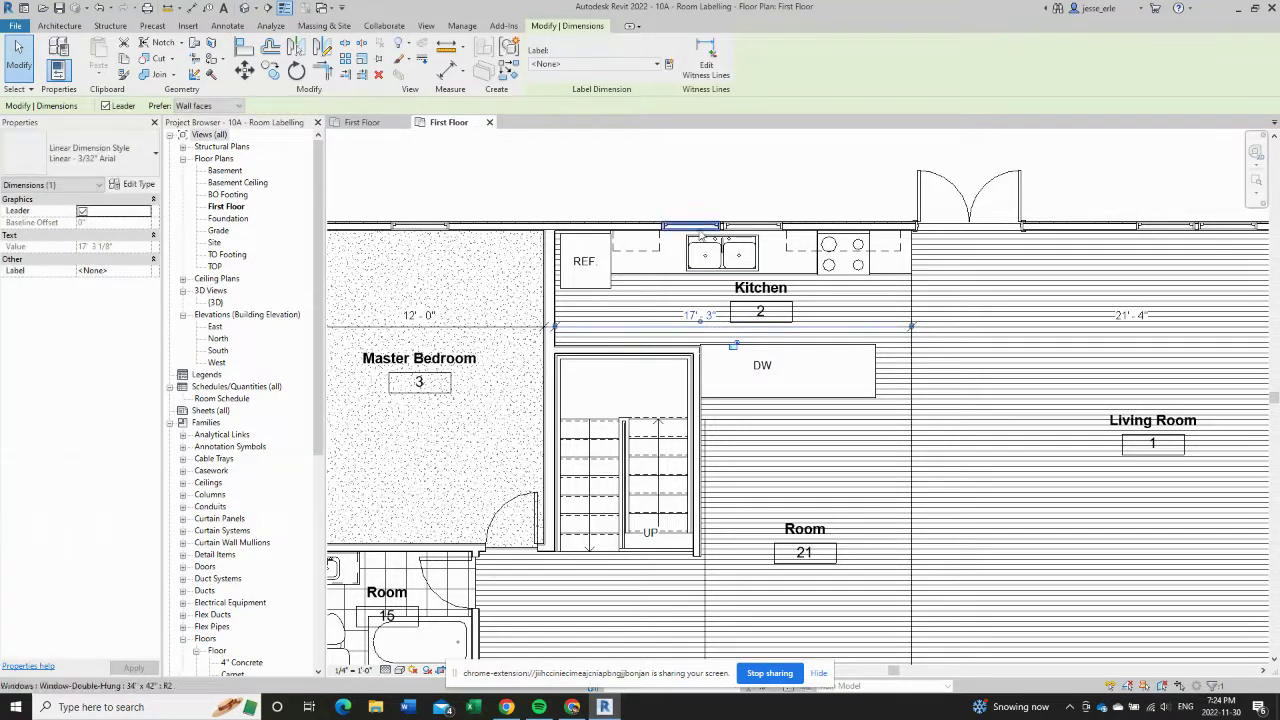
{"action": "left_click", "coordinate": [703, 190]}
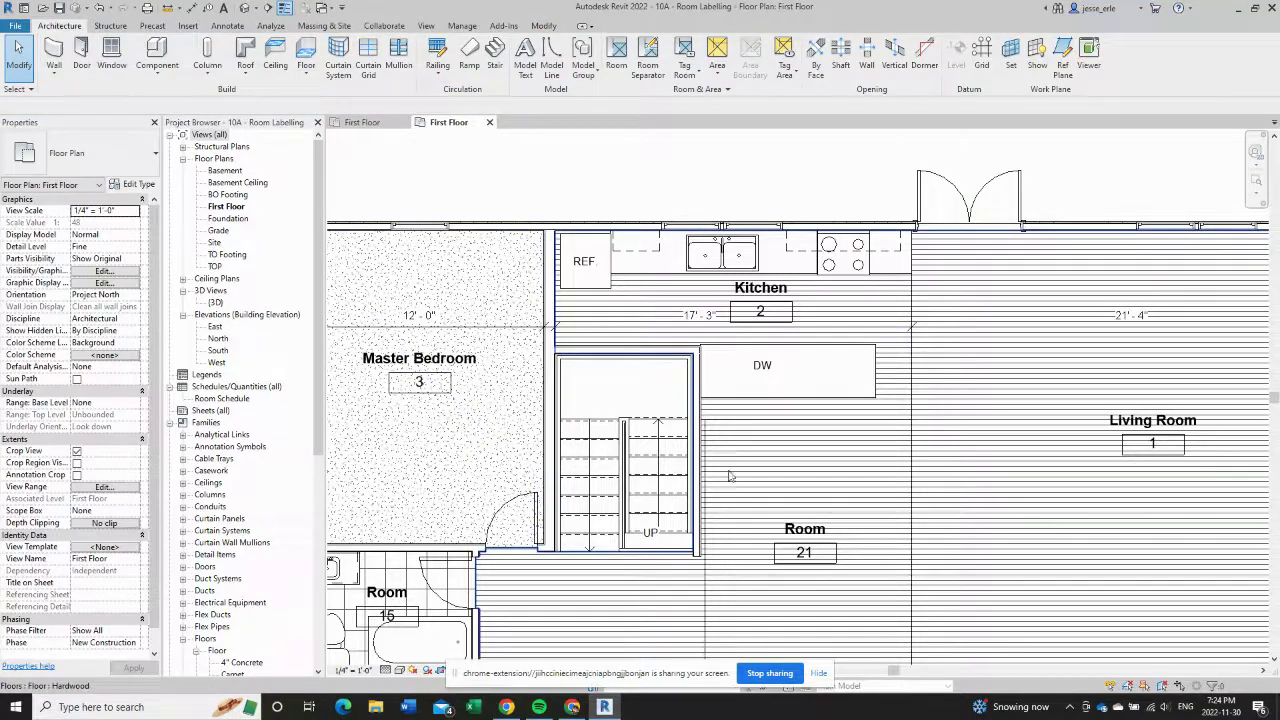
{"action": "scroll", "coordinate": [948, 338], "scroll_direction": "down", "scroll_amount": 2}
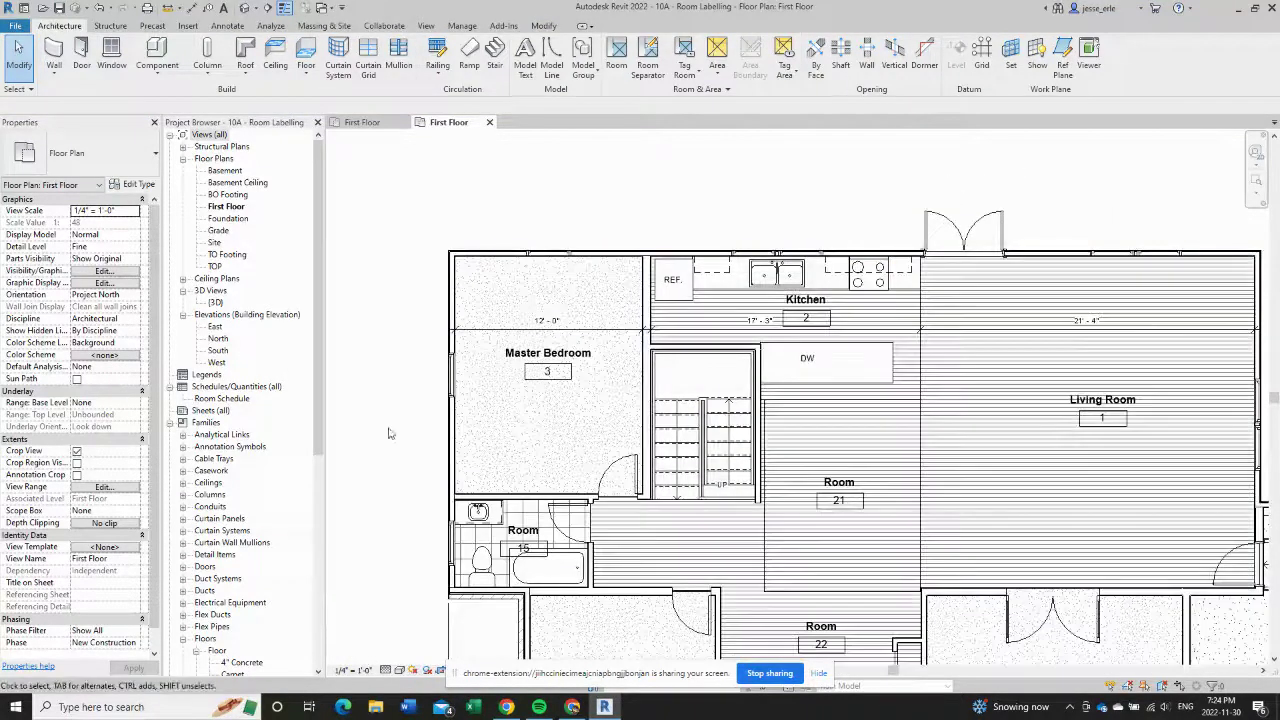
- Place an aligned vertical dimension from the Master Bedroom's top wall to its lower interior wall
{"action": "scroll", "coordinate": [405, 360], "scroll_direction": "down", "scroll_amount": 3, "text": "ctrl"}
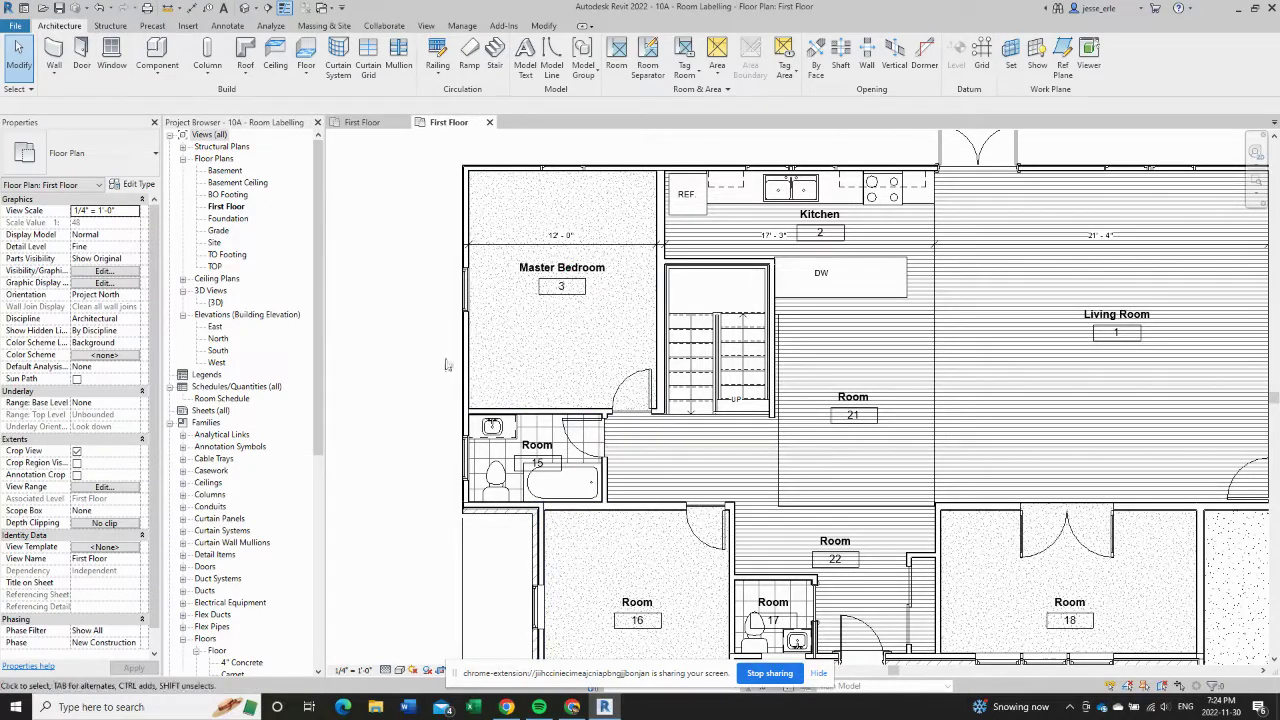
{"action": "scroll", "coordinate": [428, 300], "scroll_direction": "up", "scroll_amount": 2}
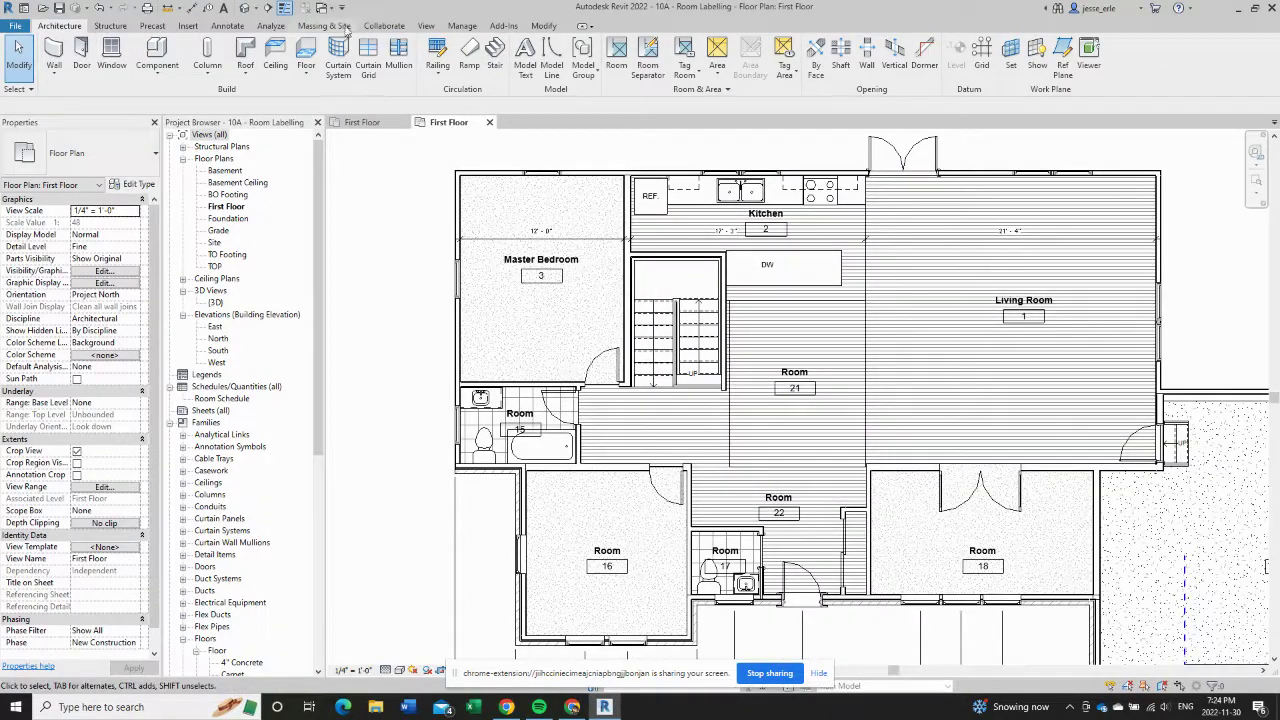
{"action": "left_click", "coordinate": [191, 7]}
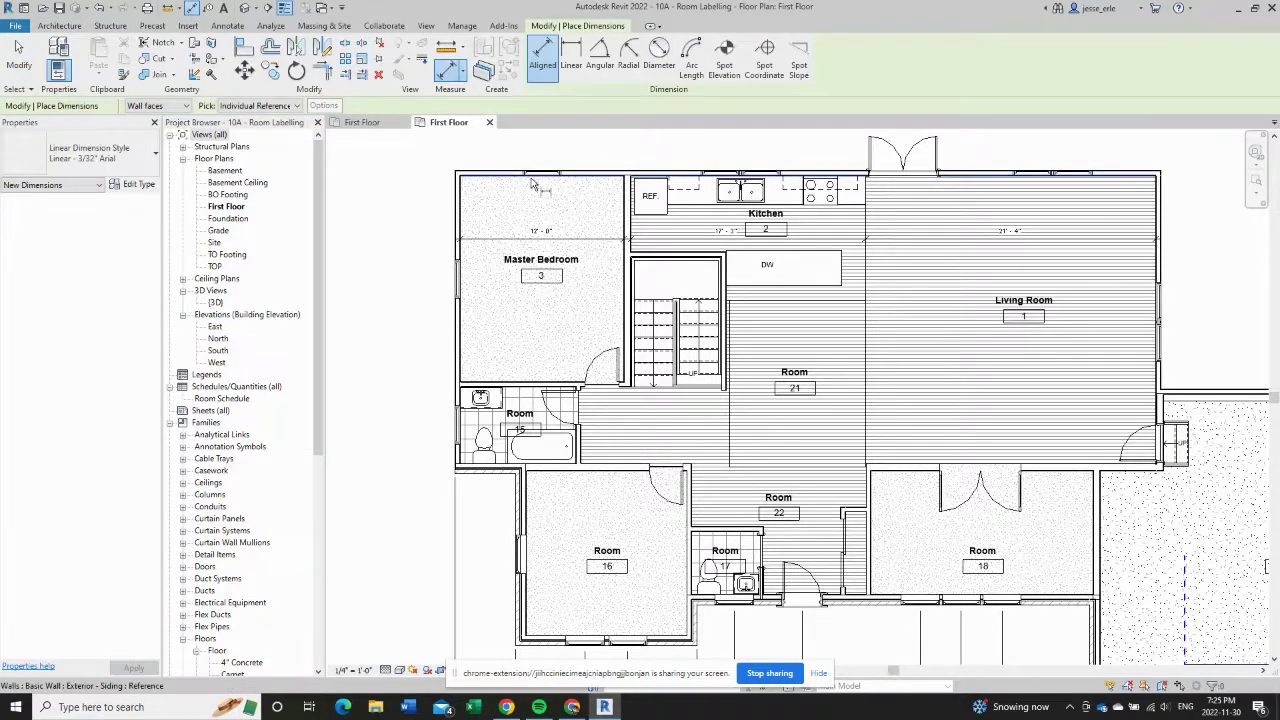
{"action": "left_click", "coordinate": [533, 183]}
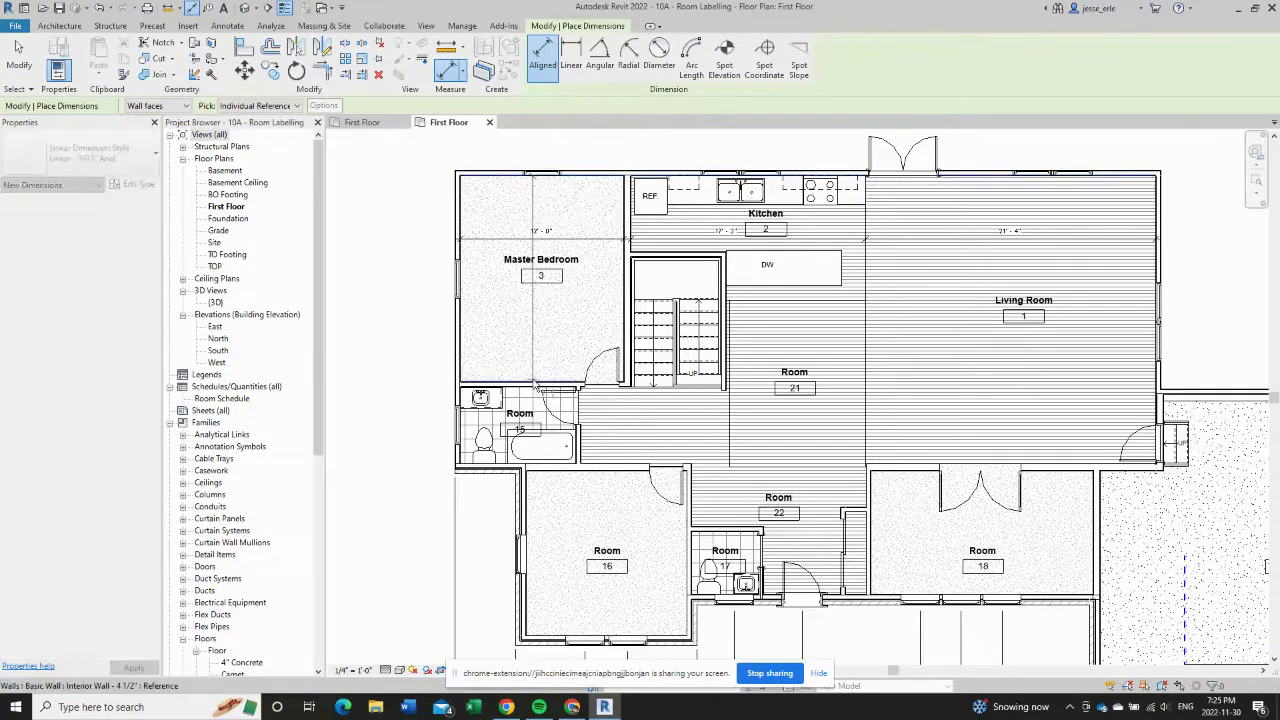
{"action": "left_click", "coordinate": [533, 383]}
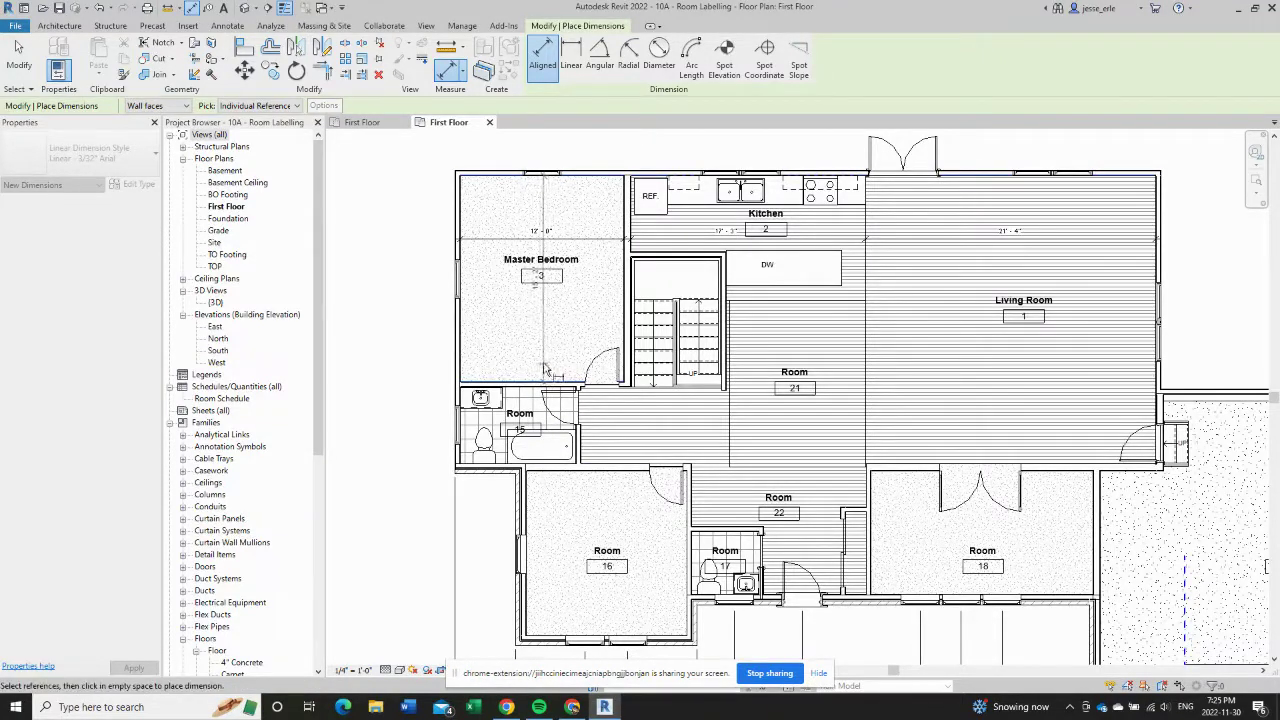
{"action": "left_click", "coordinate": [539, 360]}
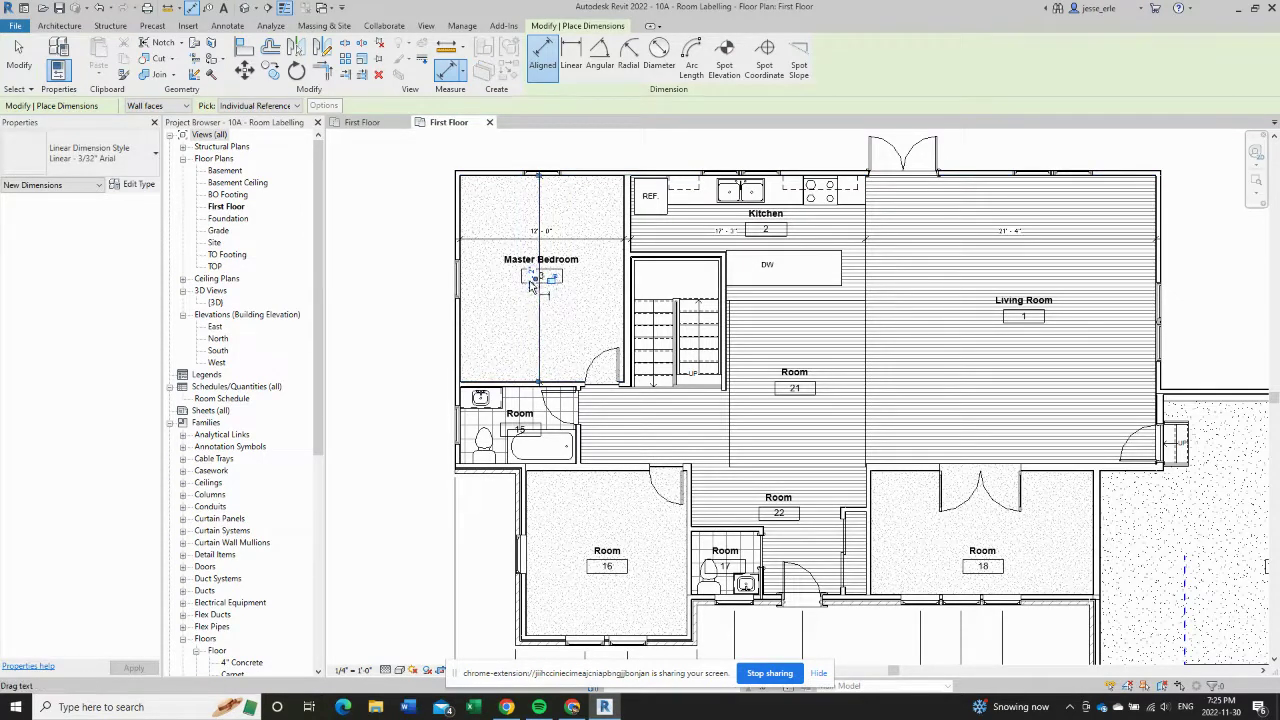
- Add the 5'-7" vertical dimension through Room 15
{"action": "scroll", "coordinate": [532, 385], "scroll_direction": "up", "scroll_amount": 5}
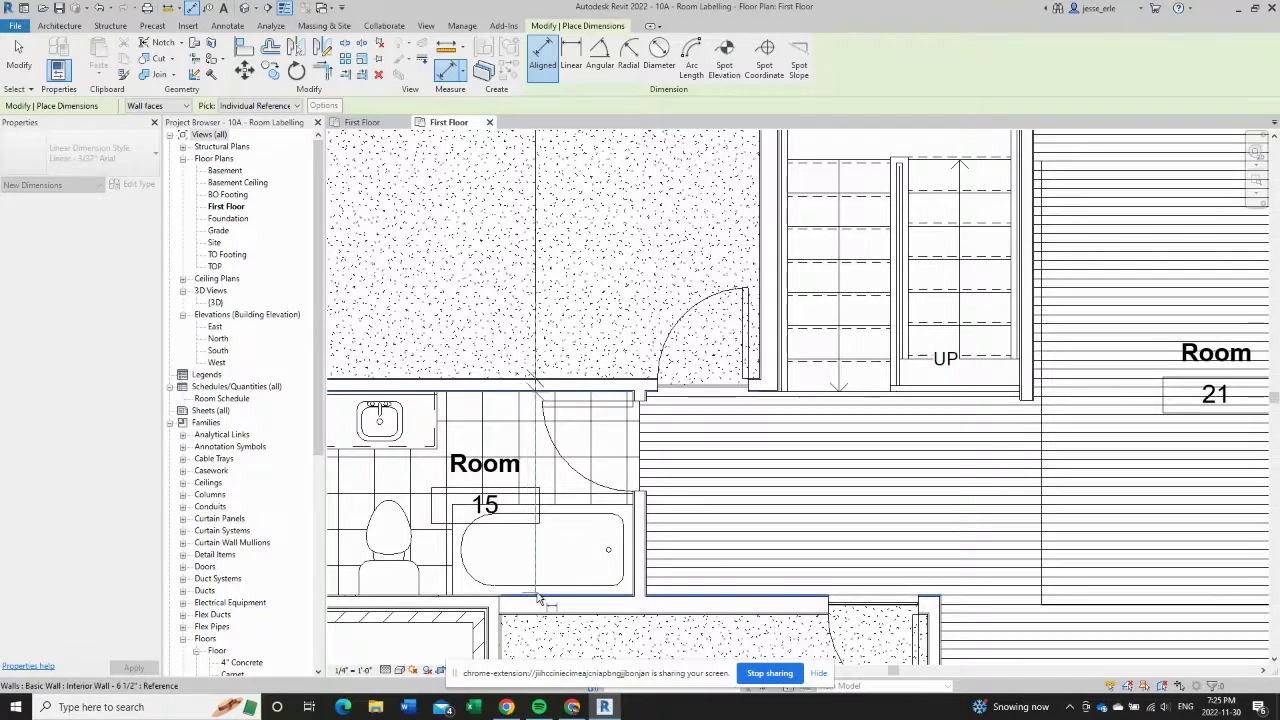
{"action": "middle_click_drag", "start_coordinate": [540, 660], "coordinate": [543, 566]}
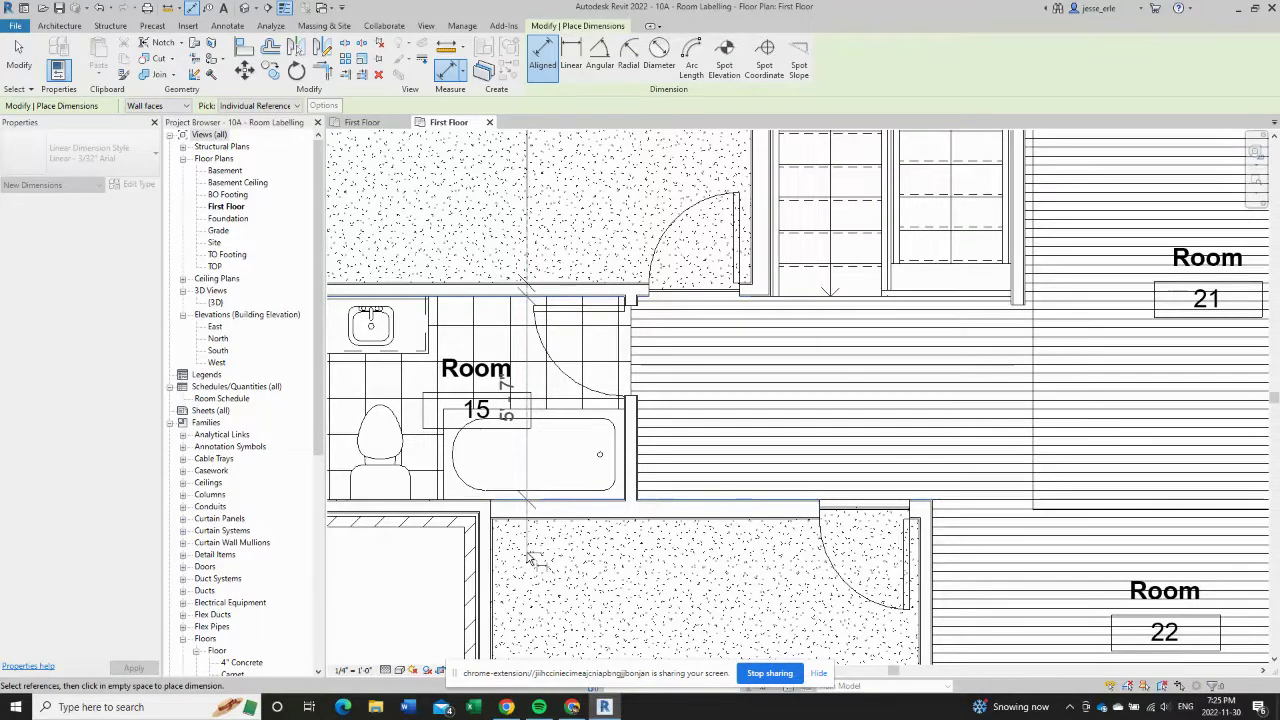
{"action": "left_click", "coordinate": [530, 558]}
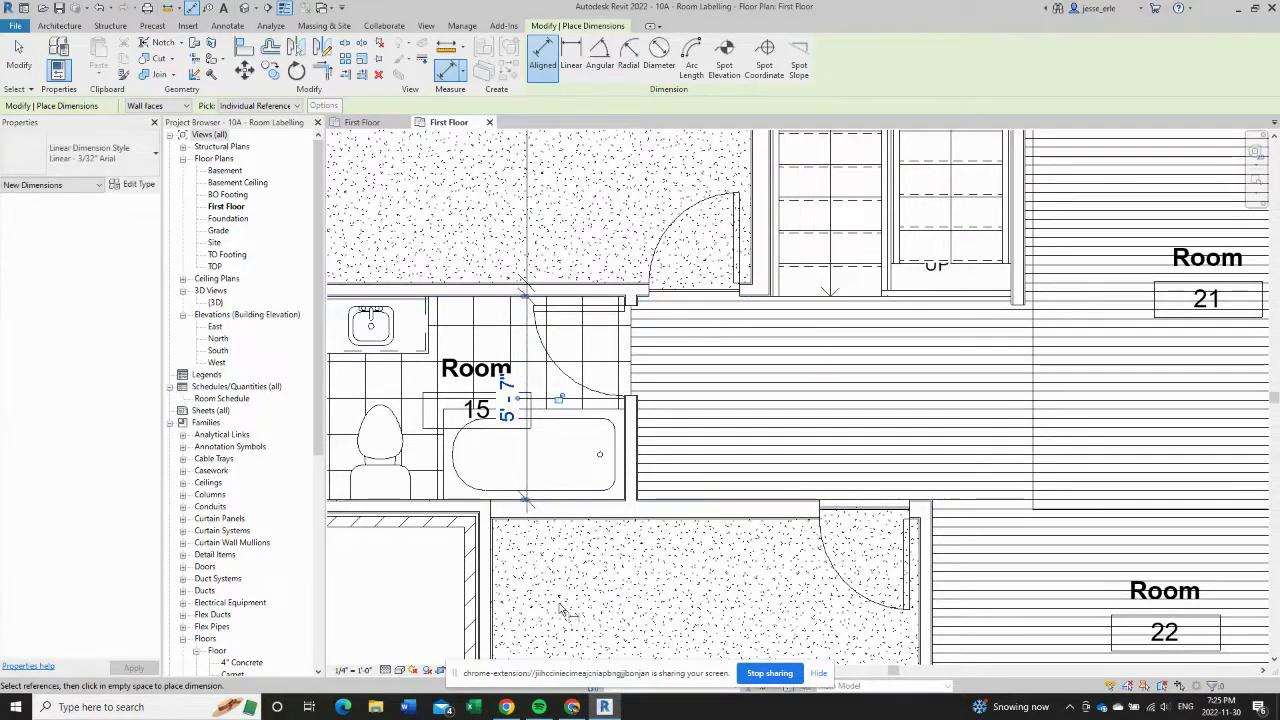
- Dimension Room 16 from its top wall to its bottom wall, giving 12'-1"
{"action": "scroll", "coordinate": [565, 610], "scroll_direction": "down", "scroll_amount": 2}
{"action": "middle_click_drag", "start_coordinate": [563, 608], "coordinate": [537, 313]}
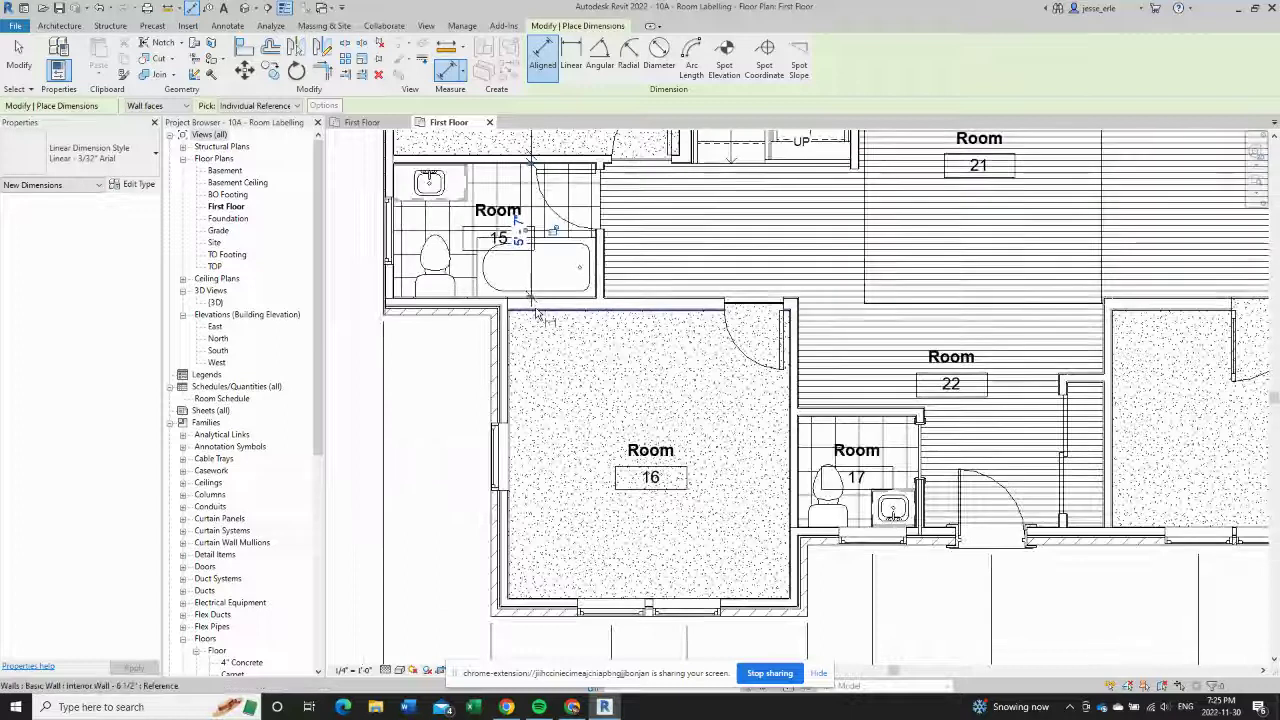
{"action": "left_click", "coordinate": [533, 311]}
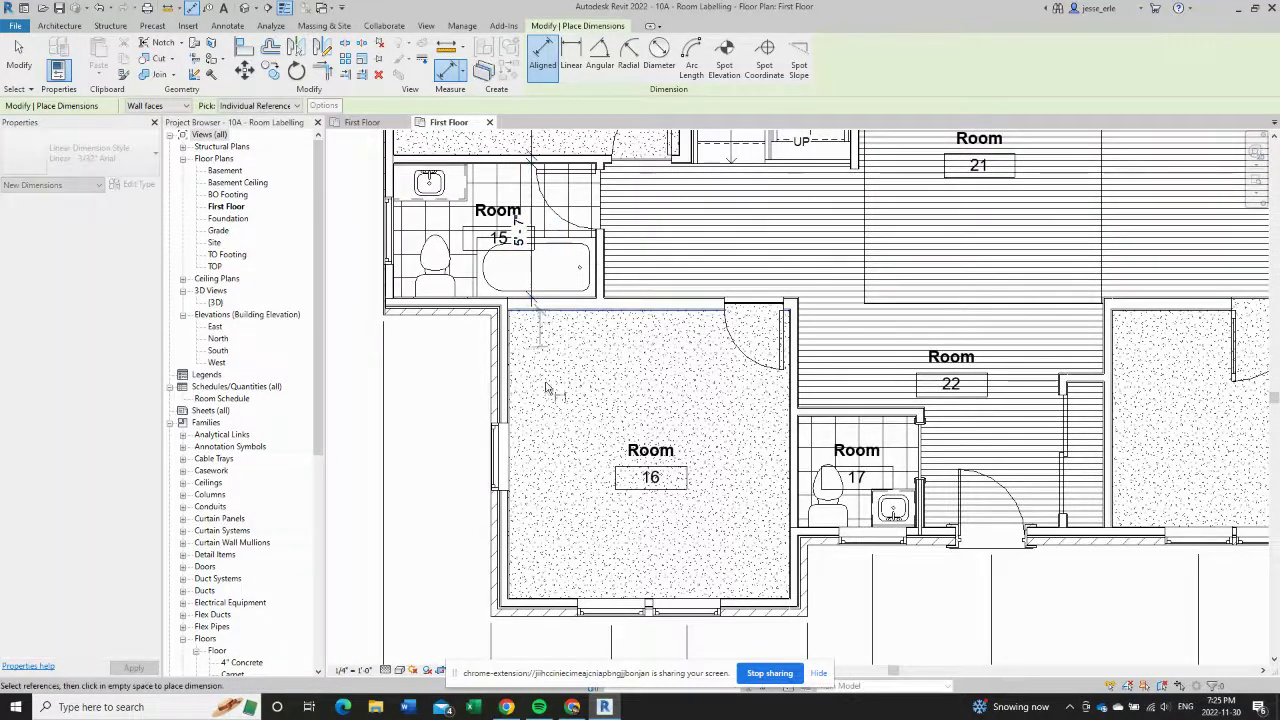
{"action": "left_click", "coordinate": [530, 601]}
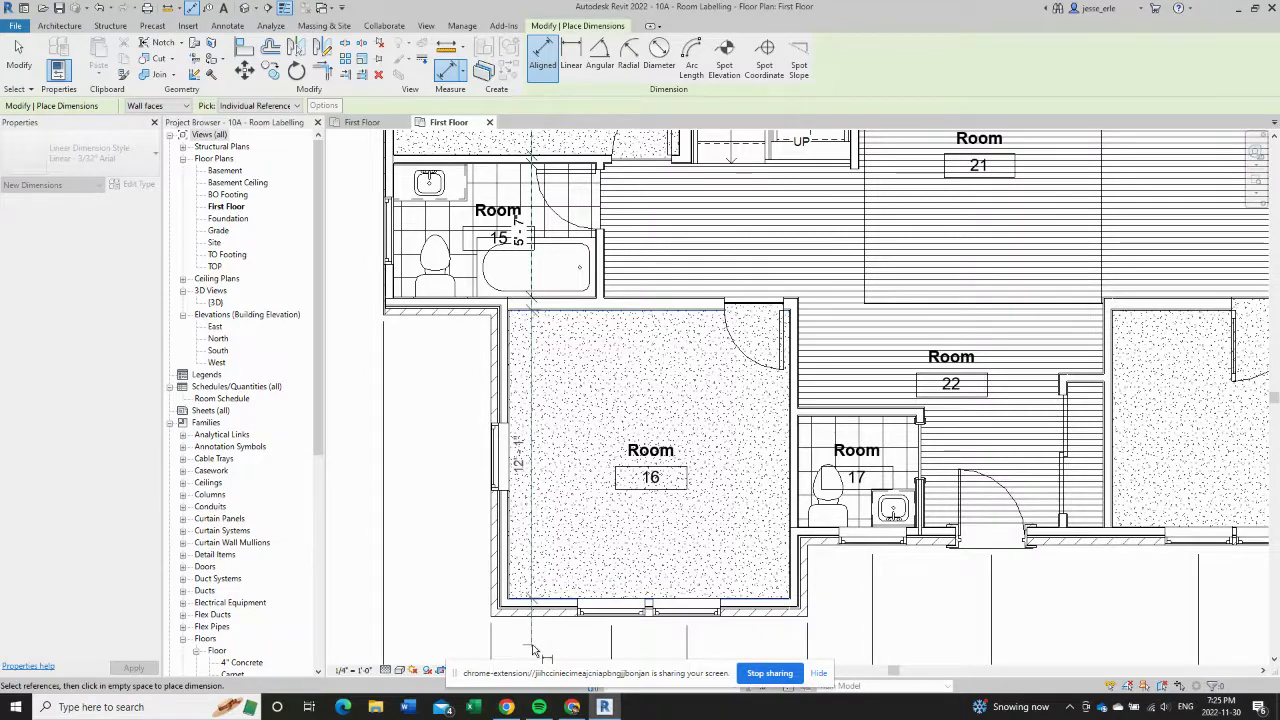
{"action": "left_click", "coordinate": [532, 644]}
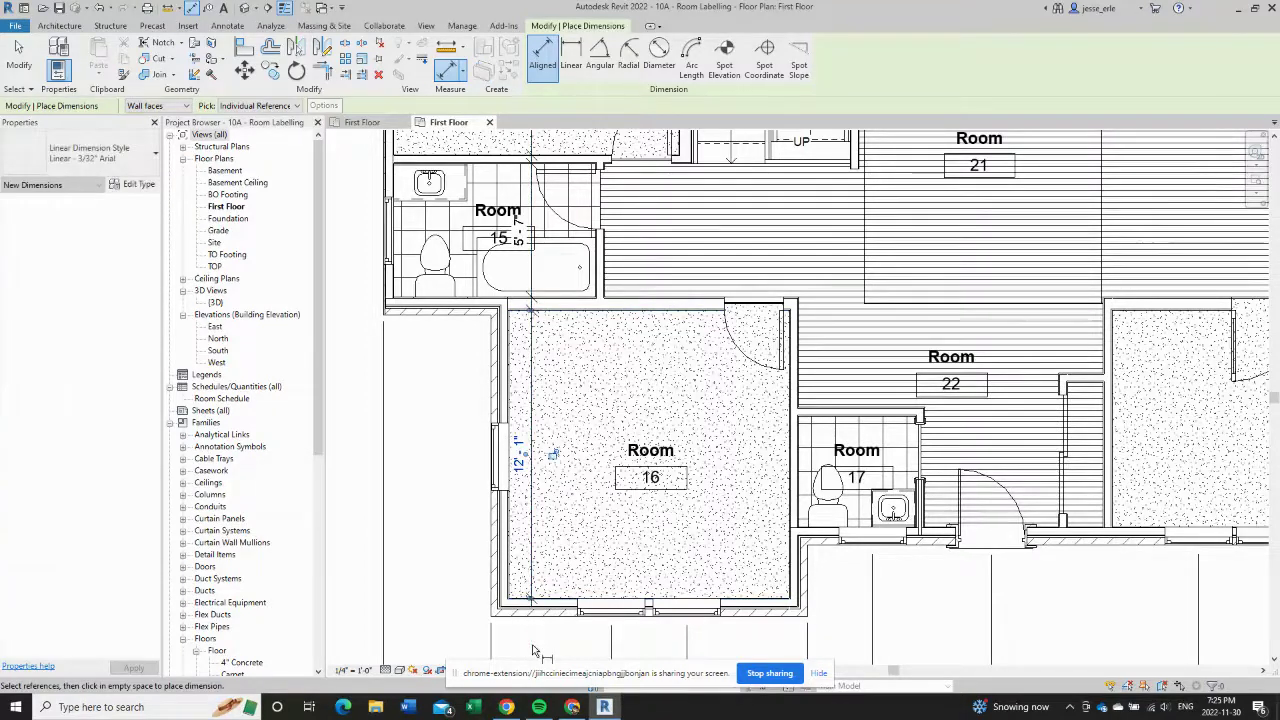
{"action": "key", "text": "Escape"}
{"action": "key", "text": "Escape"}
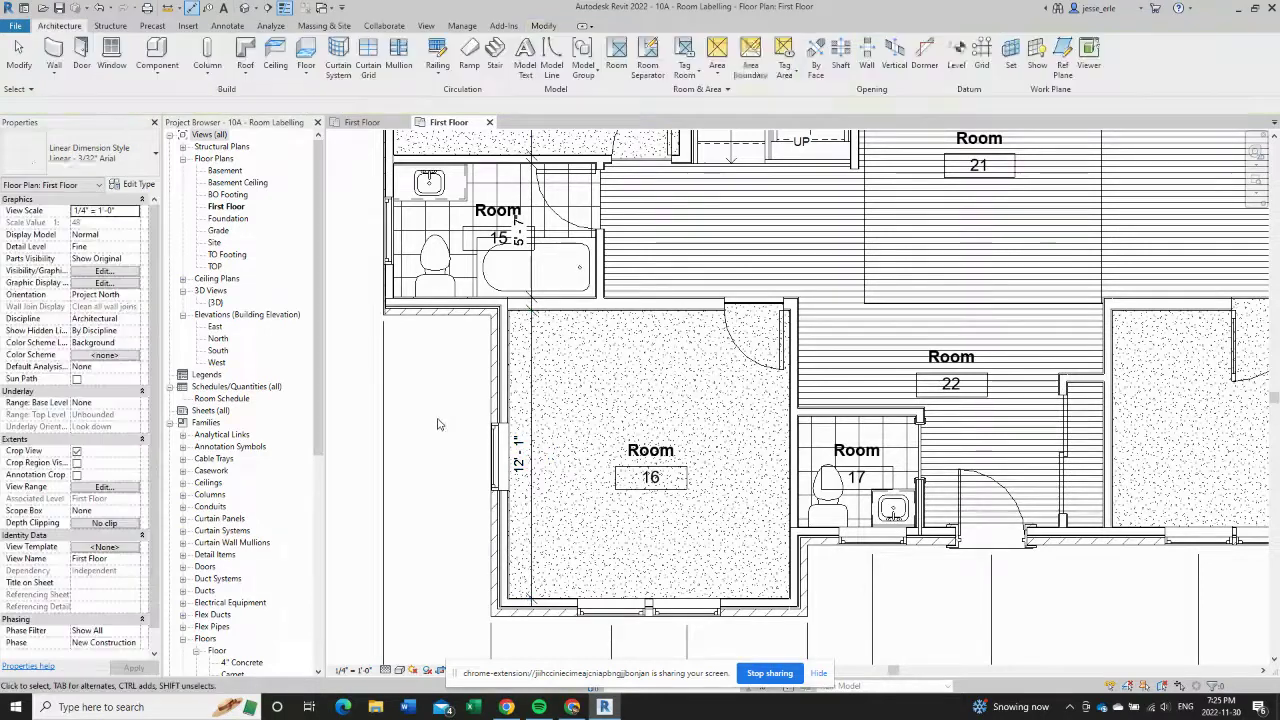
- Move Room 15's 5'-7" label up and shift the Room 15 tag left inside the bathroom
{"action": "middle_click_drag", "start_coordinate": [437, 424], "coordinate": [460, 547]}
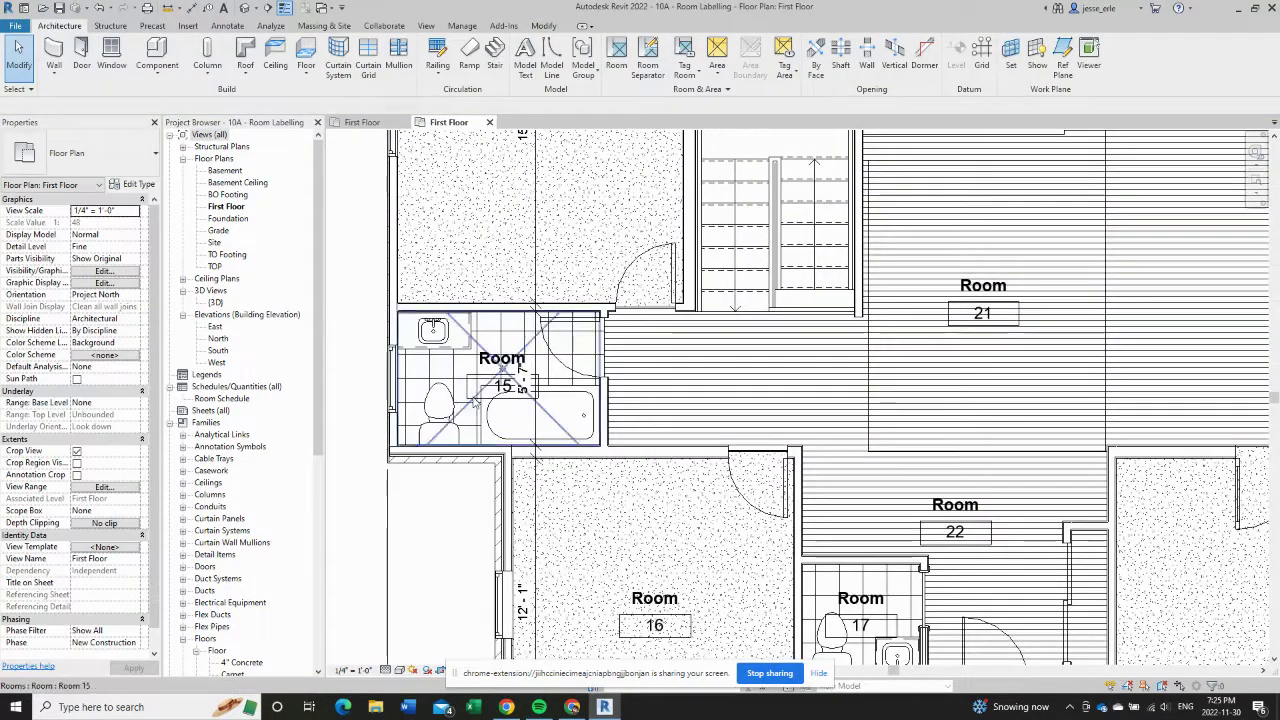
{"action": "left_click", "coordinate": [528, 386]}
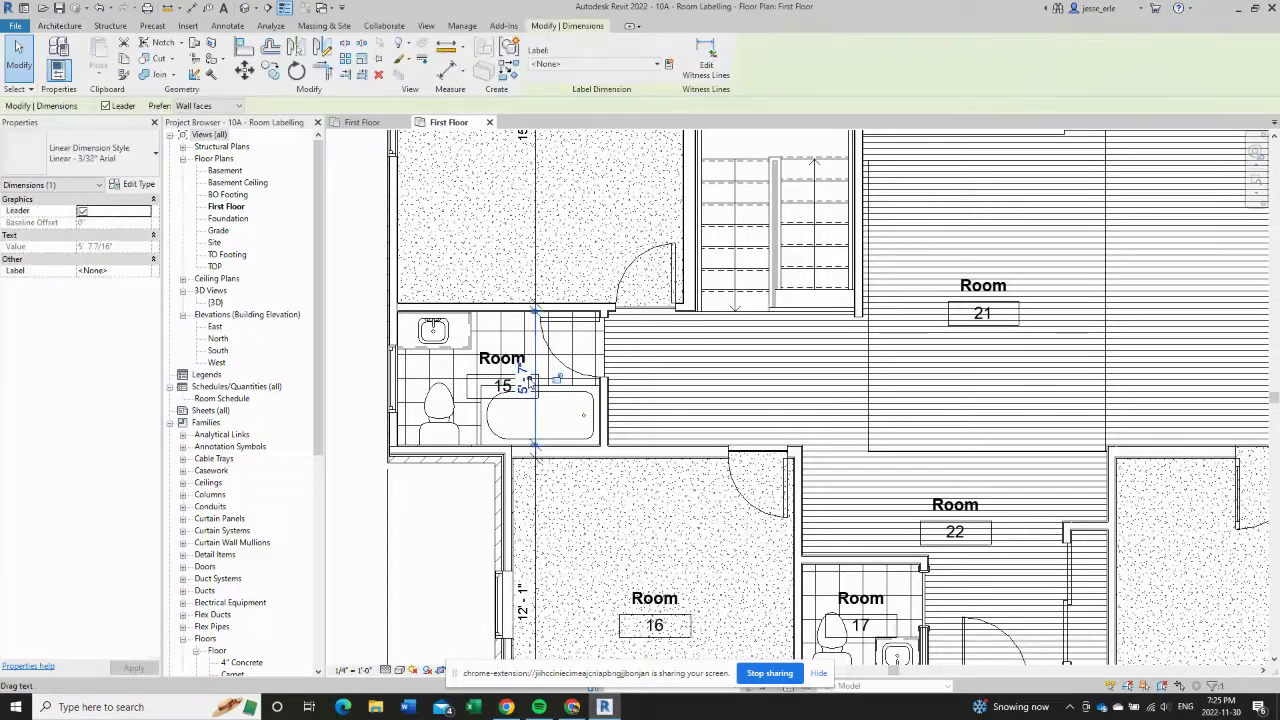
{"action": "left_click_drag", "start_coordinate": [528, 386], "coordinate": [528, 339]}
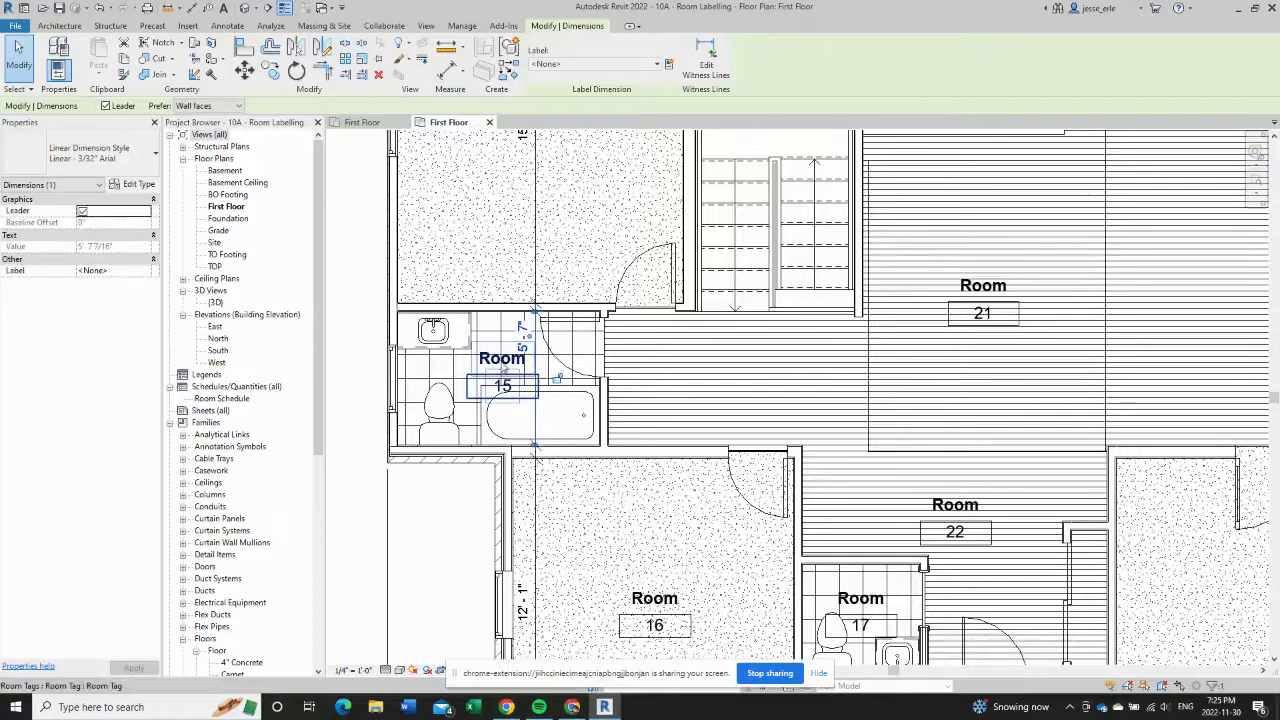
{"action": "left_click", "coordinate": [503, 375]}
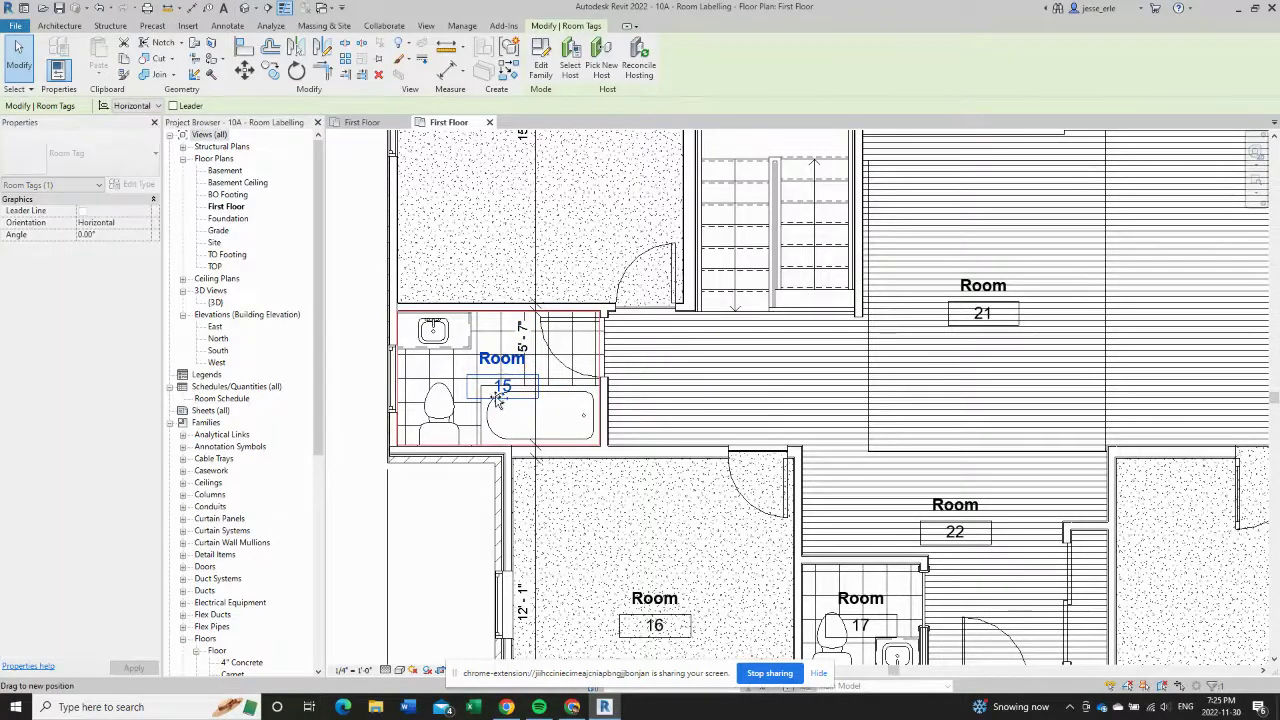
{"action": "left_click_drag", "start_coordinate": [497, 398], "coordinate": [476, 400]}
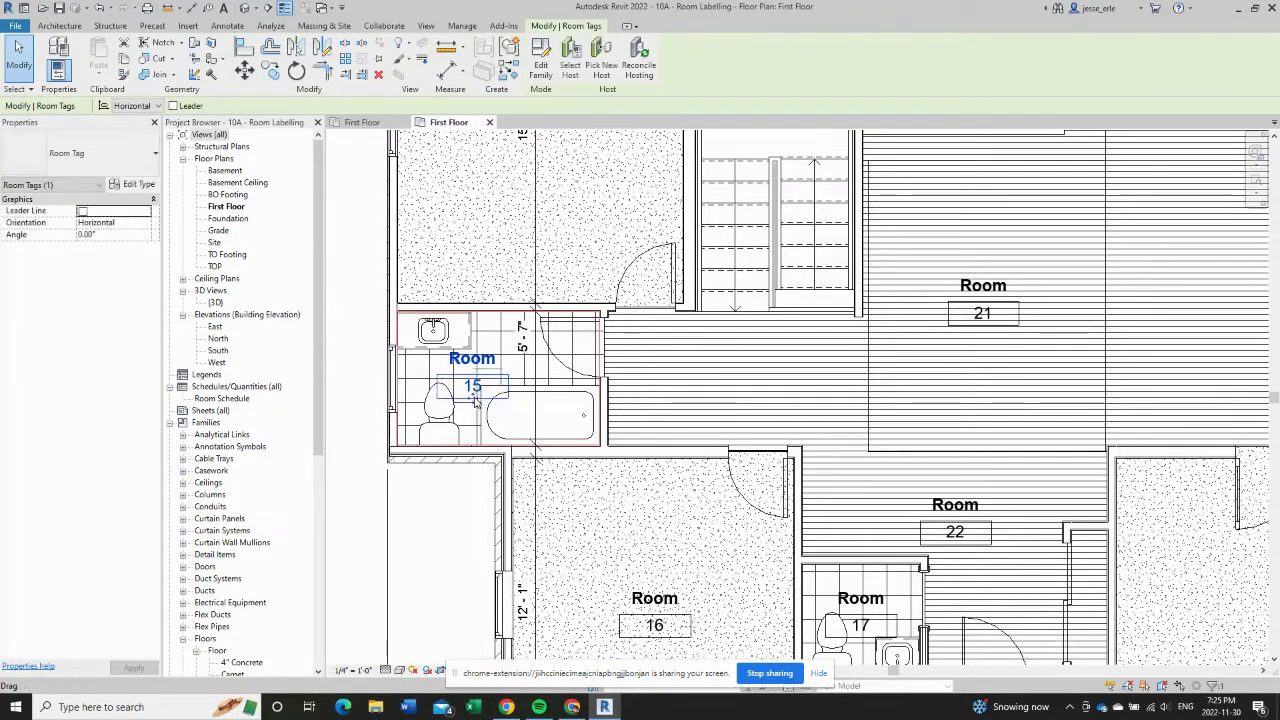
- Move the Master Bedroom's 15'-2" dimension text down below its room tag
{"action": "middle_click_drag", "start_coordinate": [493, 274], "coordinate": [495, 452]}
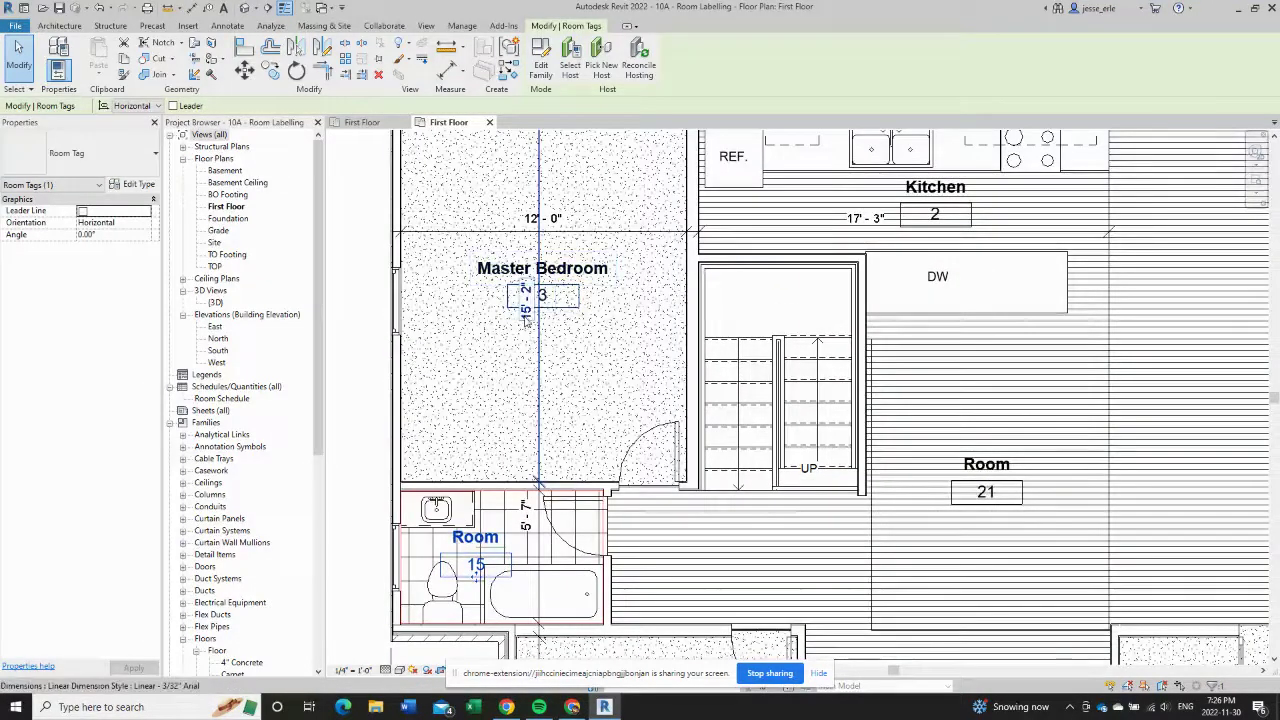
{"action": "left_click", "coordinate": [538, 325]}
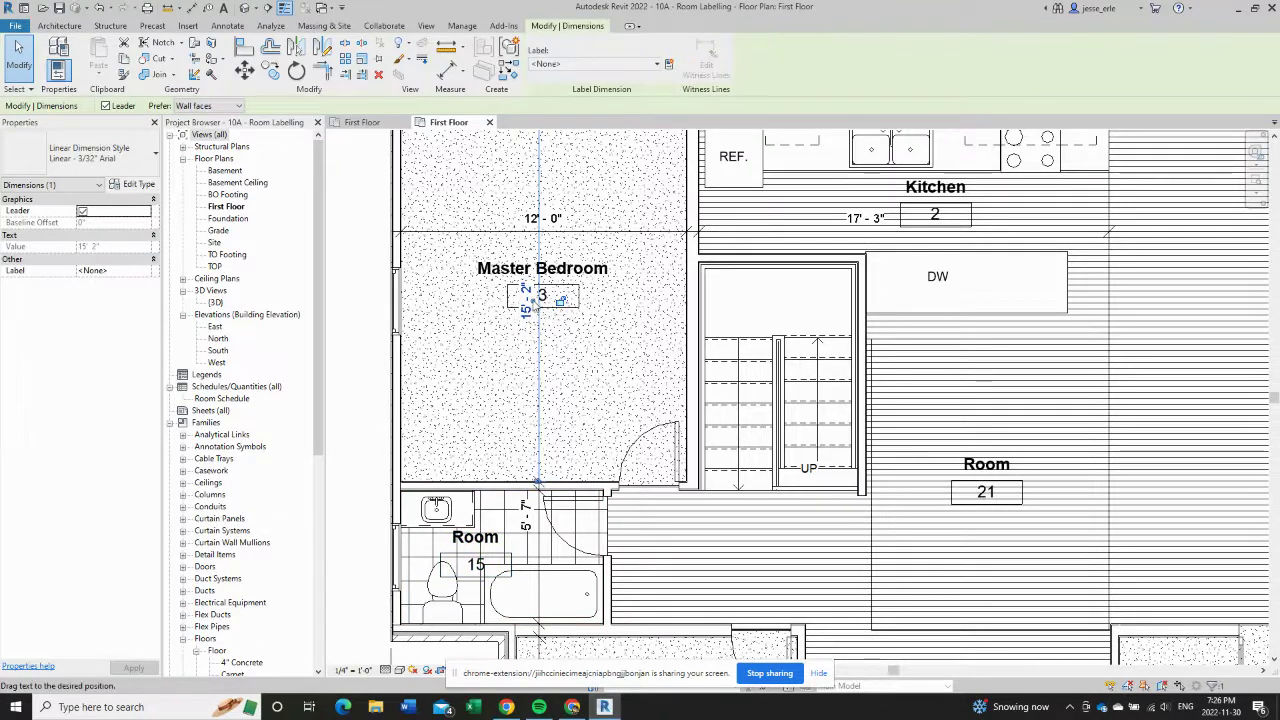
{"action": "left_click_drag", "start_coordinate": [530, 300], "coordinate": [527, 340]}
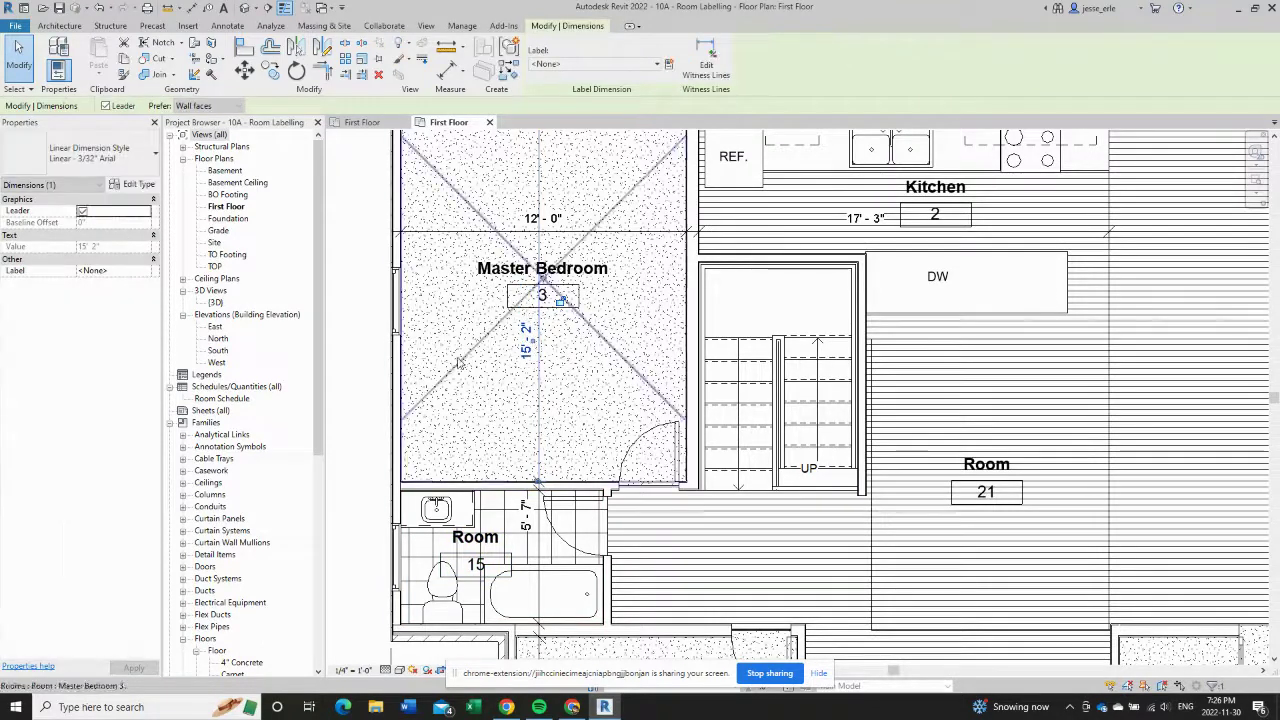
{"action": "left_click", "coordinate": [373, 323]}
{"action": "scroll", "coordinate": [372, 336], "scroll_direction": "down", "scroll_amount": 4}
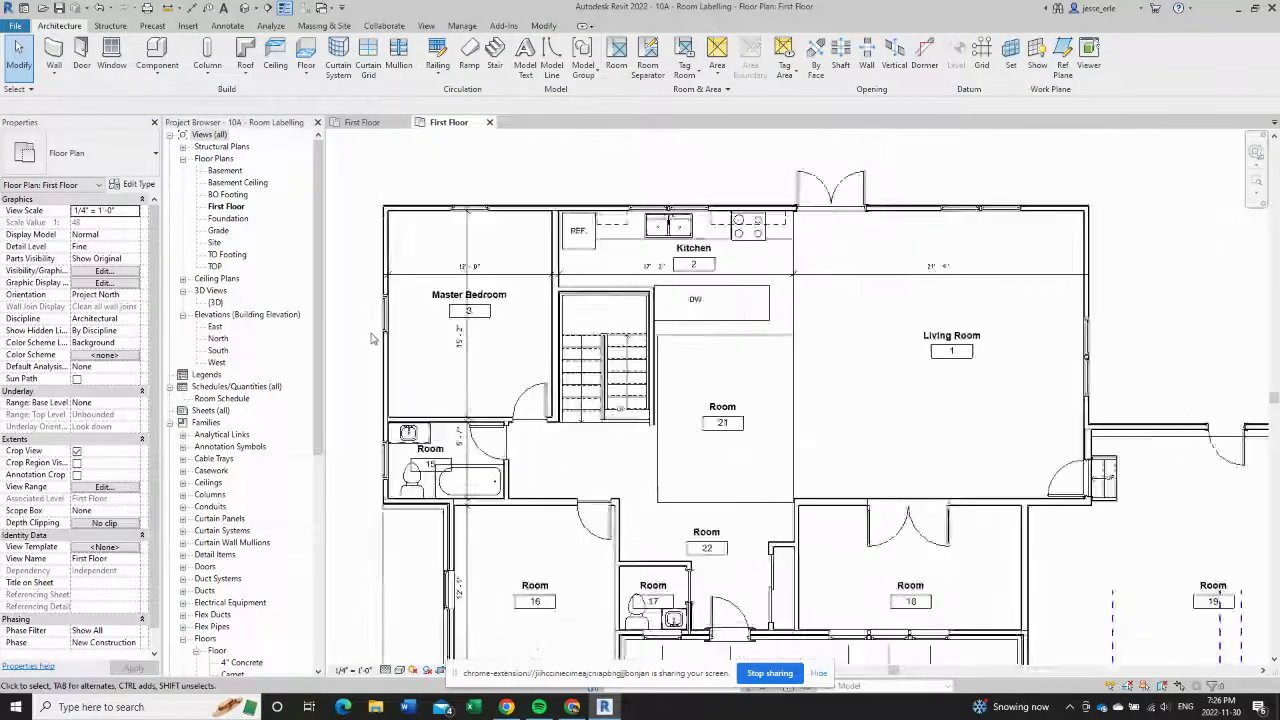
{"action": "middle_click_drag", "start_coordinate": [374, 355], "coordinate": [400, 331]}
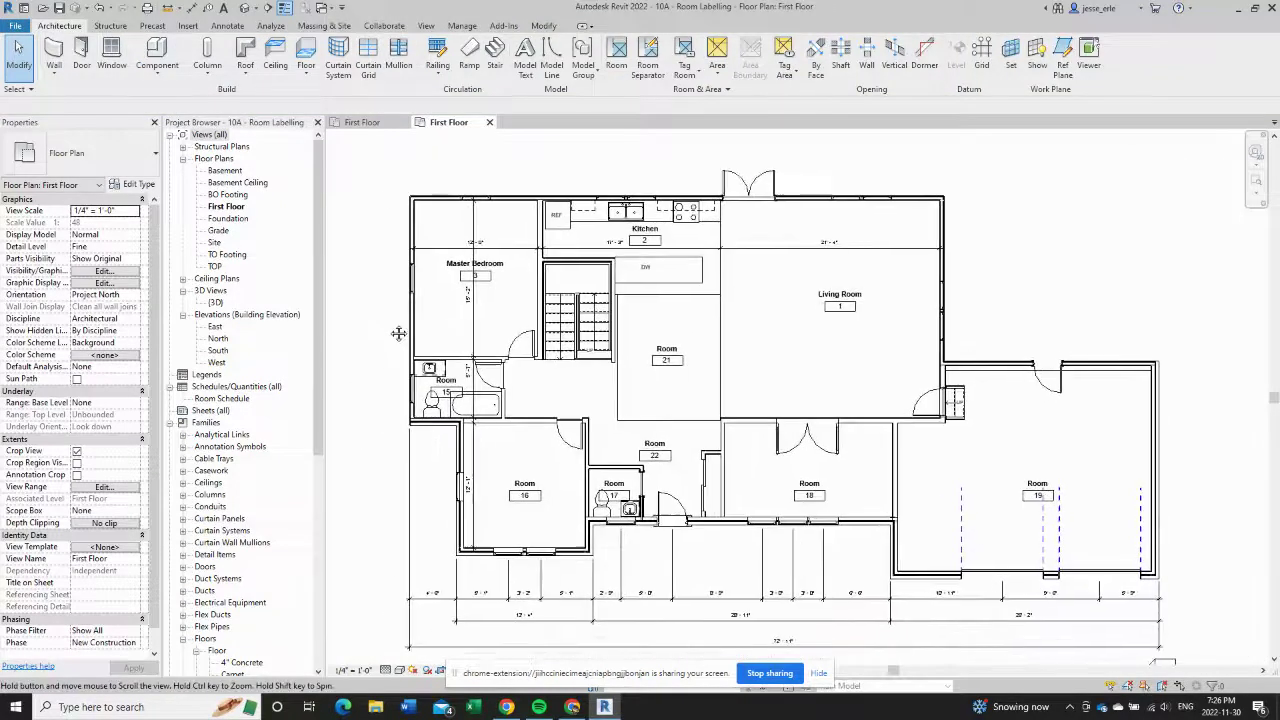